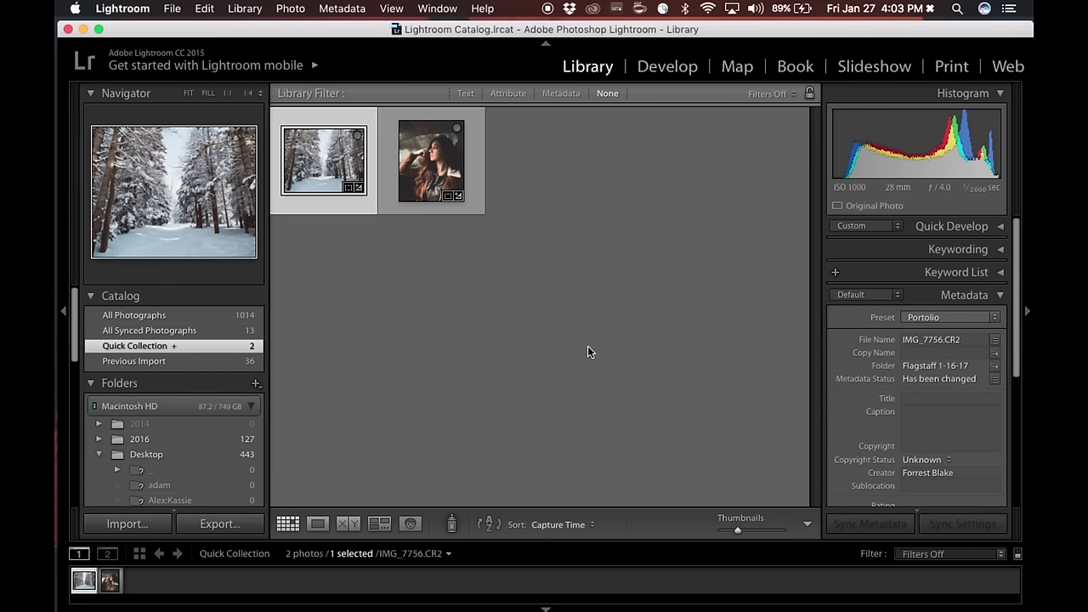
# Open the portrait of the woman in the car, IMG_8614.CR2, in the Develop module and reset all its edits
pyautogui.moveTo(635, 29); pyautogui.dragTo(635, 25)
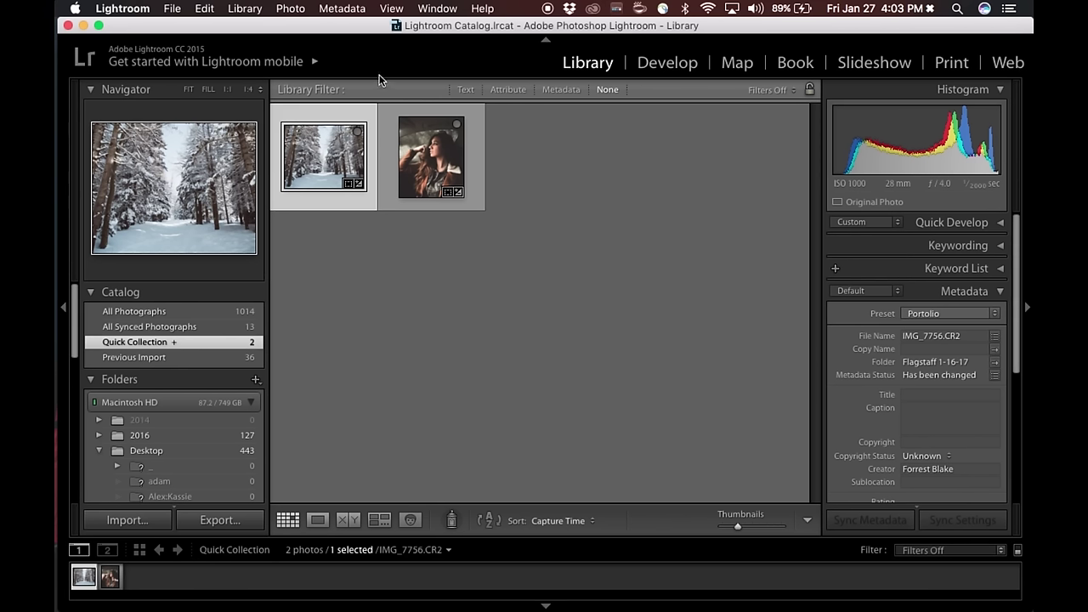
pyautogui.doubleClick(384, 117)
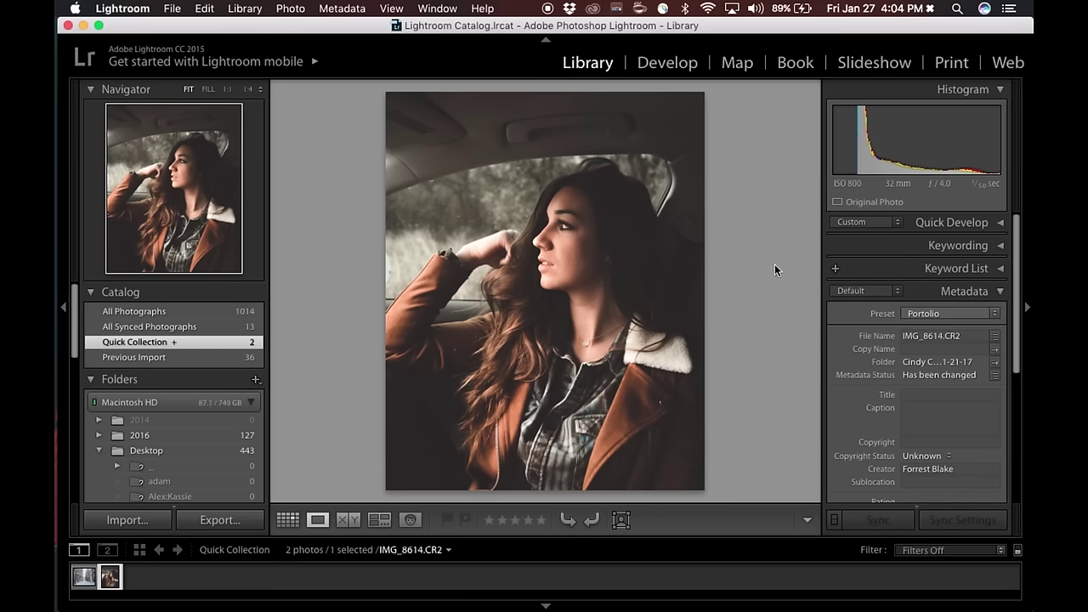
pyautogui.click(667, 63)
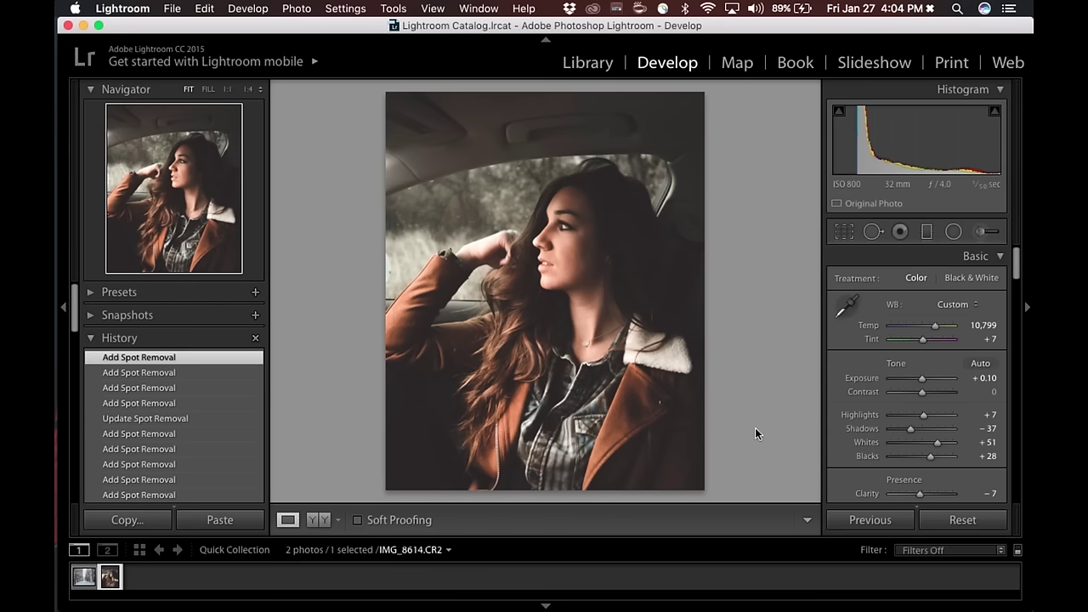
pyautogui.click(962, 519)
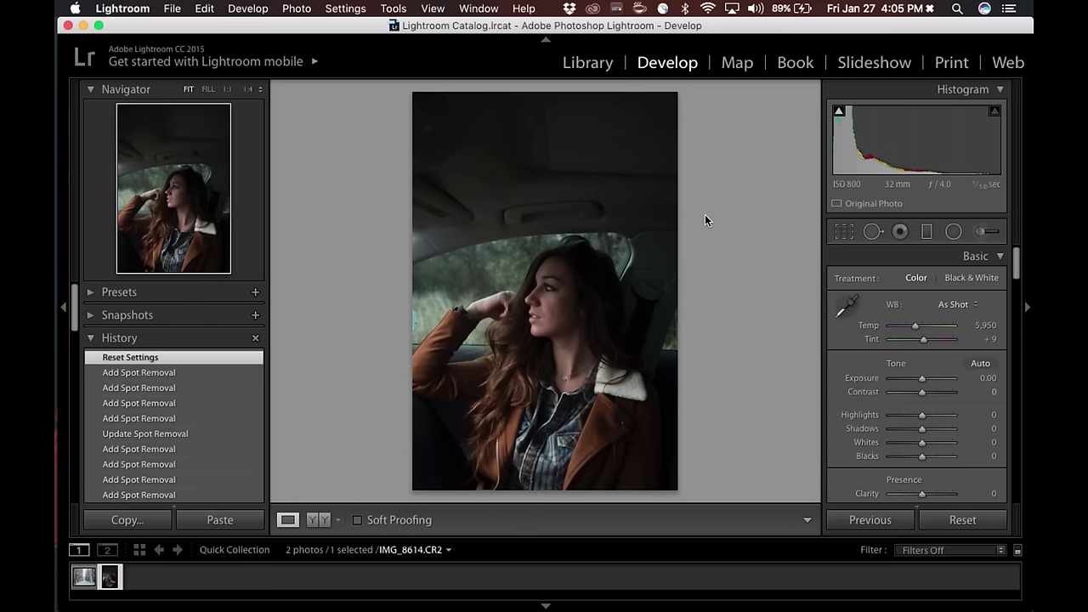
# Crop the portrait to the 4 x 5 / 8 x 10 aspect ratio, reframing to cut more of the car ceiling
pyautogui.click(835, 235)
pyautogui.click(952, 277)
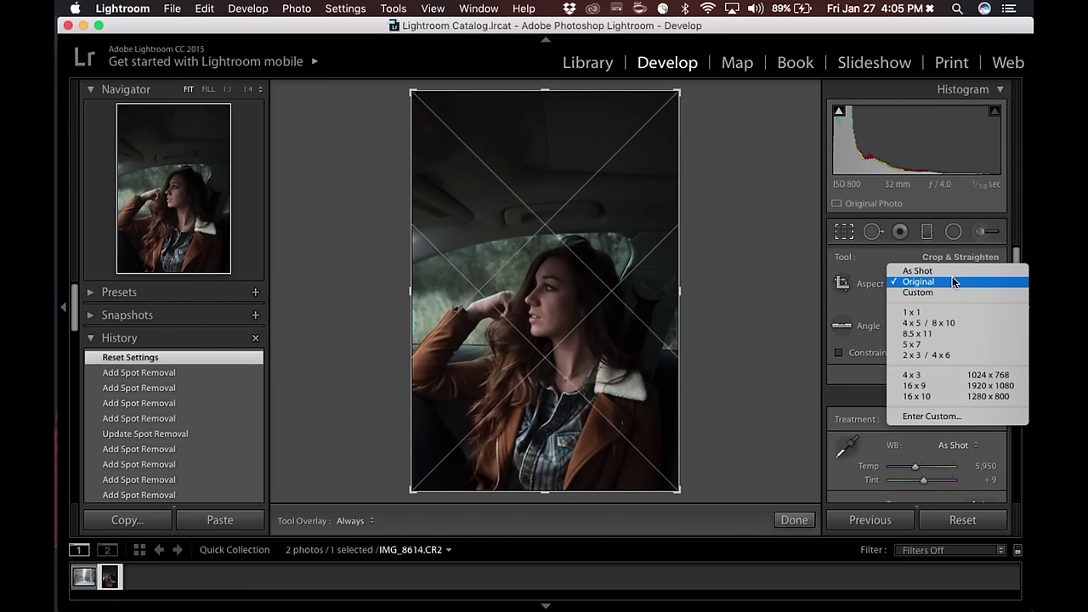
pyautogui.click(943, 324)
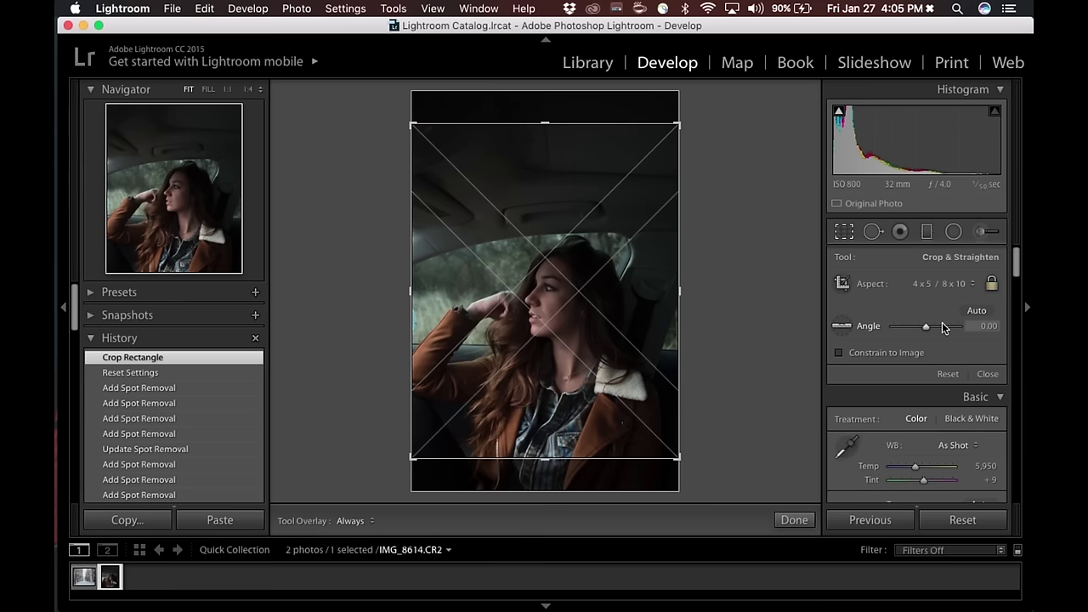
pyautogui.moveTo(586, 294); pyautogui.dragTo(587, 261)
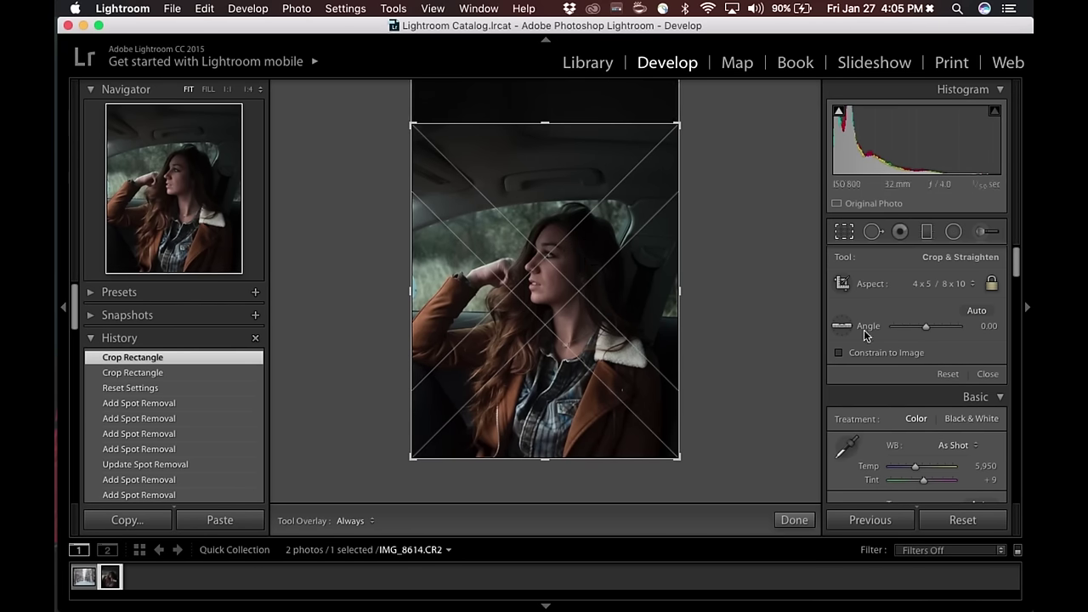
pyautogui.click(808, 519)
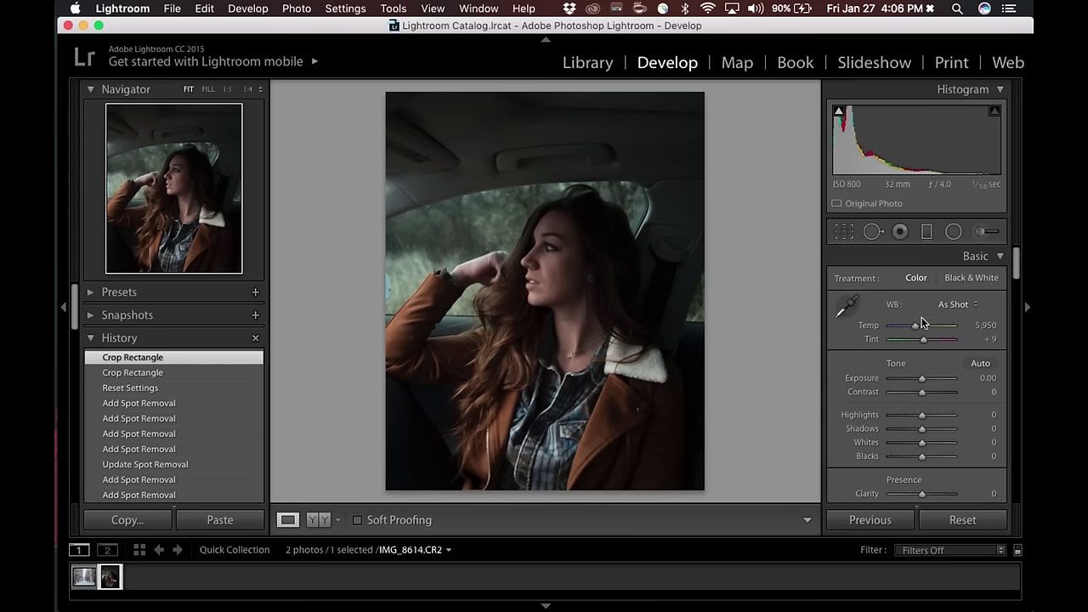
# Try a white balance temperature of 50,000 on the portrait
pyautogui.click(981, 328)
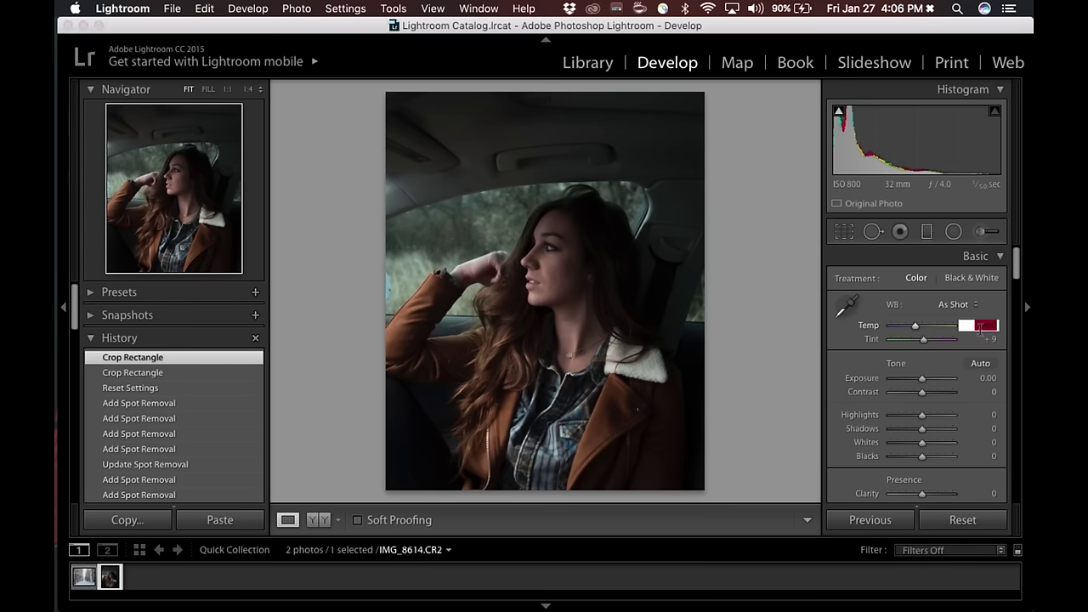
pyautogui.click(839, 324)
pyautogui.click(984, 324)
pyautogui.write('50000')
pyautogui.press('Return')
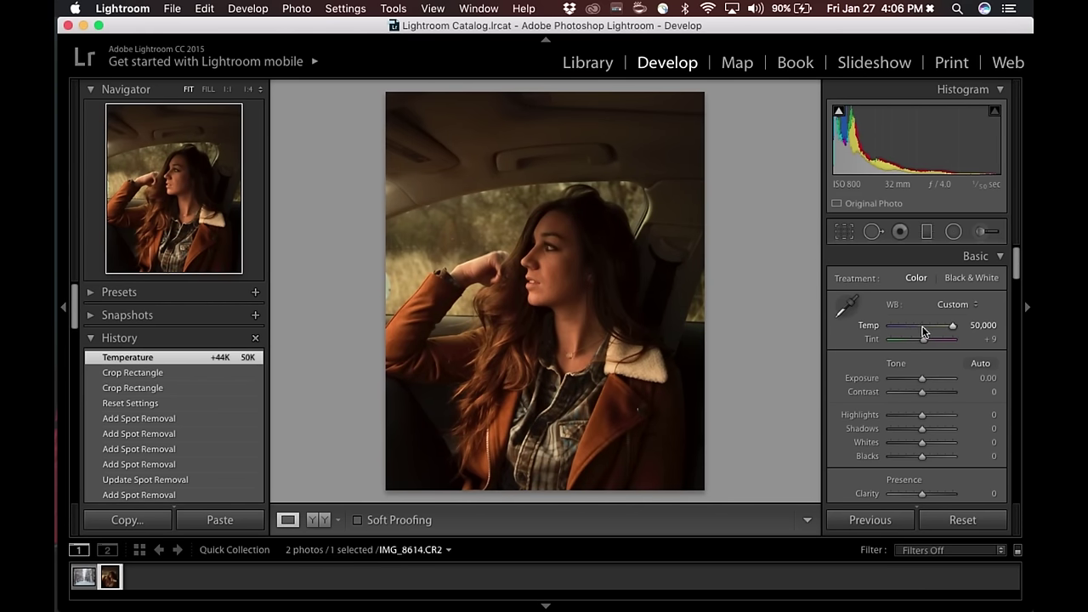
# Set the portrait's white balance temperature to 7,544 and the tint to +7
pyautogui.click(923, 332)
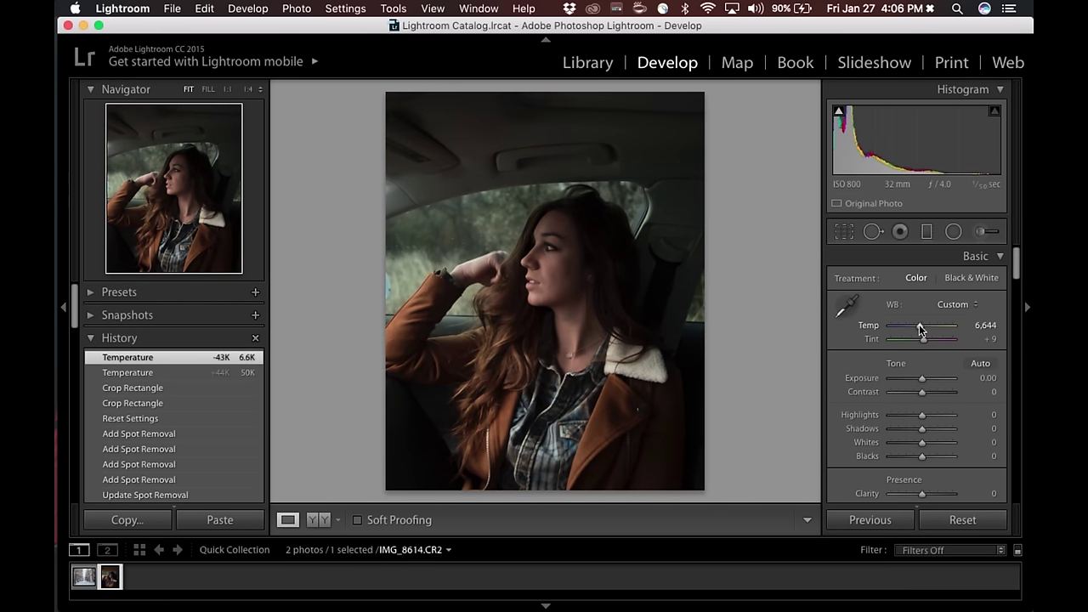
pyautogui.click(971, 328)
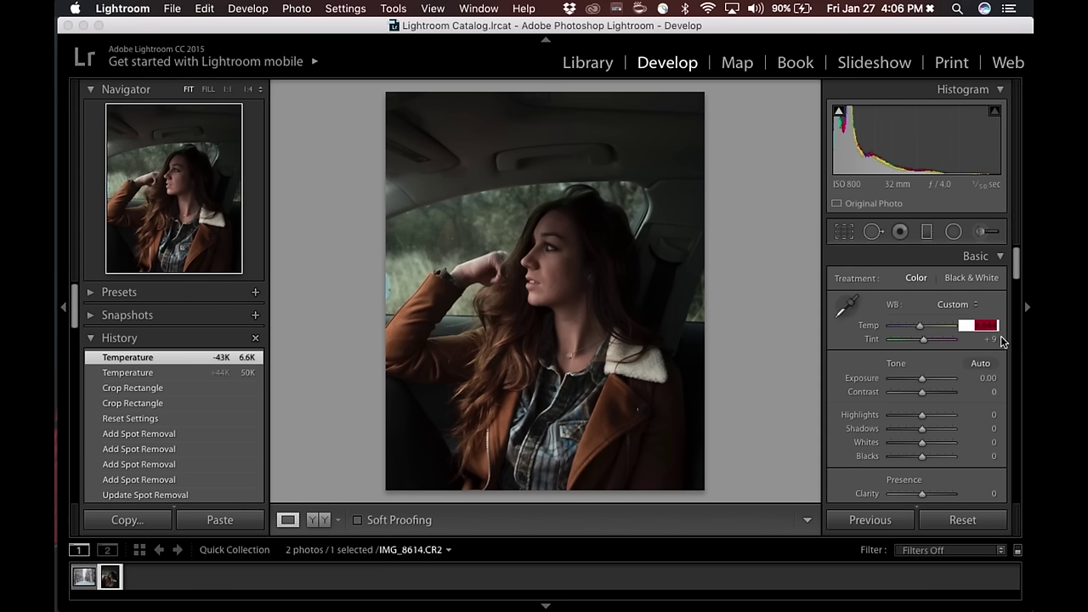
pyautogui.press('Up')
pyautogui.press('Up')
pyautogui.press('Up')
pyautogui.press('Up')
pyautogui.press('Up')
pyautogui.press('Up')
pyautogui.press('Up')
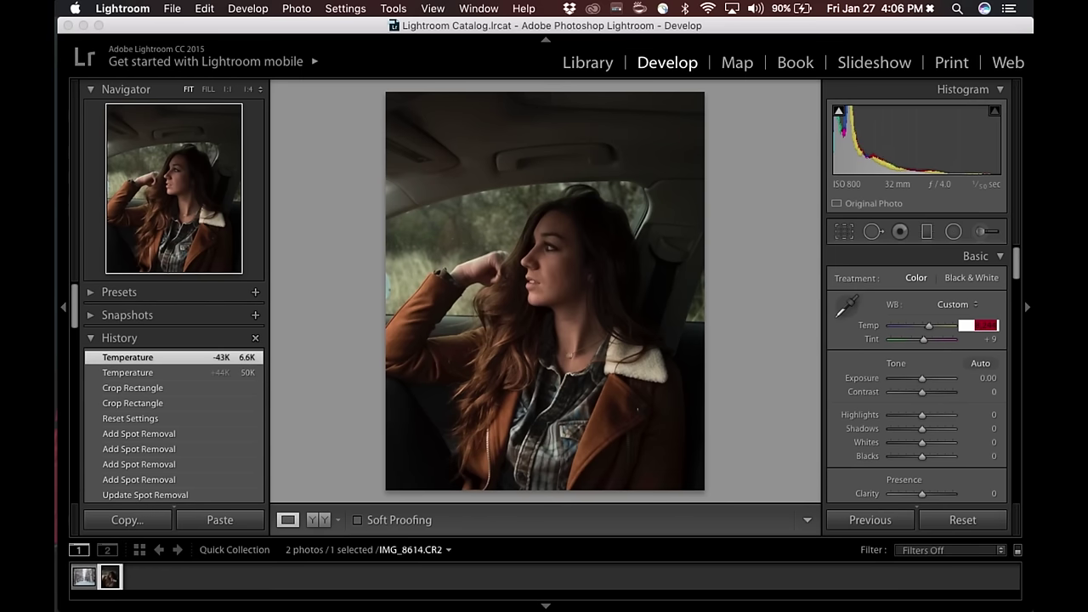
pyautogui.press('Down')
pyautogui.press('Down')
pyautogui.click(989, 339)
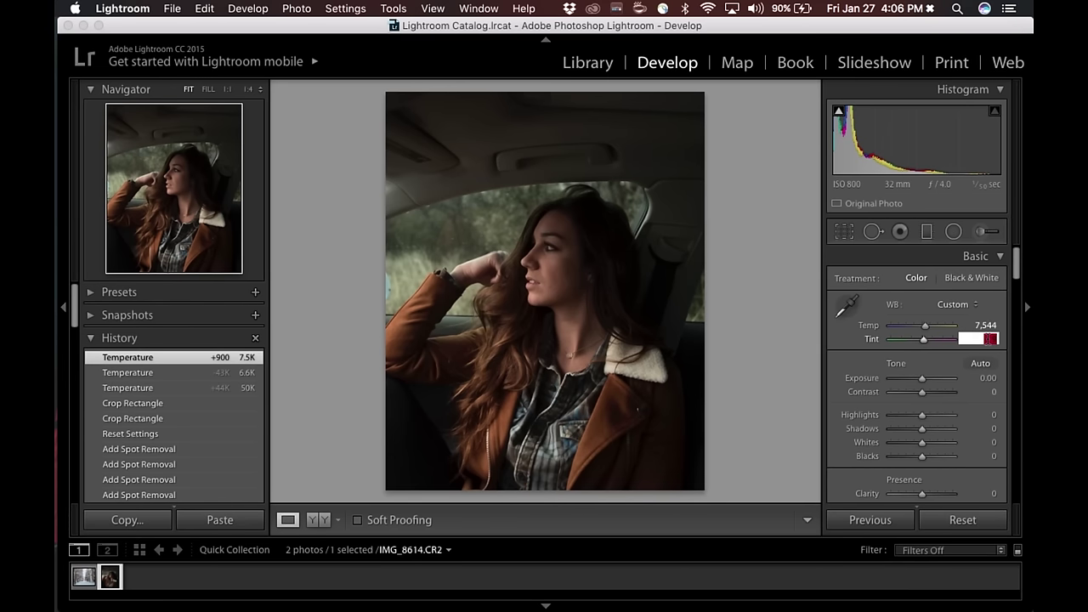
pyautogui.press('Down')
# Set the portrait's exposure to +0.10 and the highlights to +7
pyautogui.scroll(-3, 958, 364)
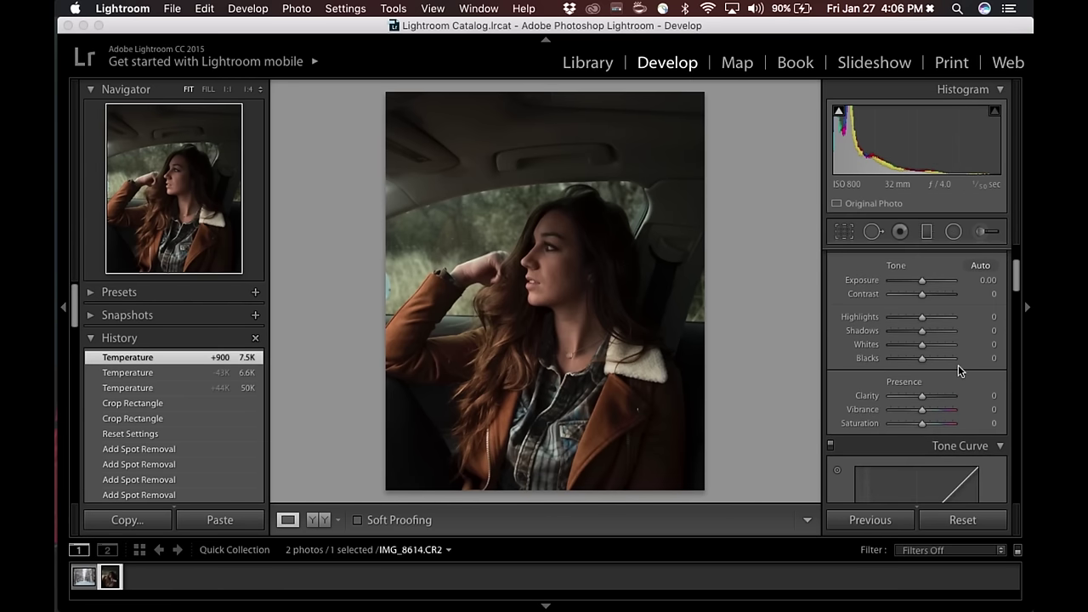
pyautogui.click(988, 283)
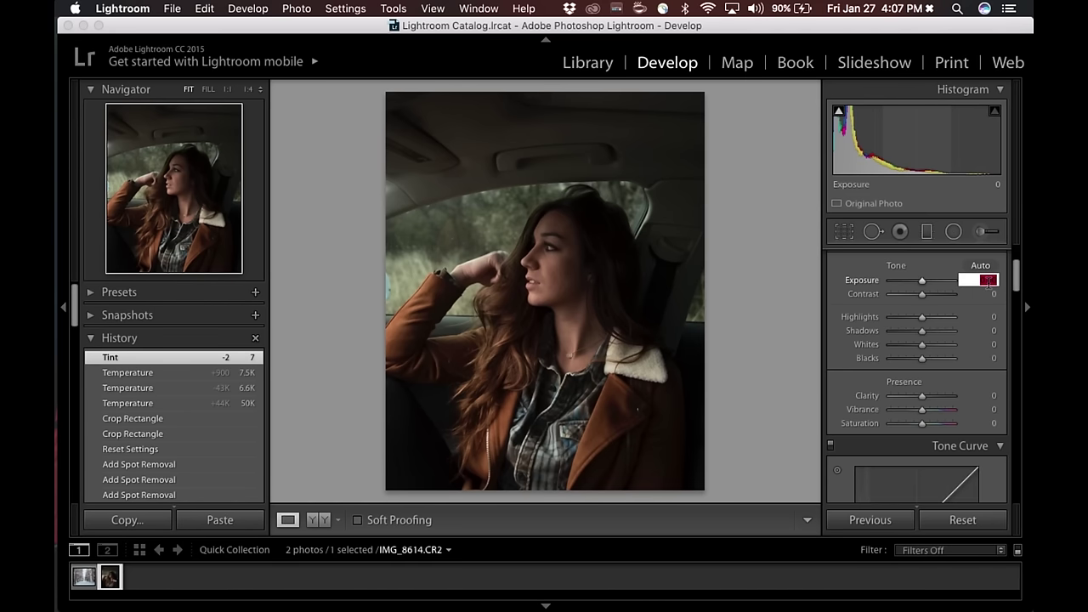
pyautogui.press('Up')
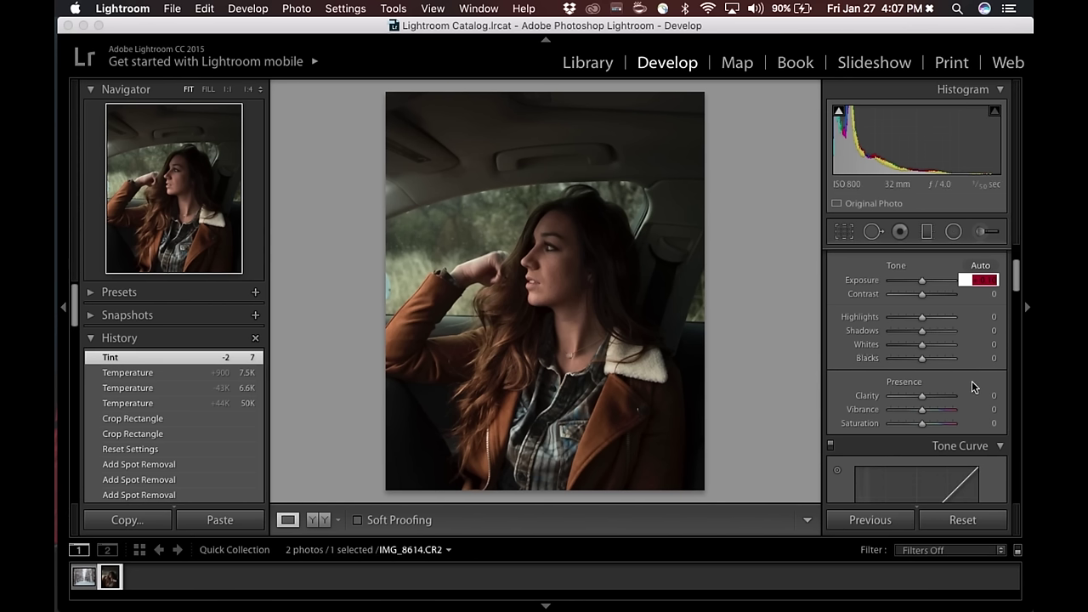
pyautogui.click(988, 316)
pyautogui.press('Up')
pyautogui.press('Up')
pyautogui.press('Up')
pyautogui.press('Up')
pyautogui.press('Up')
pyautogui.press('Up')
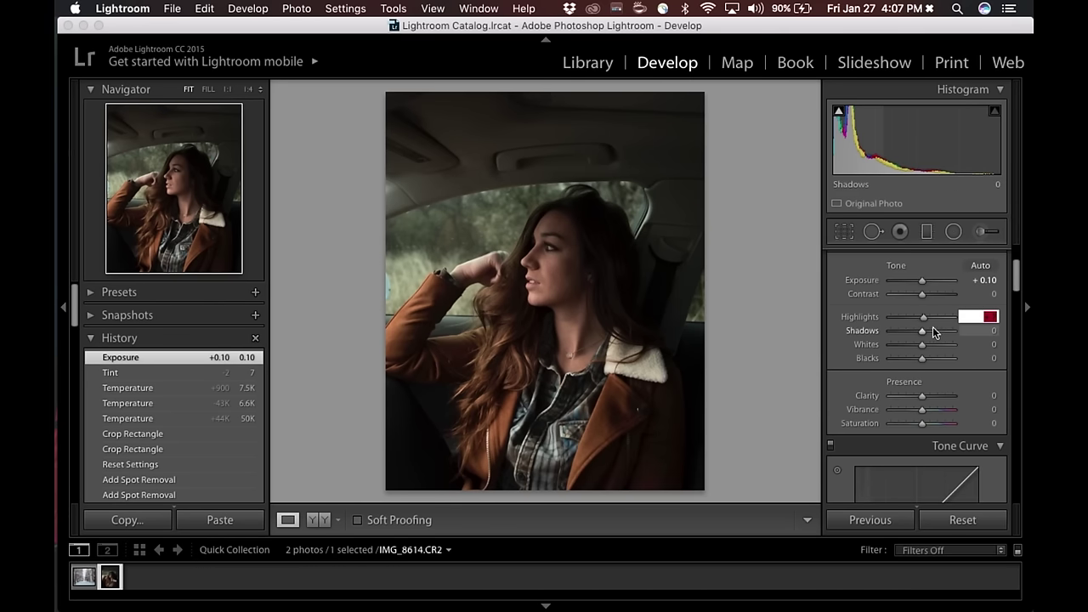
# Lower the portrait's shadows to -24 and raise the whites to +45
pyautogui.moveTo(922, 332); pyautogui.dragTo(913, 336)
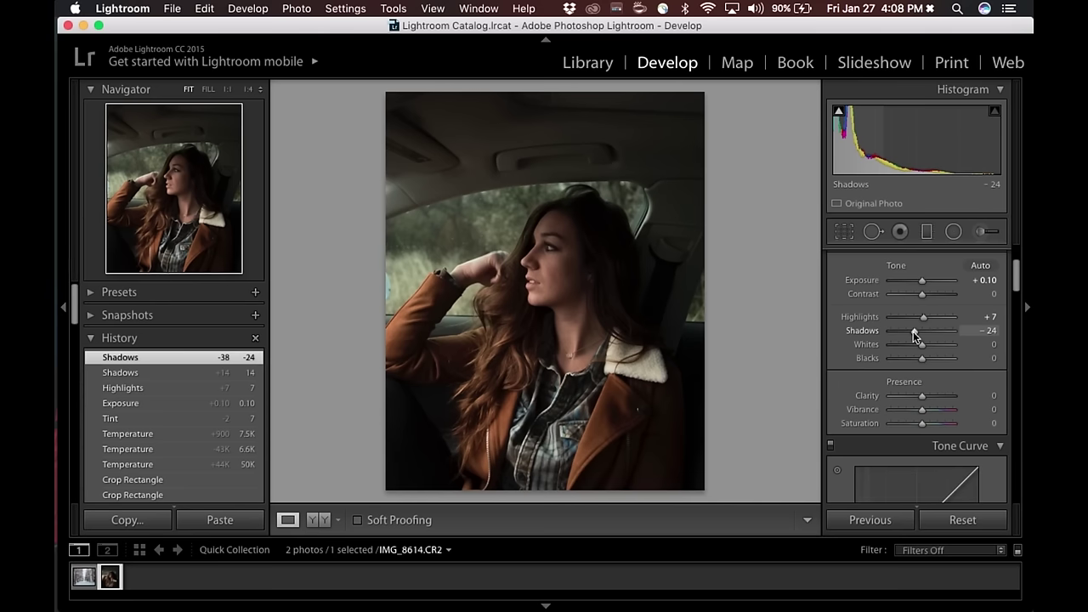
pyautogui.moveTo(922, 344); pyautogui.dragTo(935, 348)
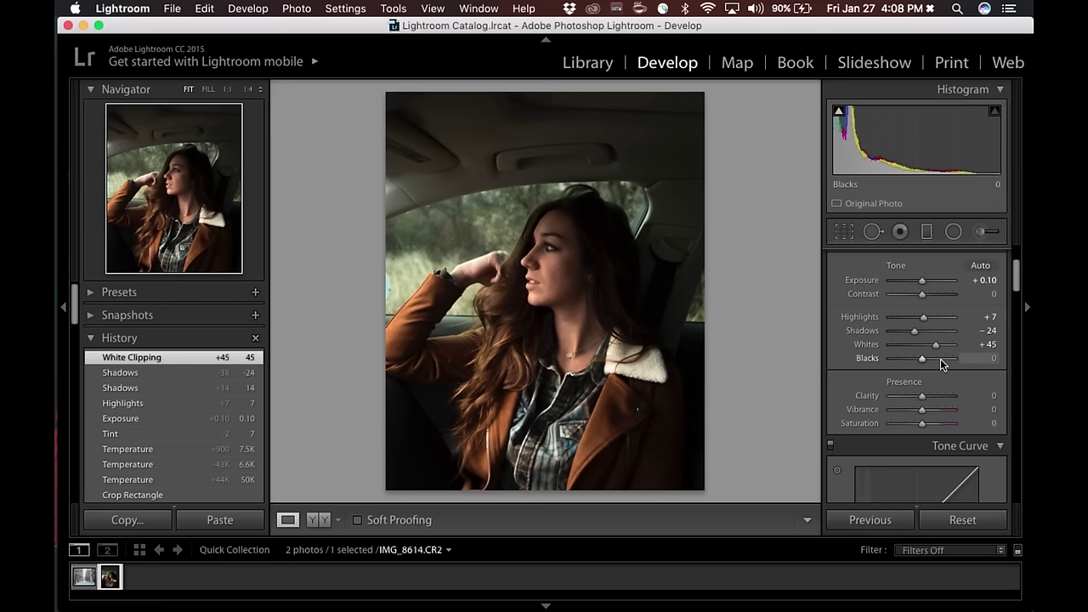
# Compare the portrait before and after the tone edits while adjusting the blacks, and set them to +33
pyautogui.moveTo(922, 359); pyautogui.dragTo(932, 358)
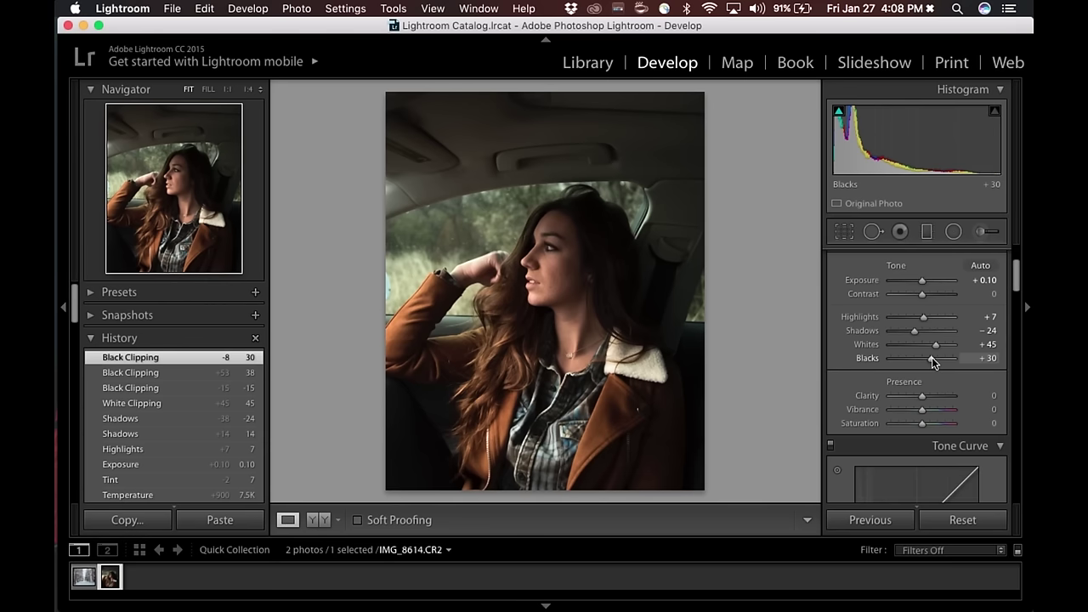
pyautogui.press('y')
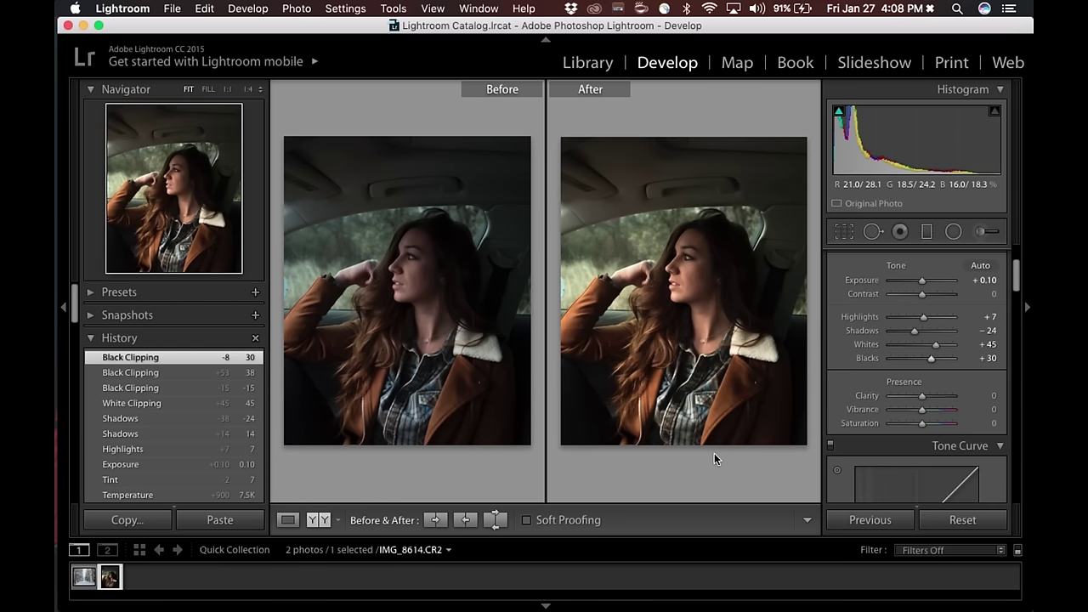
pyautogui.press('y')
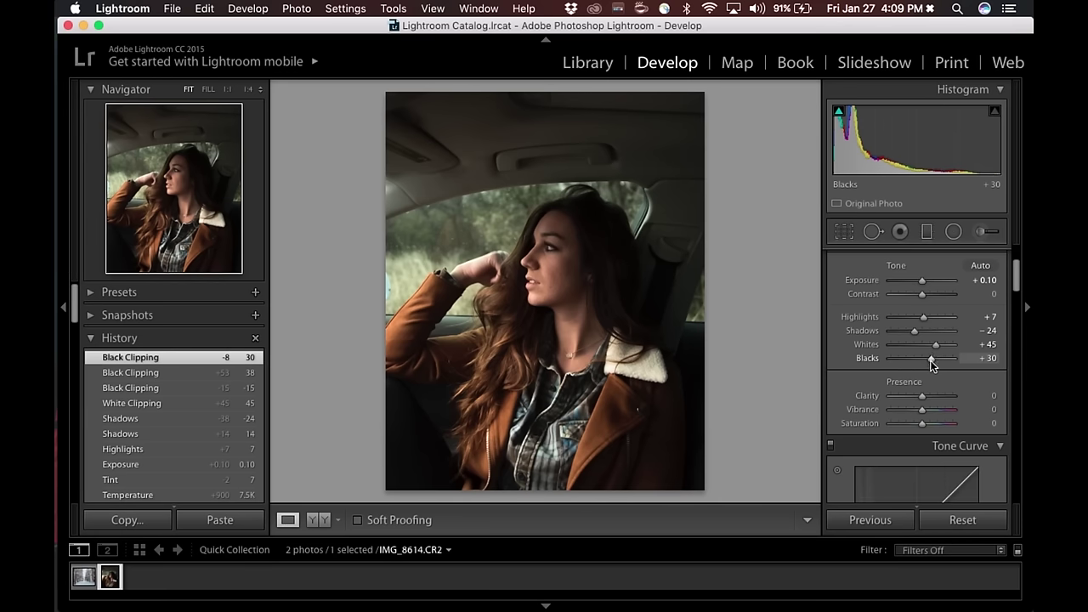
pyautogui.moveTo(932, 360)
pyautogui.mouseDown()
pyautogui.moveTo(905, 359)
pyautogui.moveTo(917, 360)
pyautogui.mouseUp()
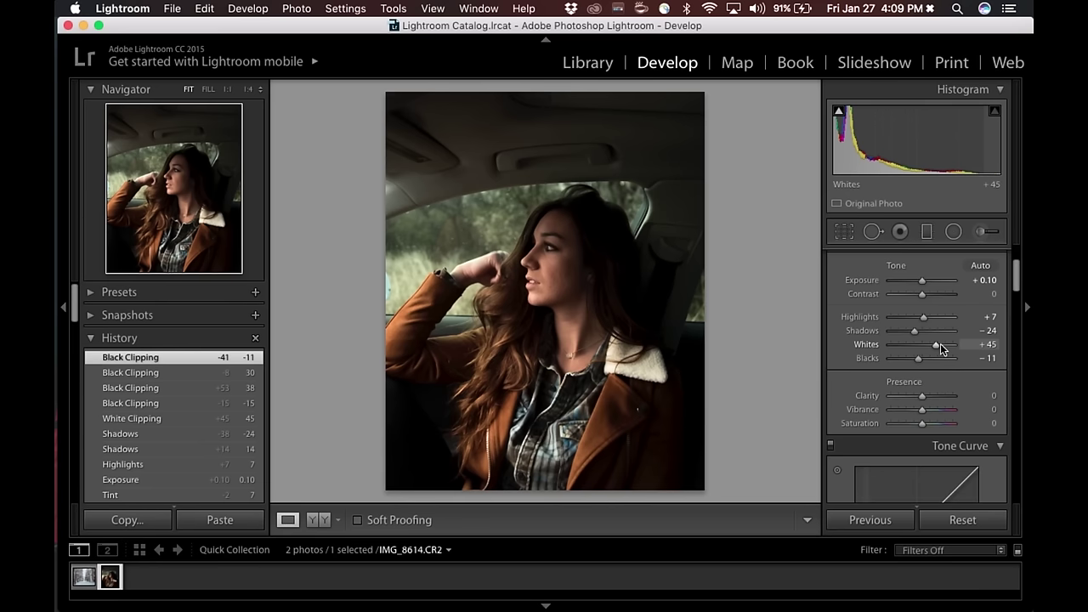
pyautogui.moveTo(917, 359); pyautogui.dragTo(931, 364)
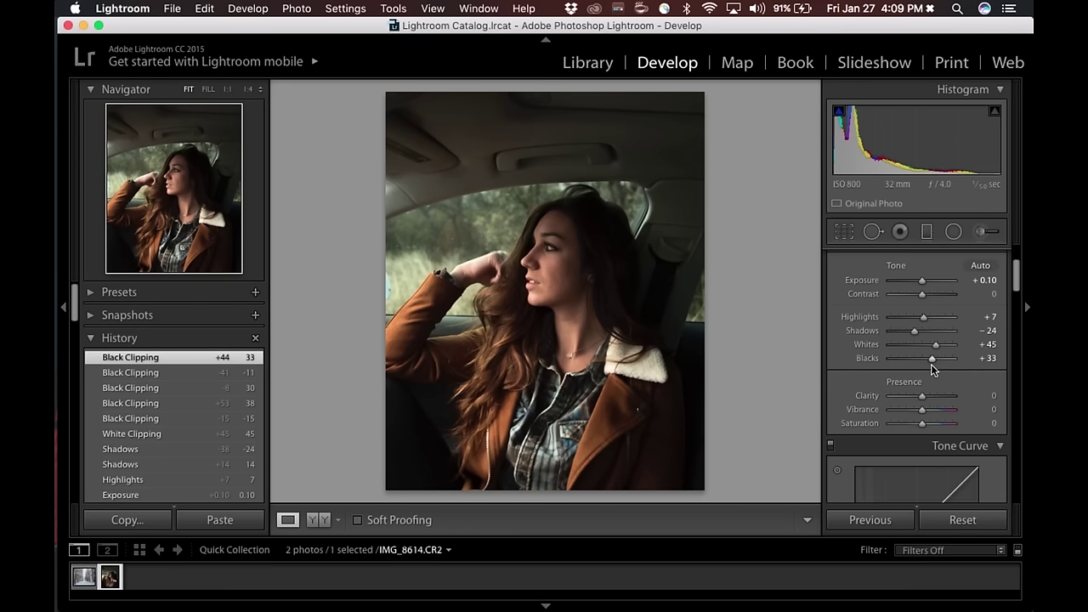
# Set the portrait's clarity to -10 to soften it
pyautogui.scroll(-3, 930, 364)
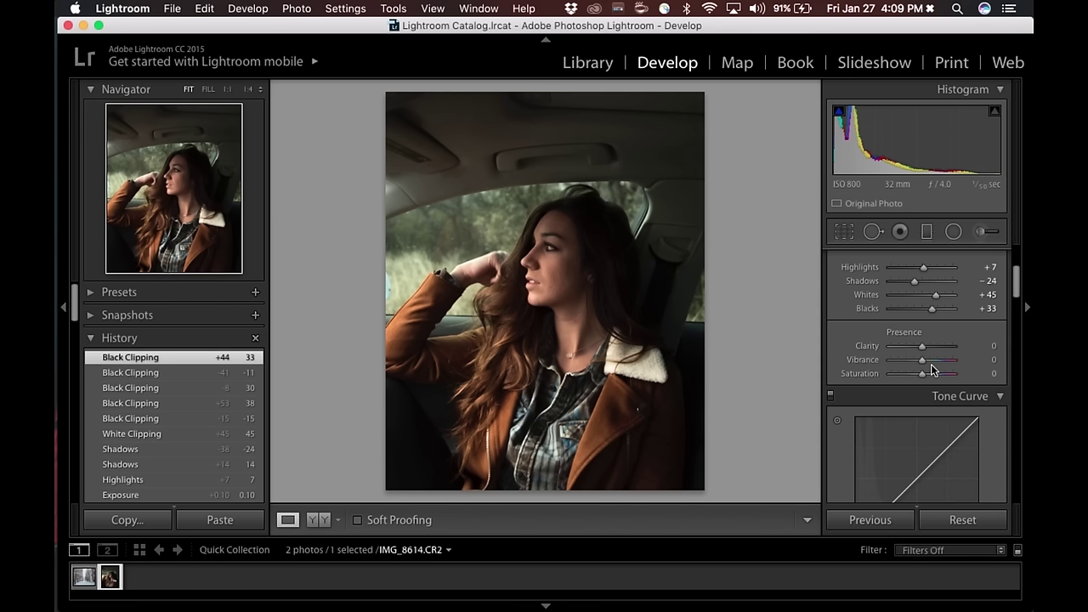
pyautogui.click(991, 346)
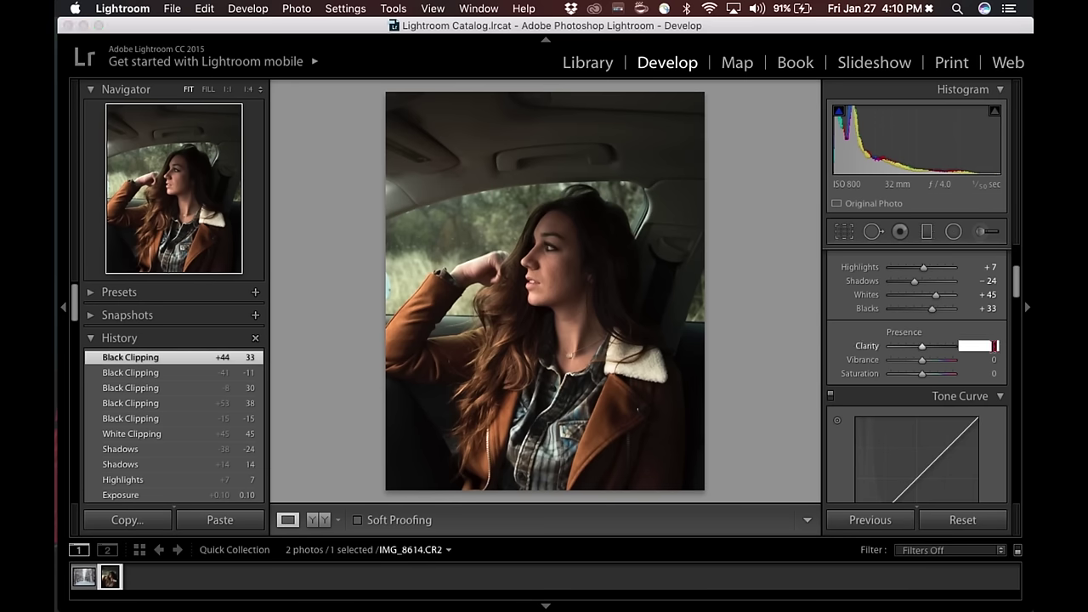
pyautogui.write('-10')
pyautogui.press('Return')
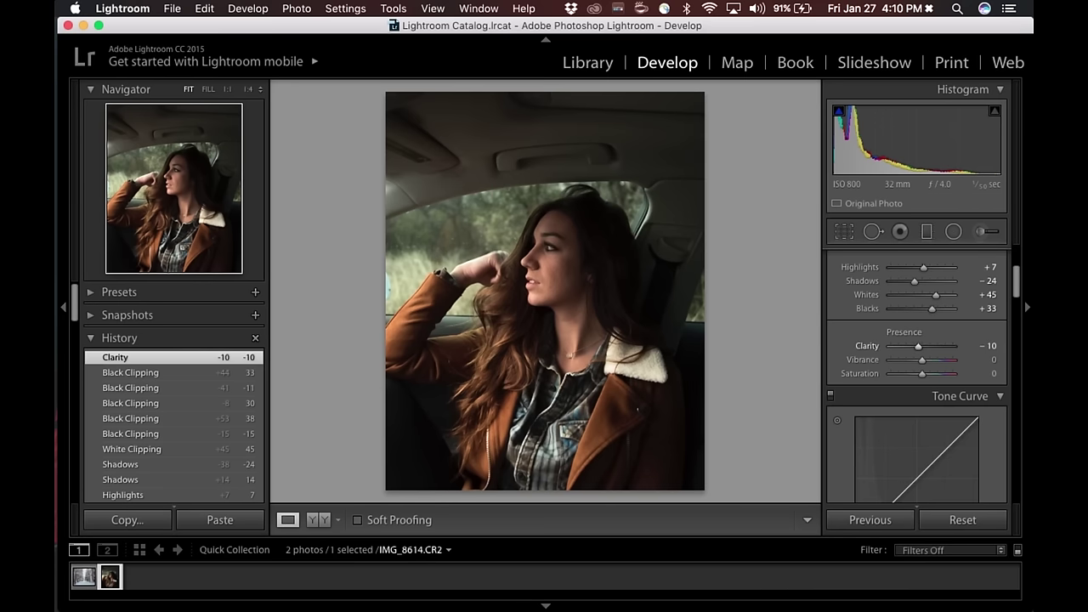
# Examine the woman's face up close with and without the clarity edit by undoing and redoing it
pyautogui.click(635, 249)
pyautogui.click(635, 249)
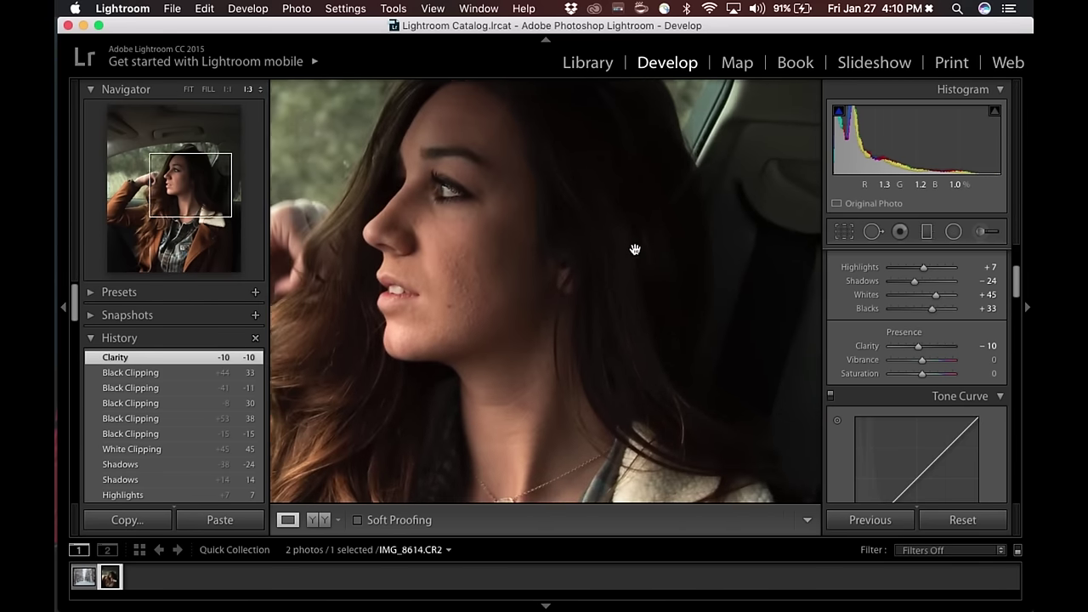
pyautogui.press('super+z')
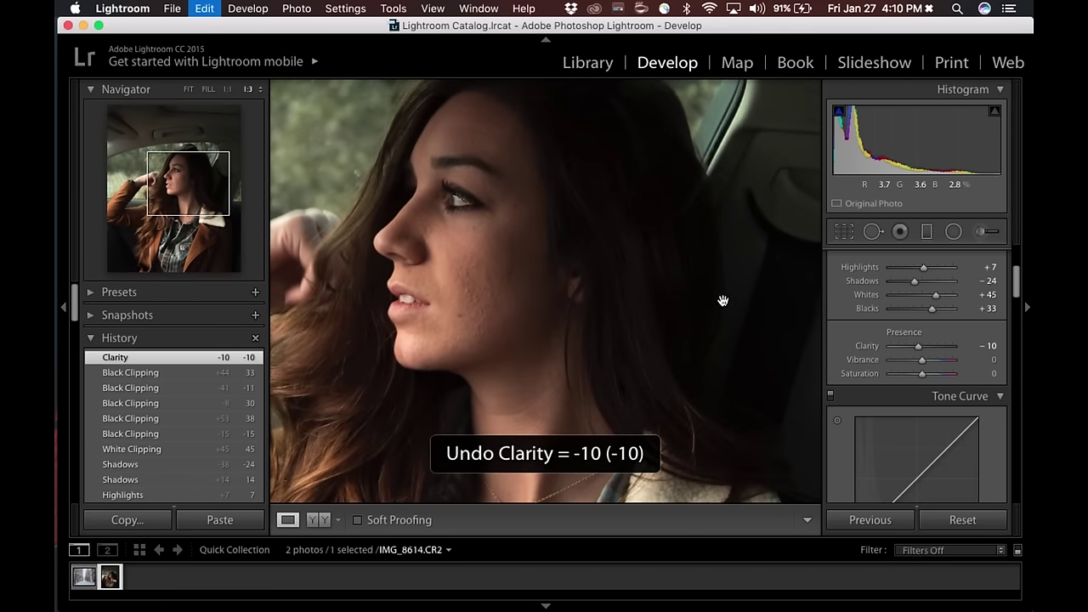
pyautogui.press('super+z')
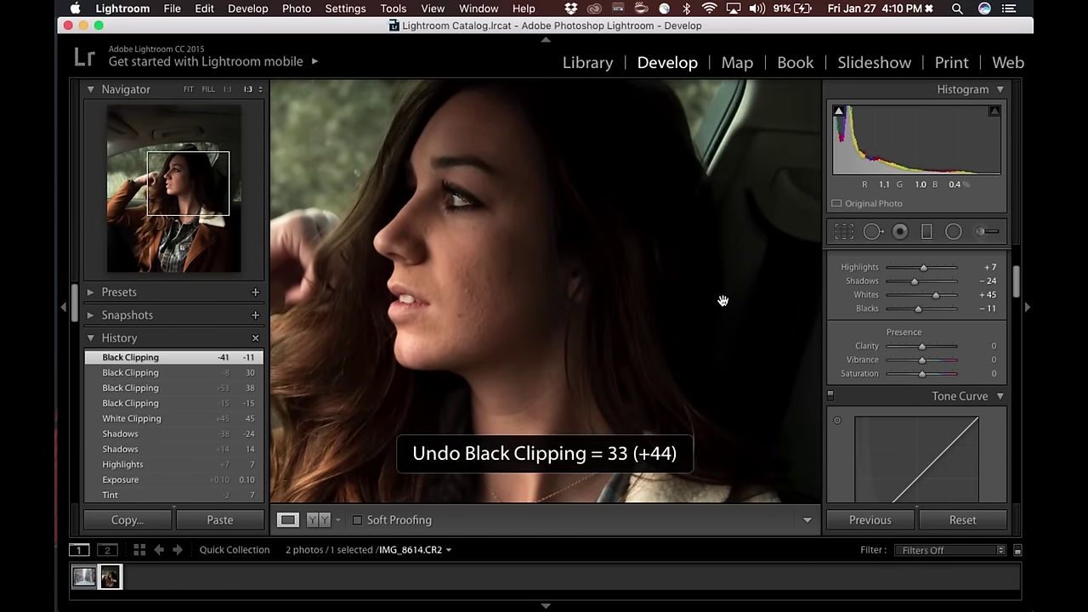
pyautogui.press('super+shift+z')
pyautogui.press('super+shift+z')
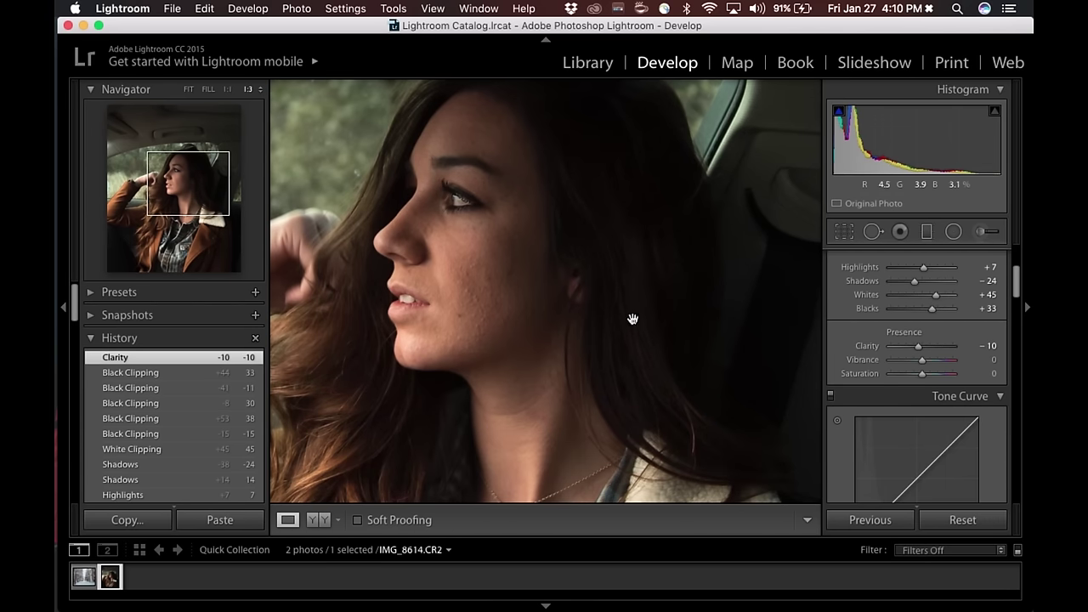
pyautogui.press('super+minus')
pyautogui.press('super+minus')
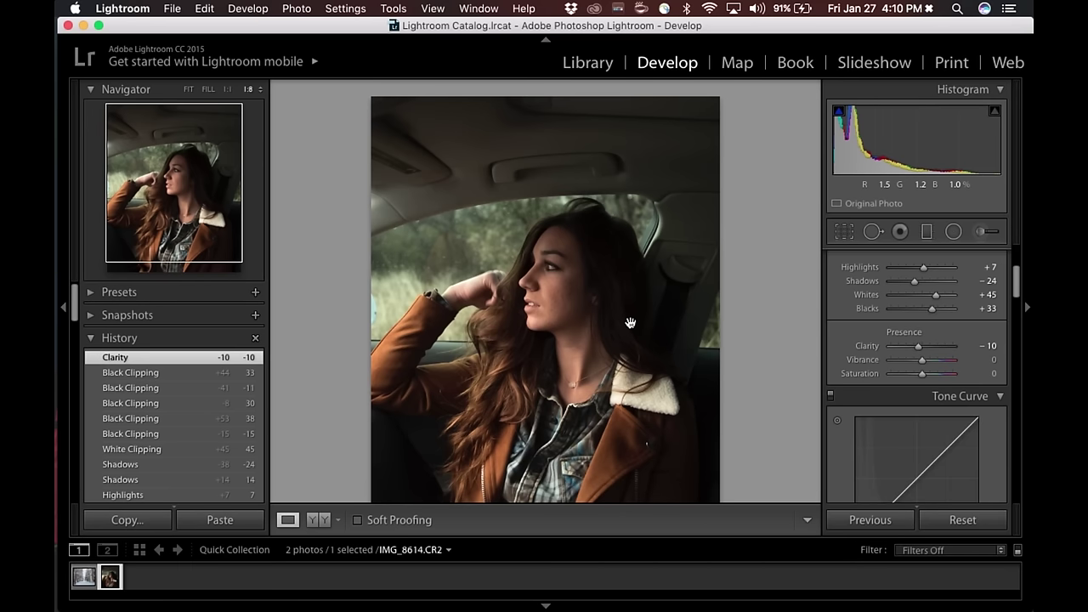
# Raise the portrait's saturation to +100
pyautogui.scroll(-2, 630, 323)
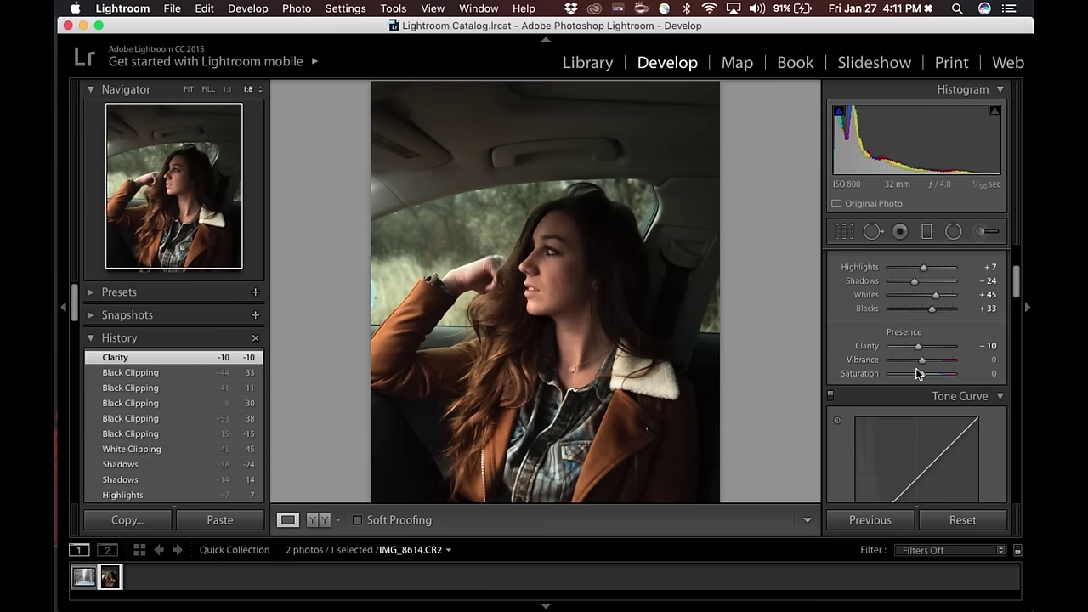
pyautogui.moveTo(923, 373); pyautogui.dragTo(983, 377)
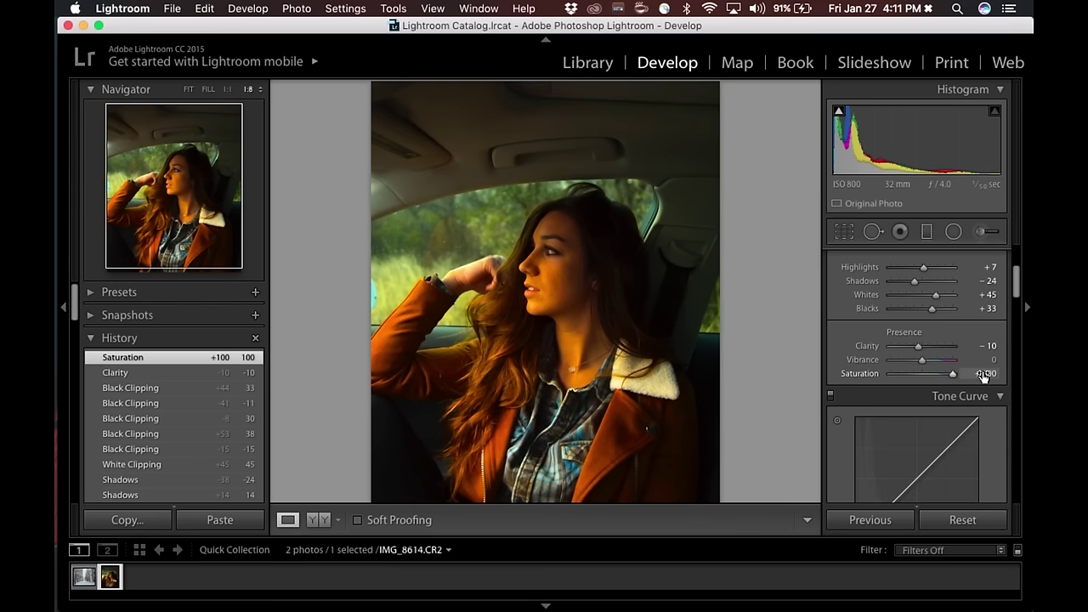
# Set the portrait's vibrance to -25 and its saturation to +3
pyautogui.moveTo(950, 376); pyautogui.dragTo(921, 364)
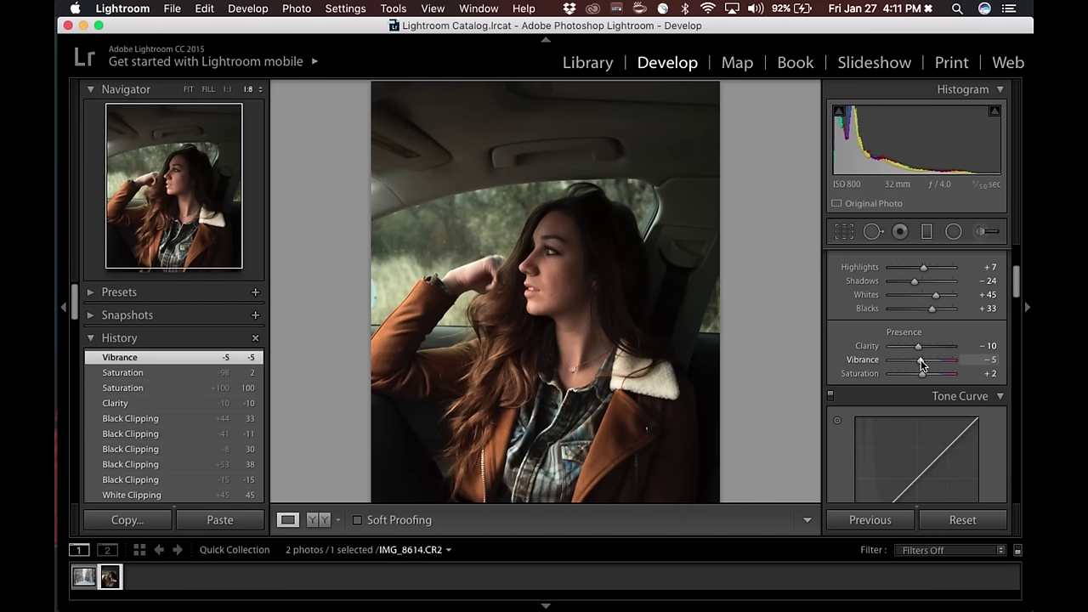
pyautogui.moveTo(920, 360); pyautogui.dragTo(916, 359)
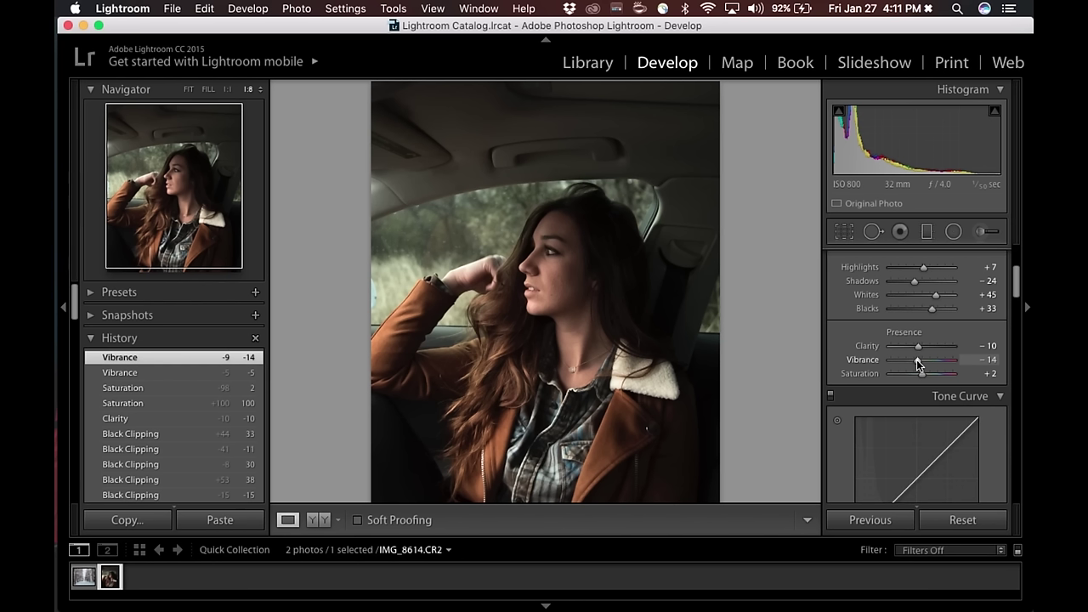
pyautogui.click(987, 359)
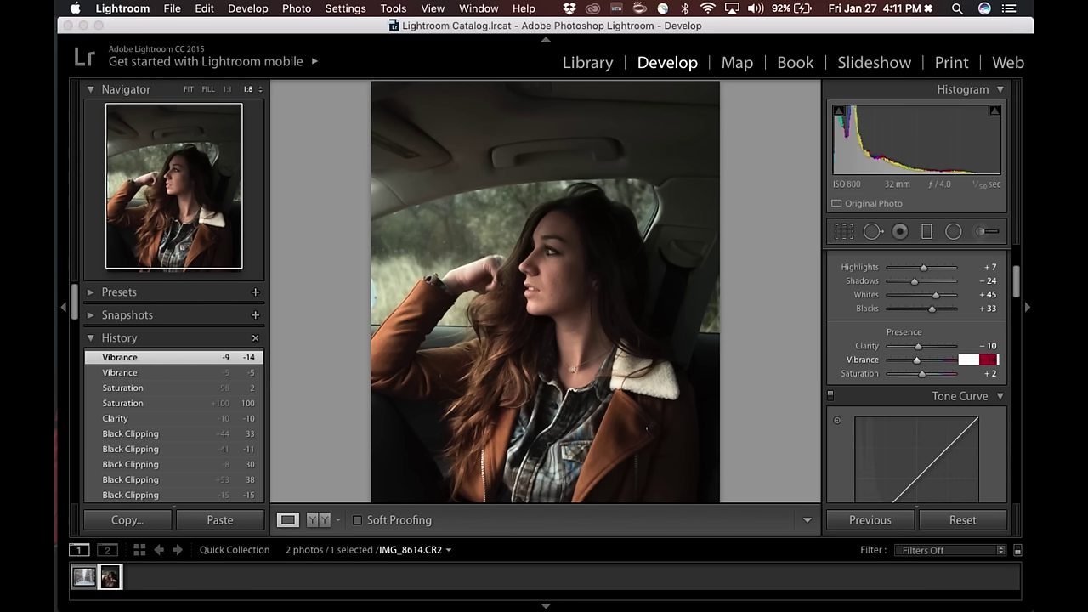
pyautogui.press('Down')
pyautogui.press('Down')
pyautogui.press('Down')
pyautogui.press('Down')
pyautogui.press('Down')
pyautogui.press('Up')
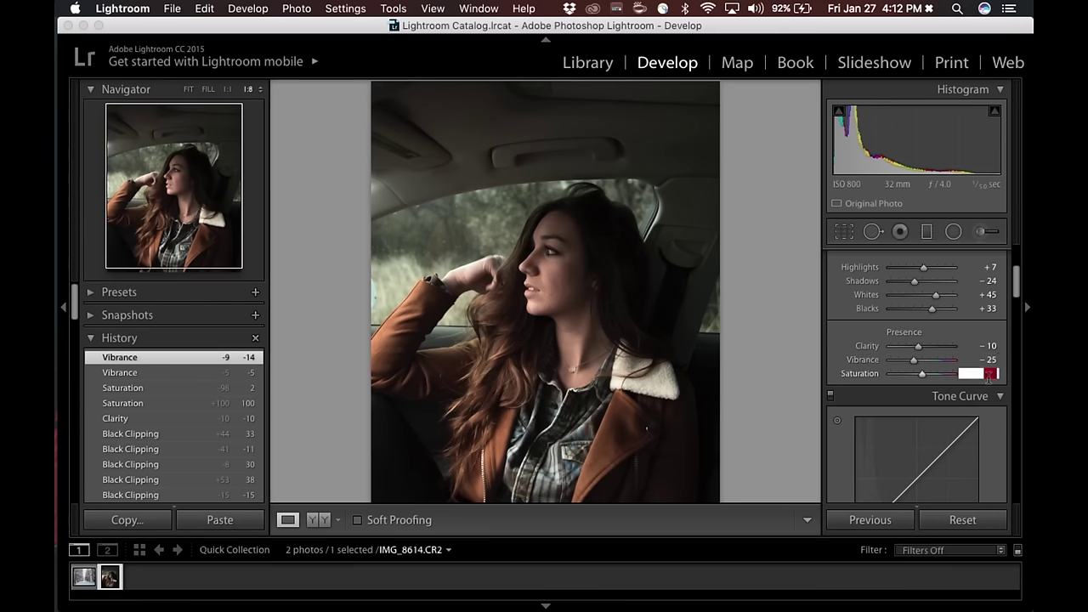
pyautogui.press('Return')
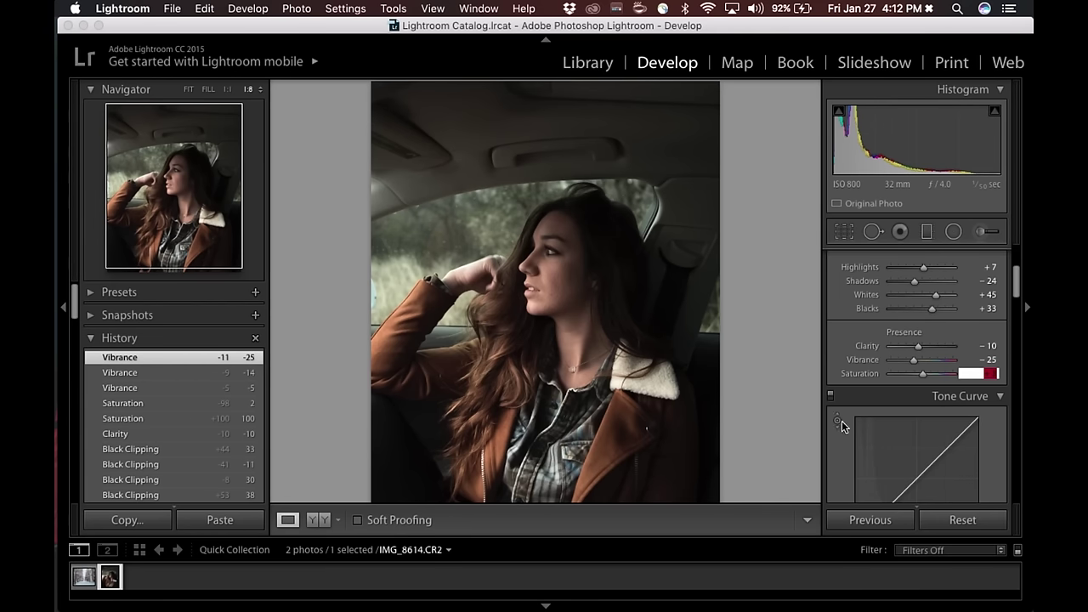
# Try lowering the tone curve's Highlights region to -27 and reset it to 0
pyautogui.scroll(-5, 828, 453)
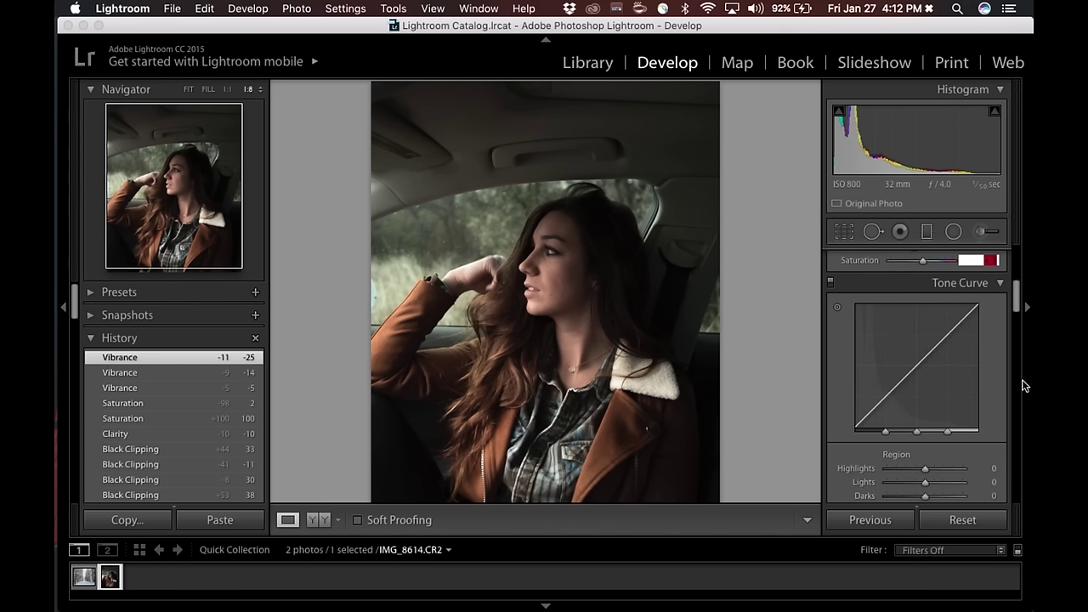
pyautogui.scroll(-1, 999, 373)
pyautogui.scroll(-1, 999, 373)
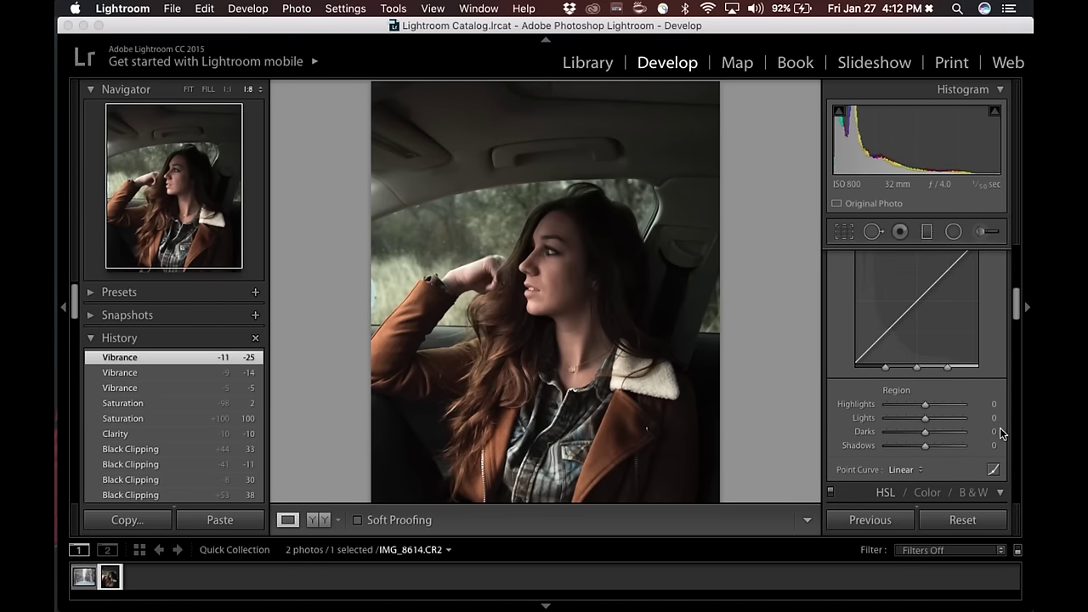
pyautogui.scroll(1, 995, 371)
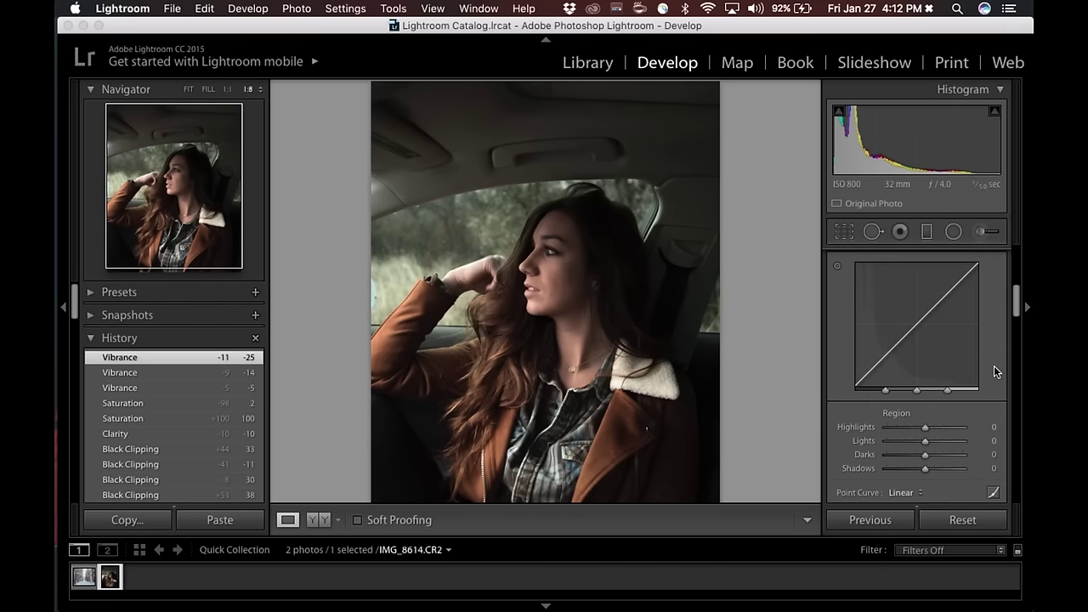
pyautogui.click(993, 492)
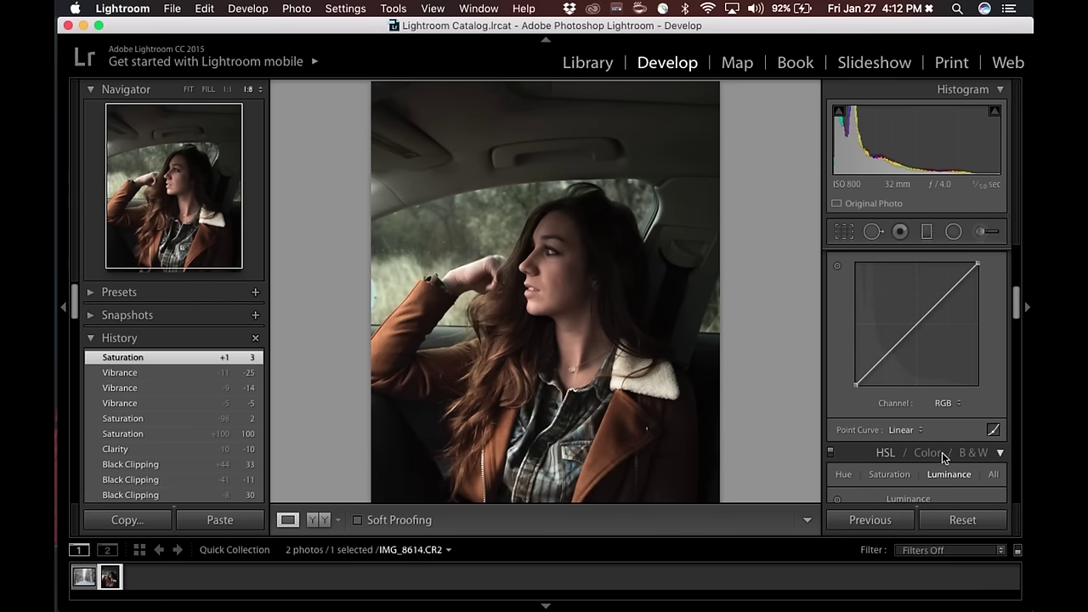
pyautogui.click(993, 430)
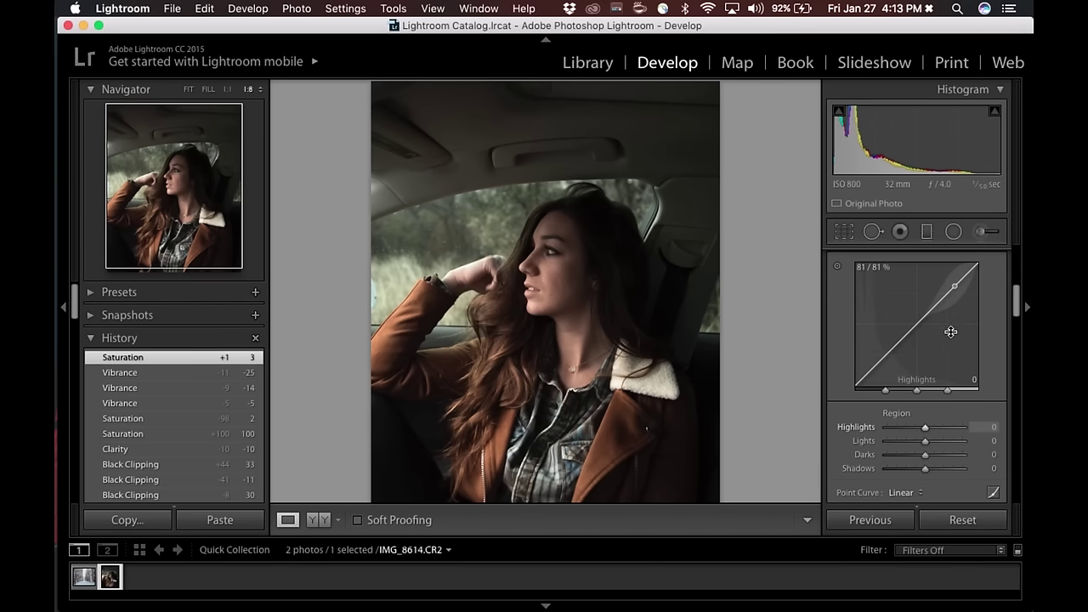
pyautogui.click(926, 429)
pyautogui.moveTo(925, 431)
pyautogui.mouseDown()
pyautogui.moveTo(949, 430)
pyautogui.moveTo(911, 450)
pyautogui.moveTo(930, 451)
pyautogui.moveTo(874, 431)
pyautogui.moveTo(992, 432)
pyautogui.moveTo(869, 422)
pyautogui.moveTo(961, 417)
pyautogui.moveTo(916, 427)
pyautogui.mouseUp()
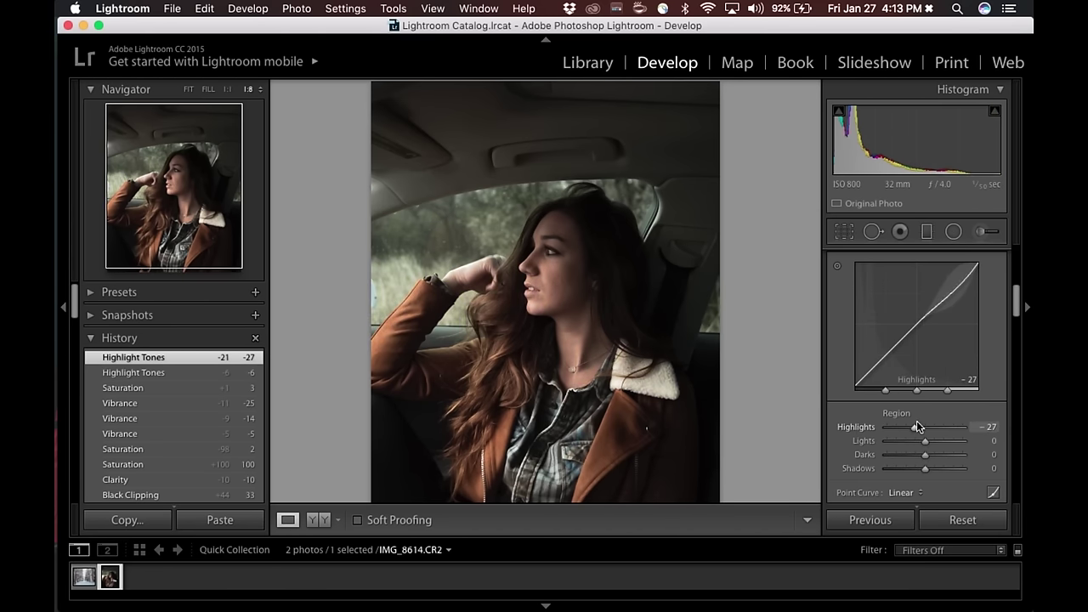
pyautogui.doubleClick(856, 426)
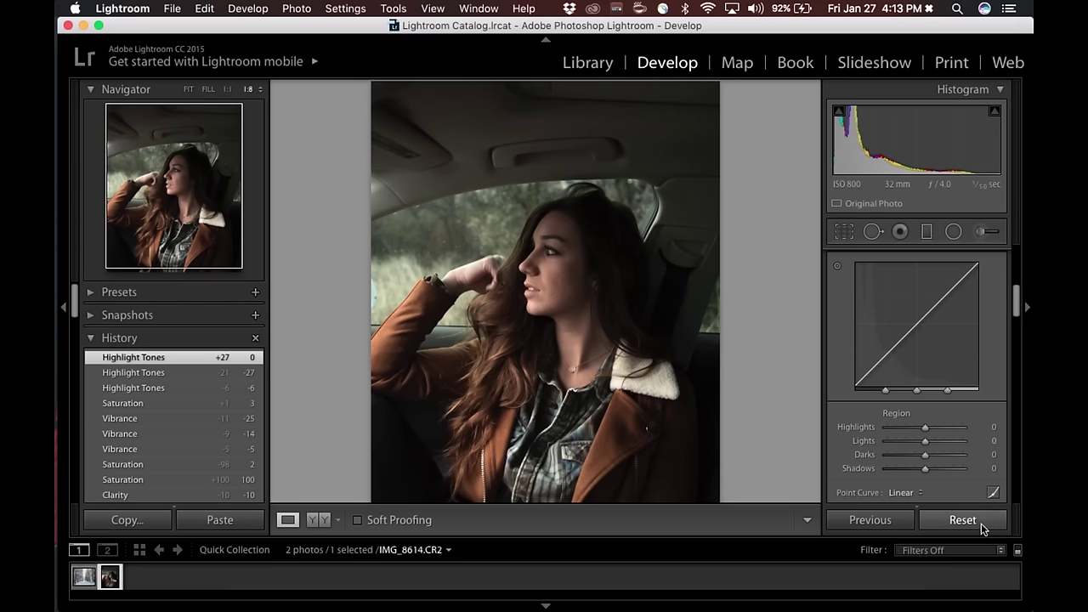
# Switch the tone curve to point editing and add anchor points at the midtones, highlights and shadows of the RGB curve
pyautogui.click(993, 492)
pyautogui.click(917, 324)
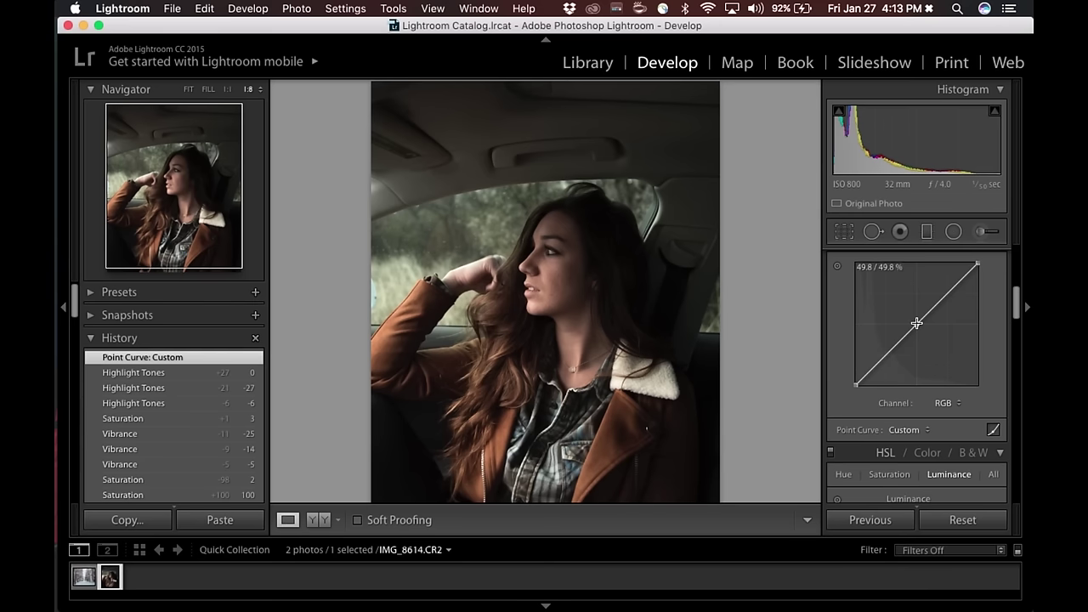
pyautogui.click(949, 294)
pyautogui.click(886, 354)
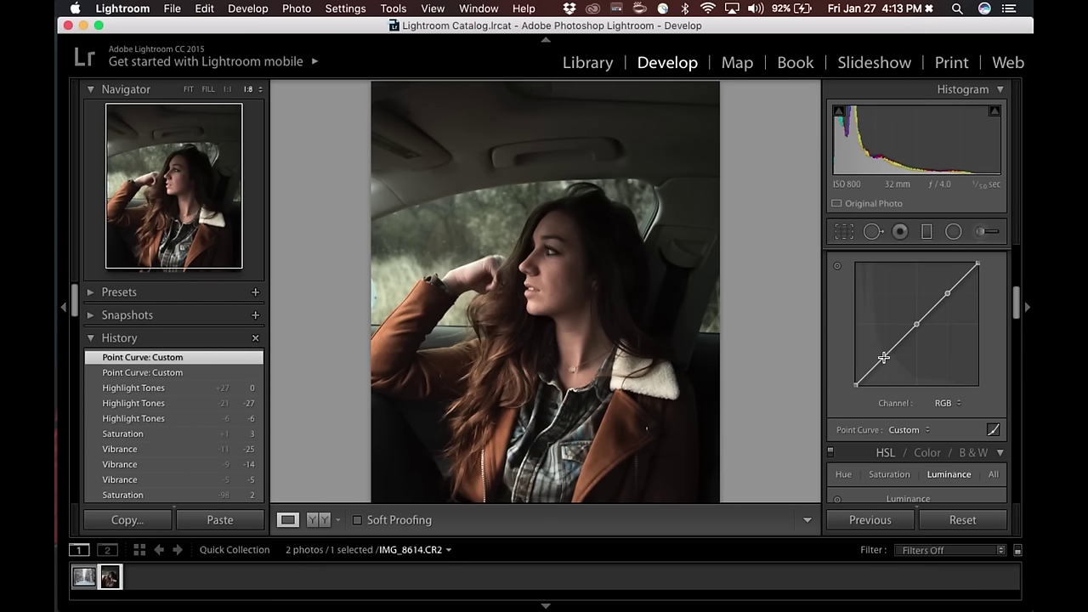
pyautogui.click(883, 357)
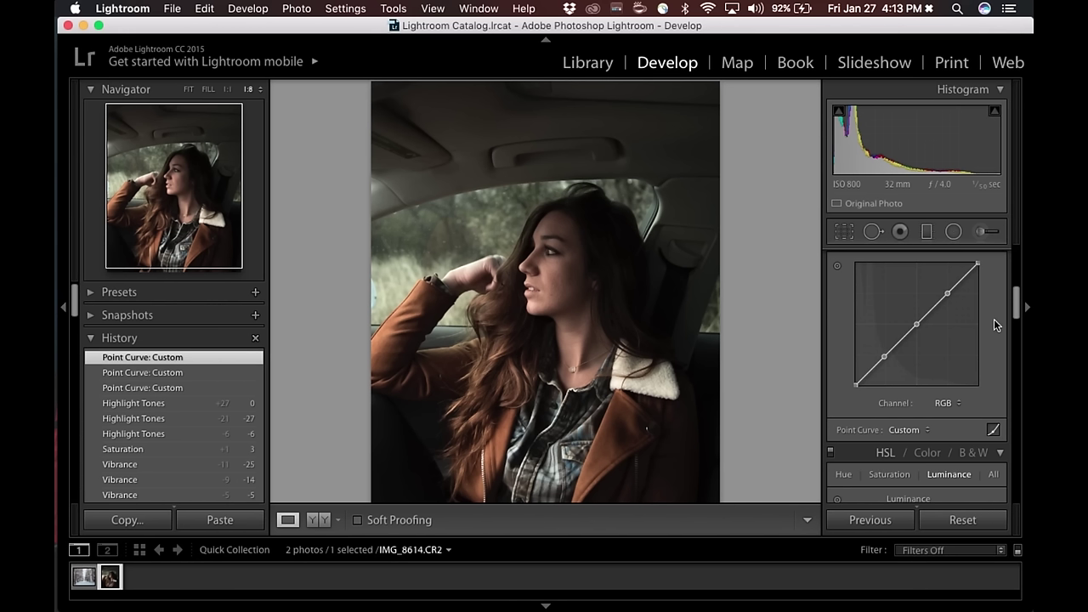
# Lower the RGB curve's white end point slightly and lift its black end point to about 7.8%
pyautogui.click(979, 265)
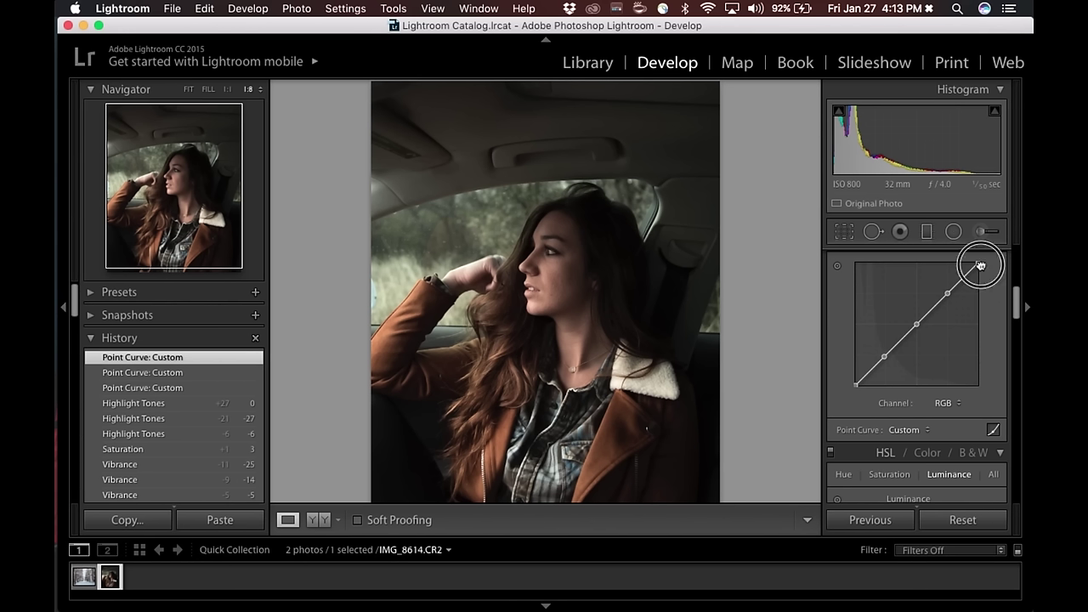
pyautogui.moveTo(979, 265); pyautogui.dragTo(978, 269)
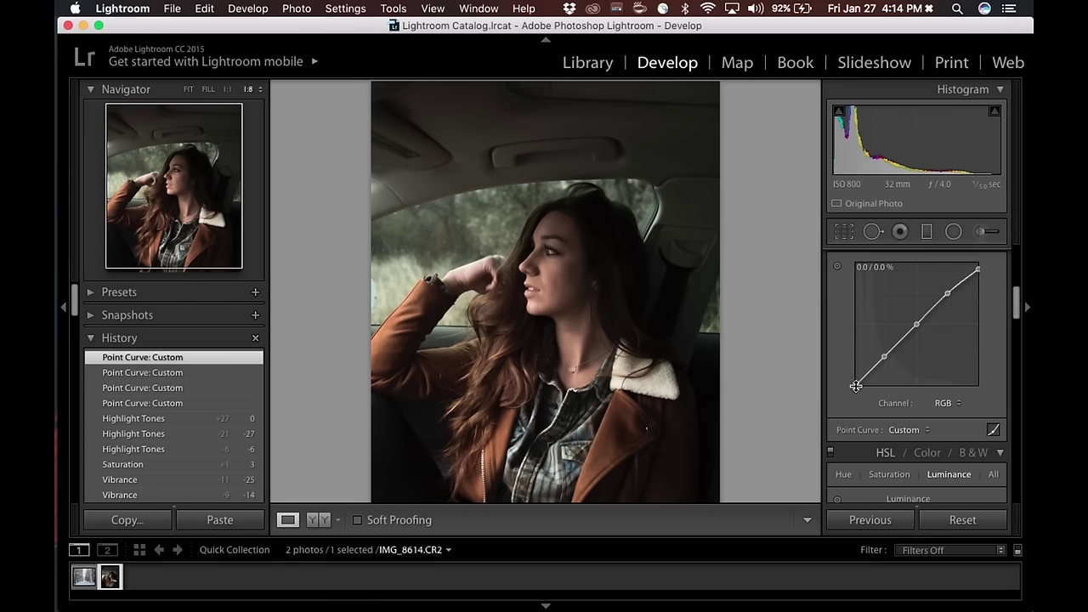
pyautogui.moveTo(856, 384); pyautogui.dragTo(856, 374)
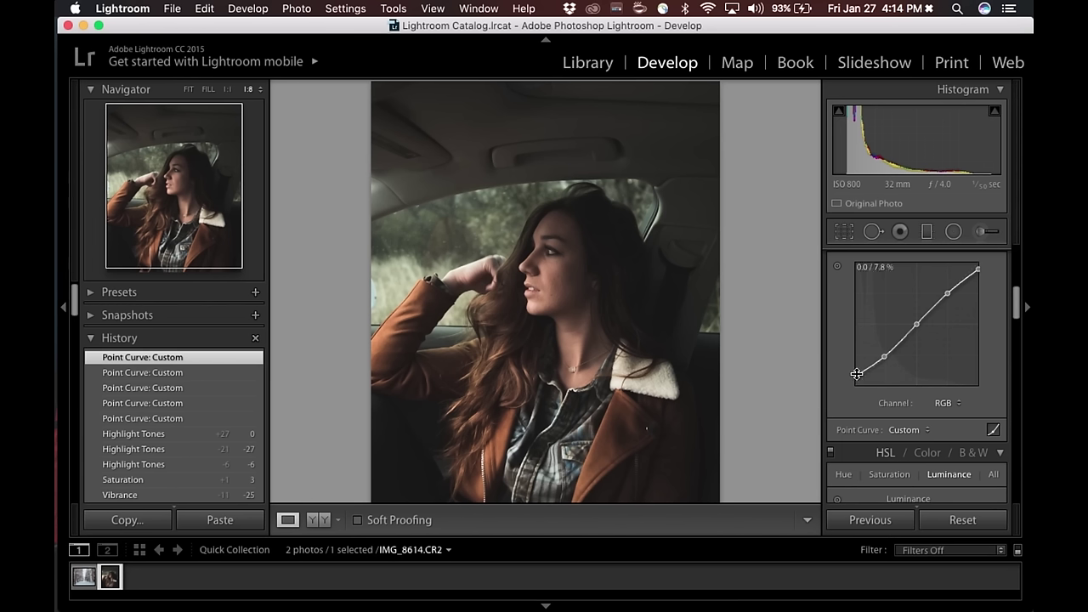
# Lift the RGB curve's black end point further for a faded look and lower the shadow anchor point to about 19.6%
pyautogui.moveTo(856, 393)
pyautogui.mouseDown()
pyautogui.moveTo(856, 355)
pyautogui.moveTo(861, 372)
pyautogui.mouseUp()
pyautogui.press('super+z')
pyautogui.press('super+z')
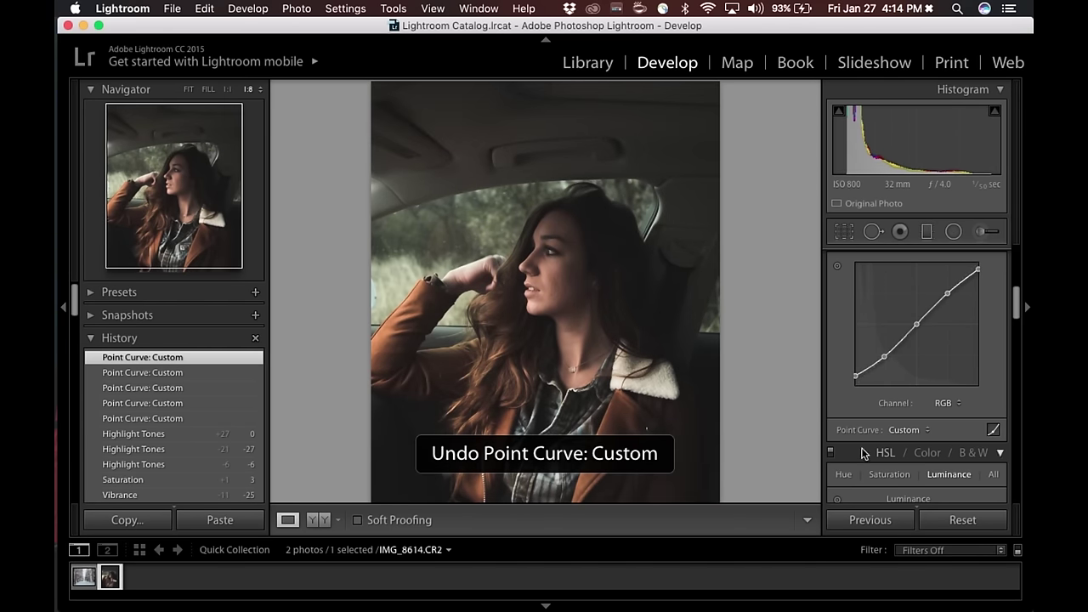
pyautogui.click(855, 377)
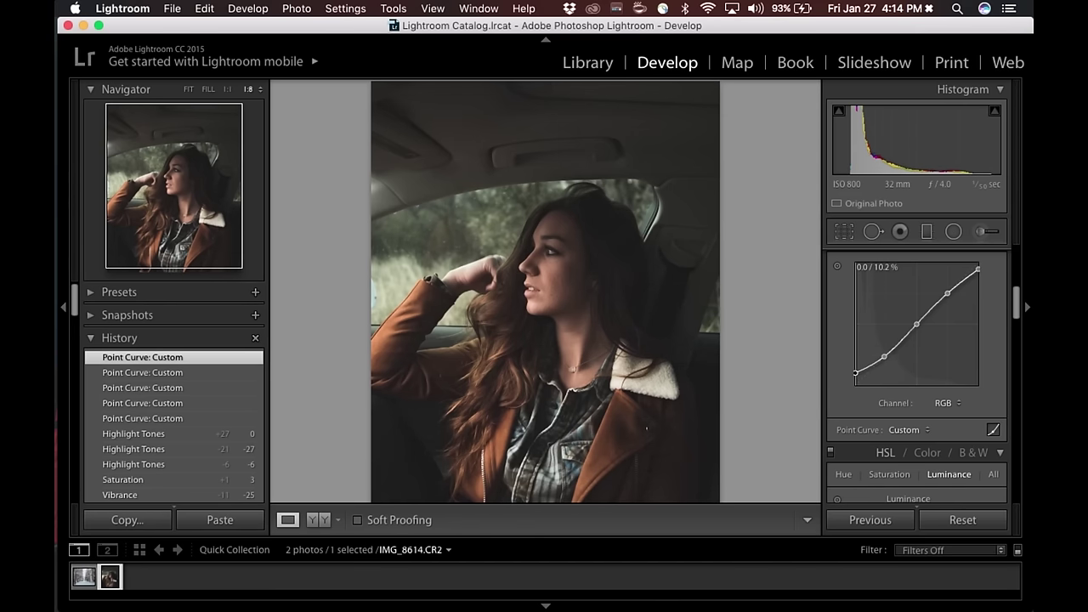
pyautogui.moveTo(854, 377); pyautogui.dragTo(855, 373)
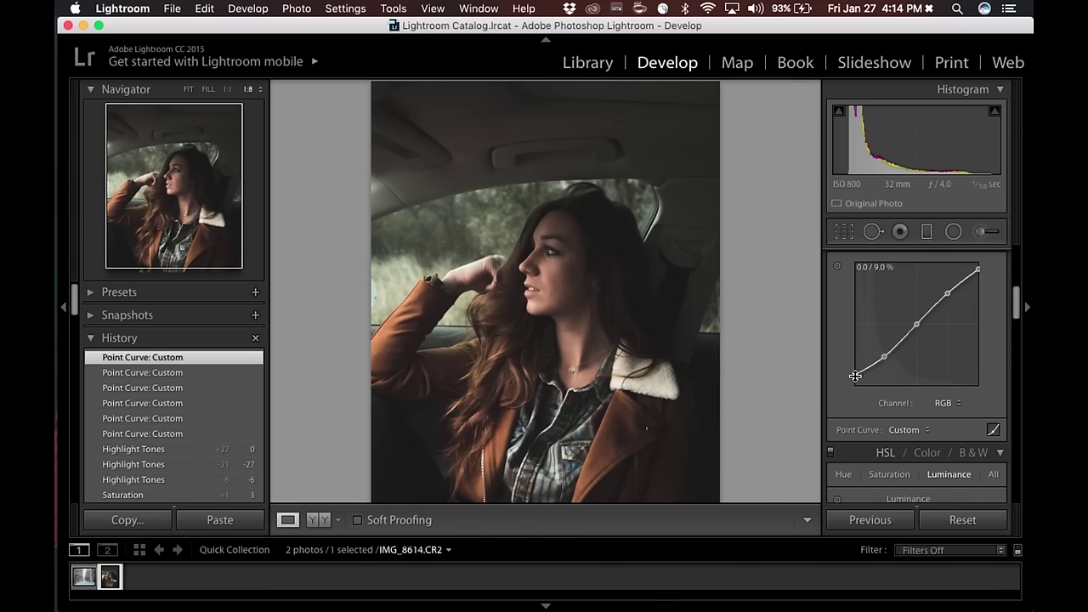
pyautogui.click(854, 374)
pyautogui.moveTo(855, 374); pyautogui.dragTo(854, 376)
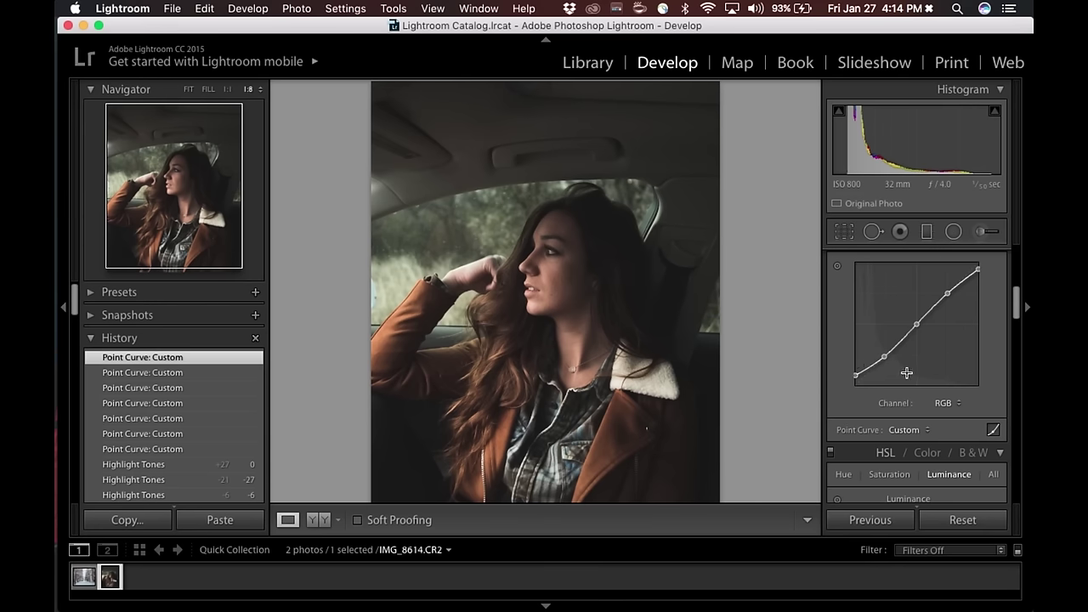
pyautogui.moveTo(854, 375); pyautogui.dragTo(855, 370)
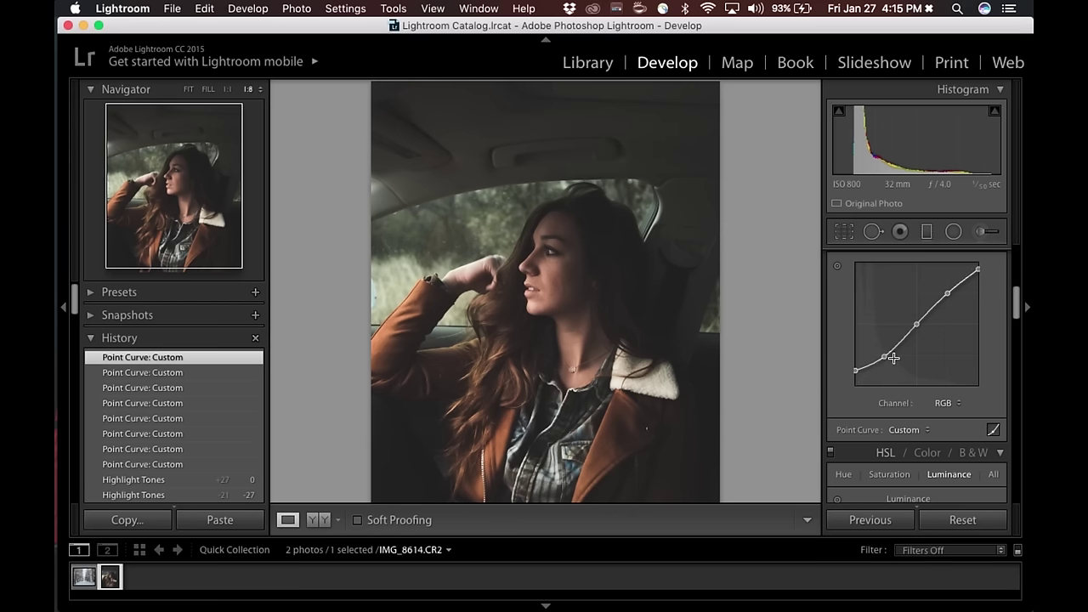
pyautogui.moveTo(883, 356); pyautogui.dragTo(884, 360)
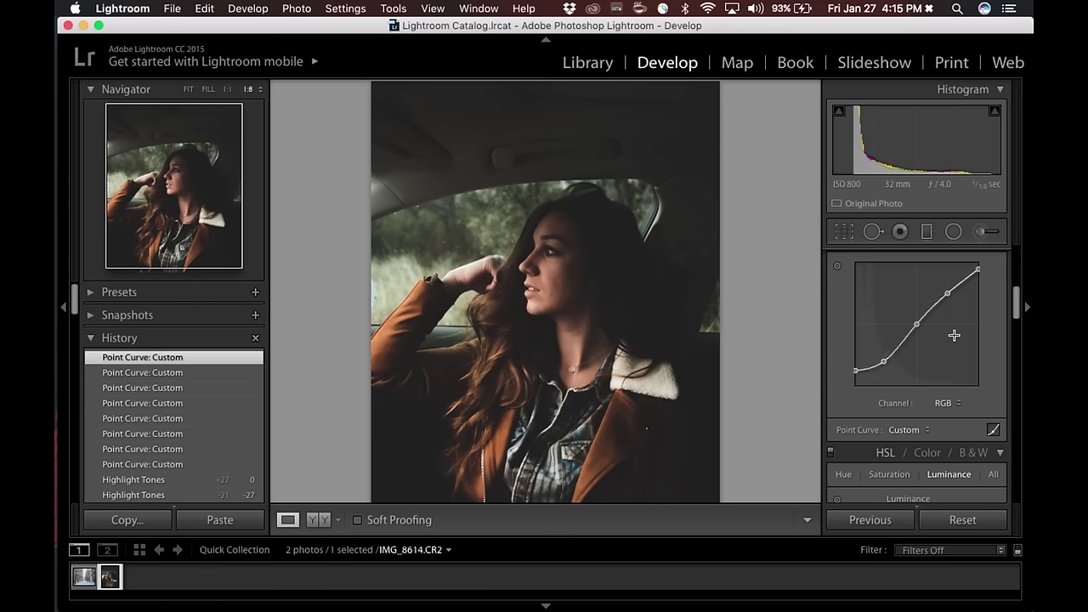
# Try lowering the RGB curve's midtone point to about 43.5% and undo that change
pyautogui.moveTo(916, 323); pyautogui.dragTo(916, 331)
pyautogui.press('super+z')
pyautogui.press('super+z')
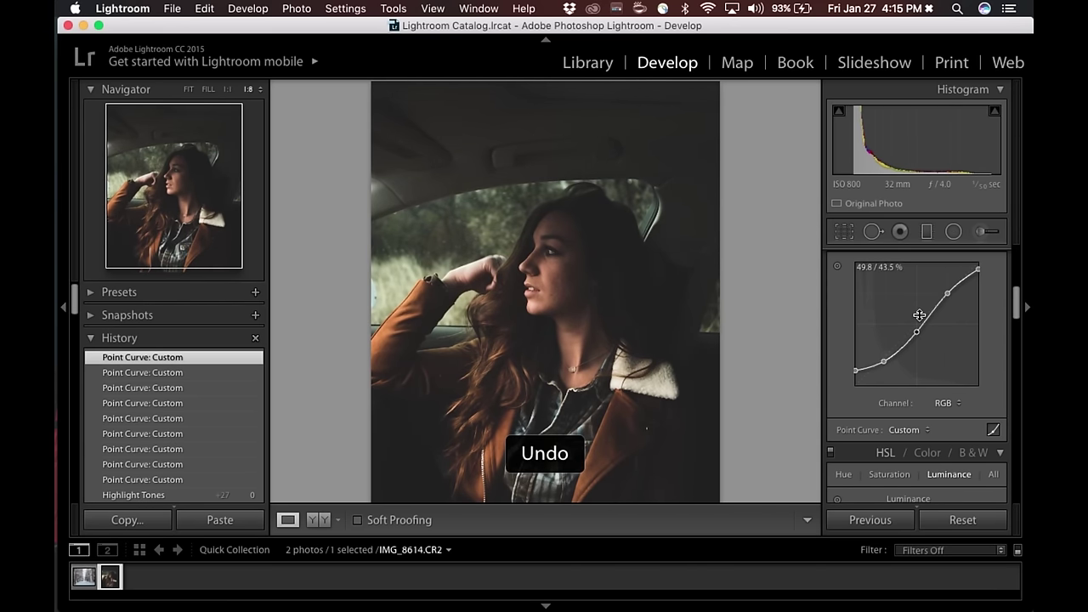
pyautogui.press('super+z')
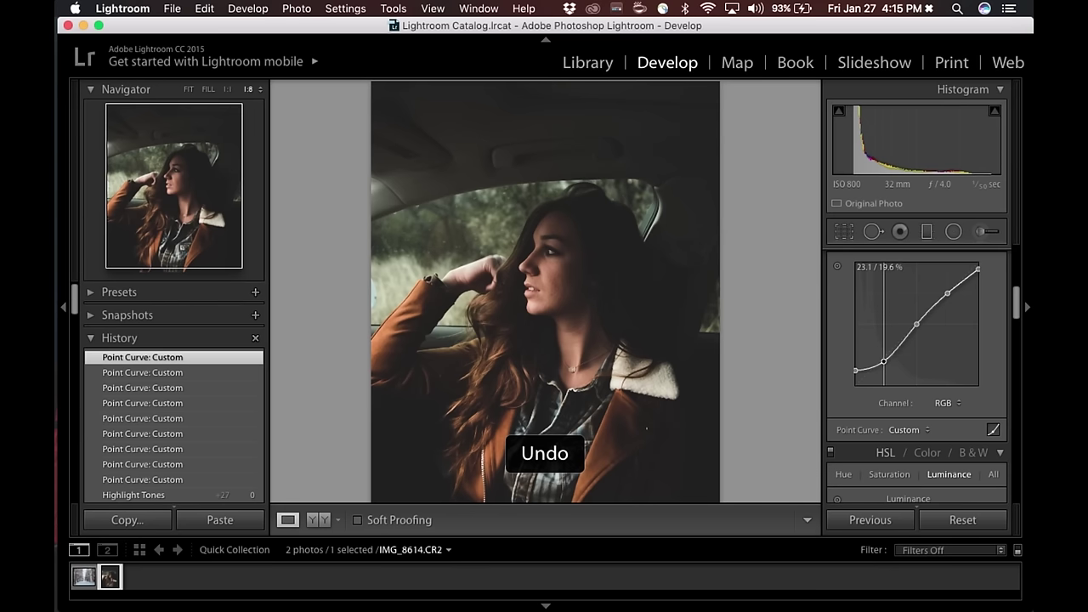
# Compare the HSL and Color layouts of the color adjustment controls
pyautogui.scroll(-3, 972, 369)
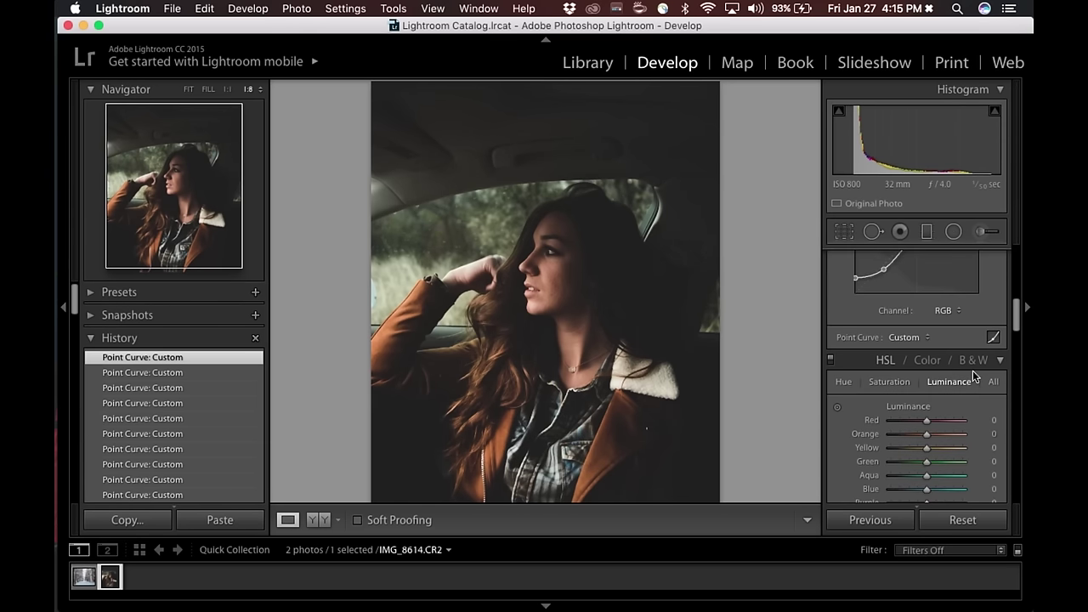
pyautogui.scroll(-2, 969, 416)
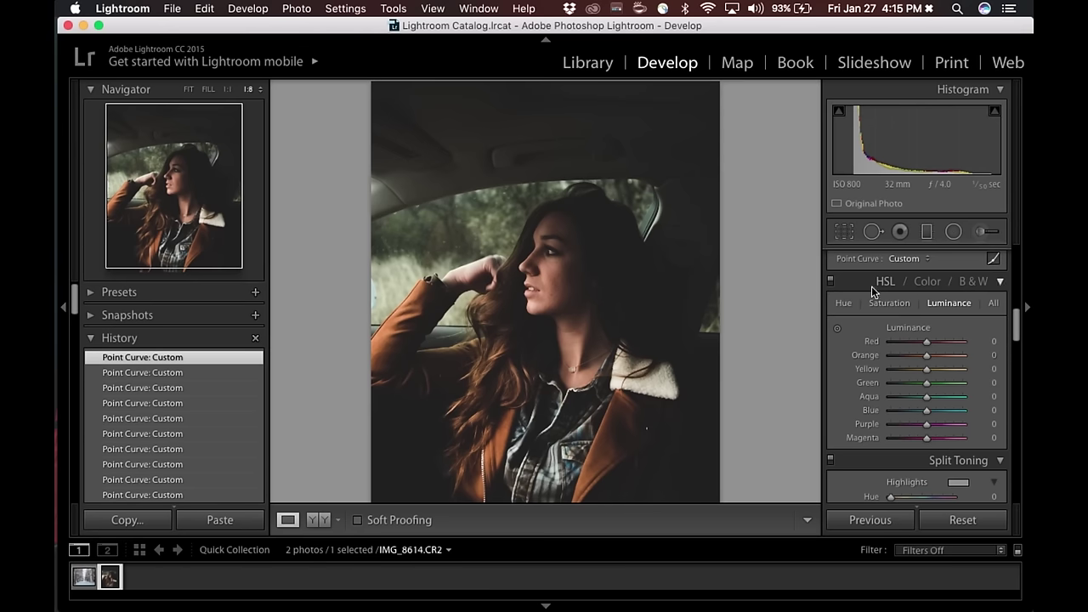
pyautogui.click(999, 281)
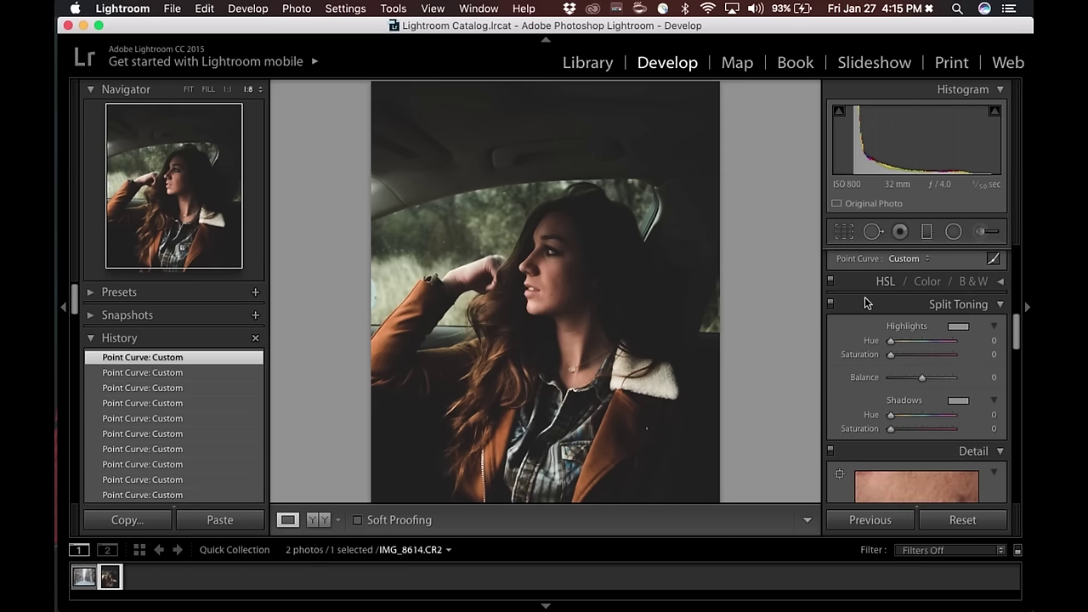
pyautogui.click(999, 281)
pyautogui.click(927, 282)
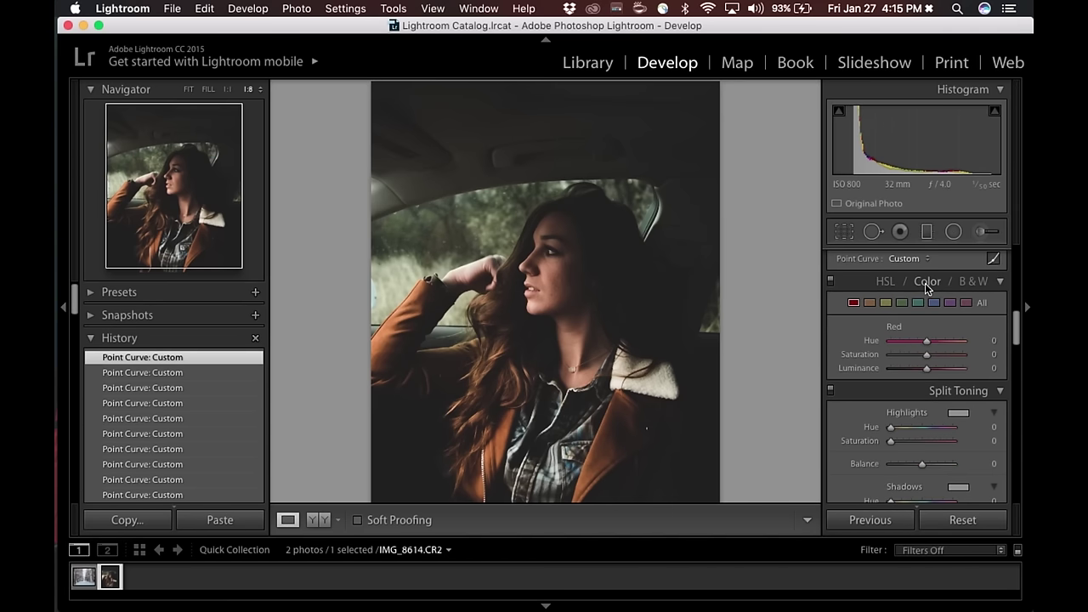
pyautogui.click(886, 282)
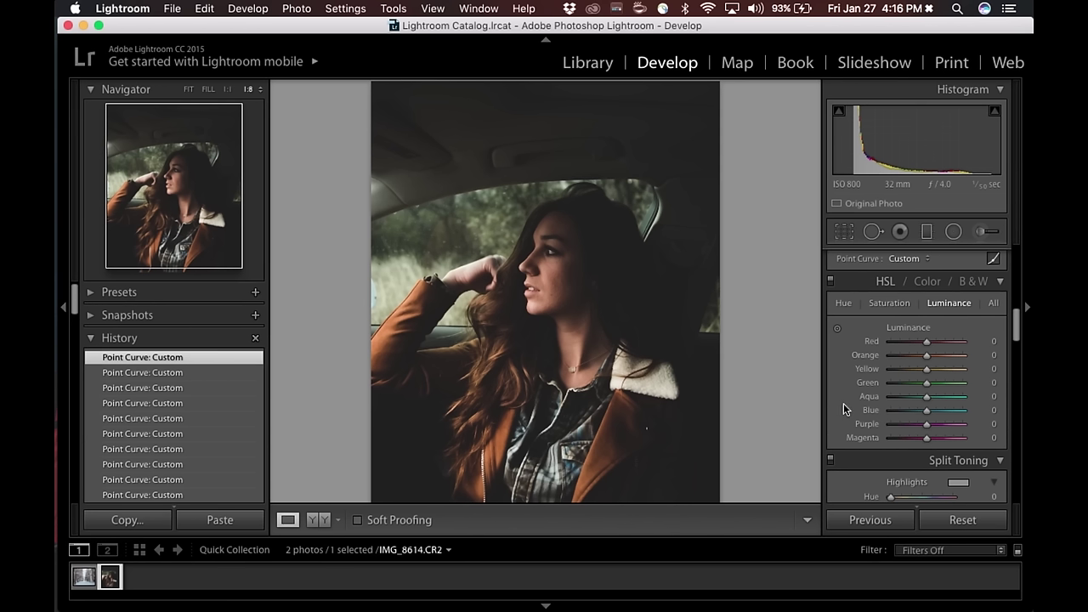
# Show the HSL saturation controls, try red saturation at -3 and reset it to 0
pyautogui.click(890, 304)
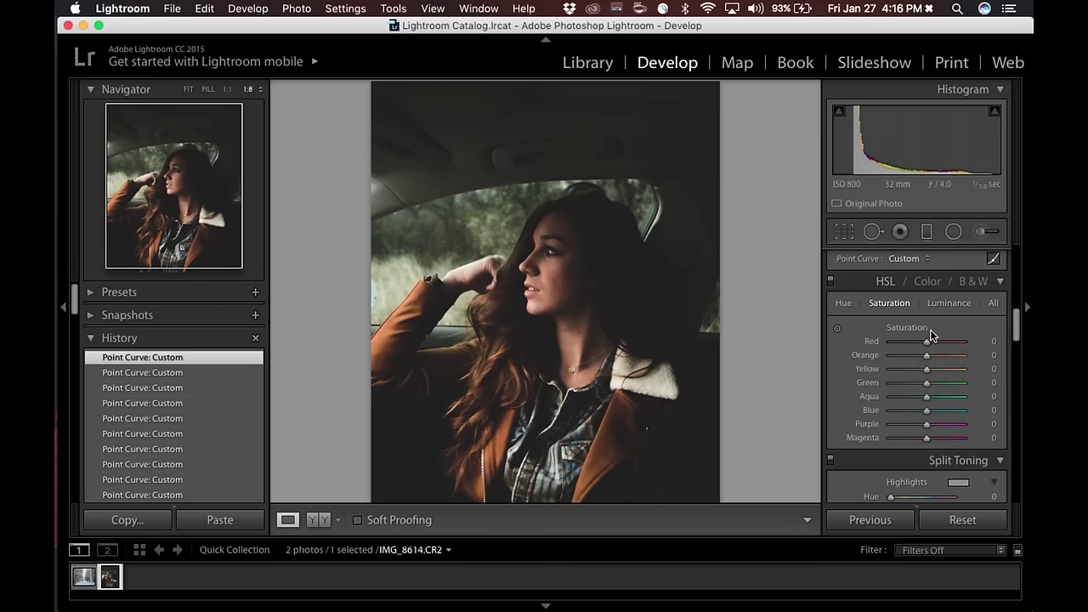
pyautogui.moveTo(929, 343)
pyautogui.mouseDown()
pyautogui.moveTo(904, 336)
pyautogui.moveTo(941, 348)
pyautogui.moveTo(875, 333)
pyautogui.moveTo(927, 347)
pyautogui.mouseUp()
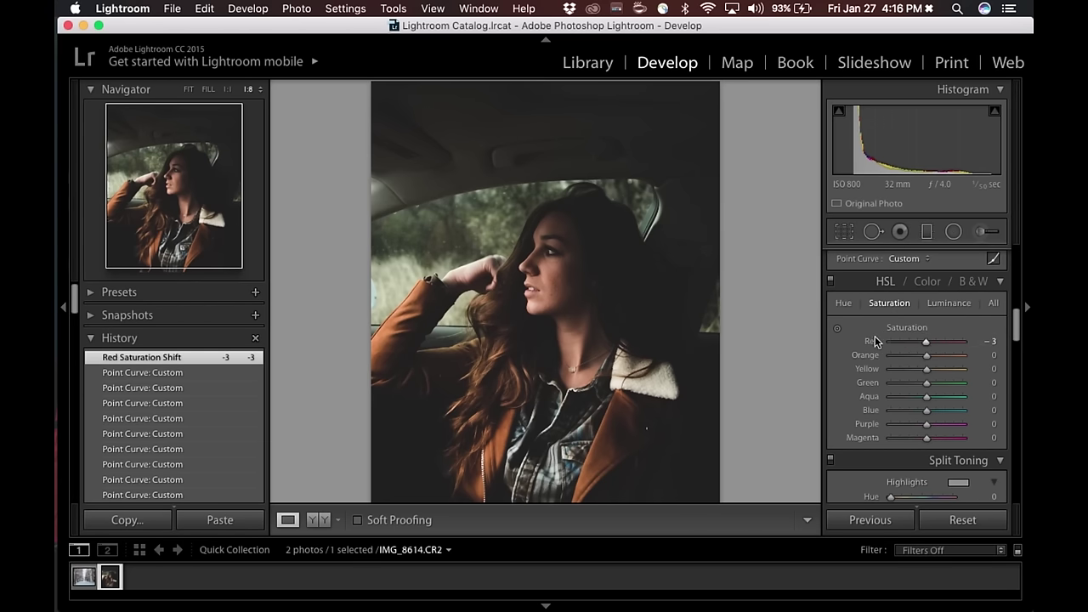
pyautogui.doubleClick(872, 342)
# Desaturate the skin tones with the targeted saturation adjustment on the woman's face, setting orange to -74 and red to -2
pyautogui.click(837, 331)
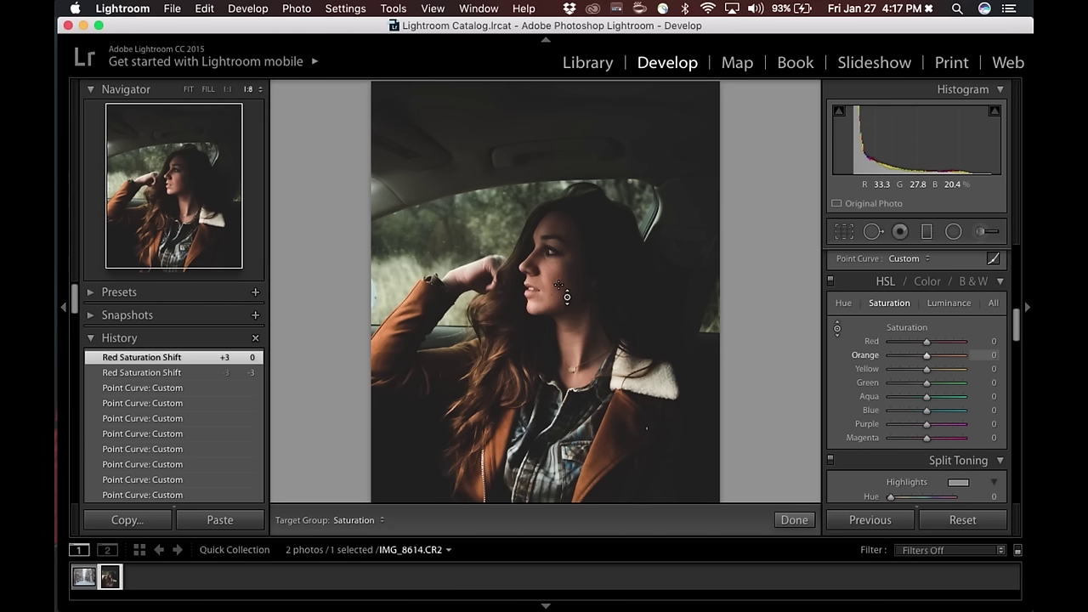
pyautogui.moveTo(567, 296); pyautogui.dragTo(64, 300)
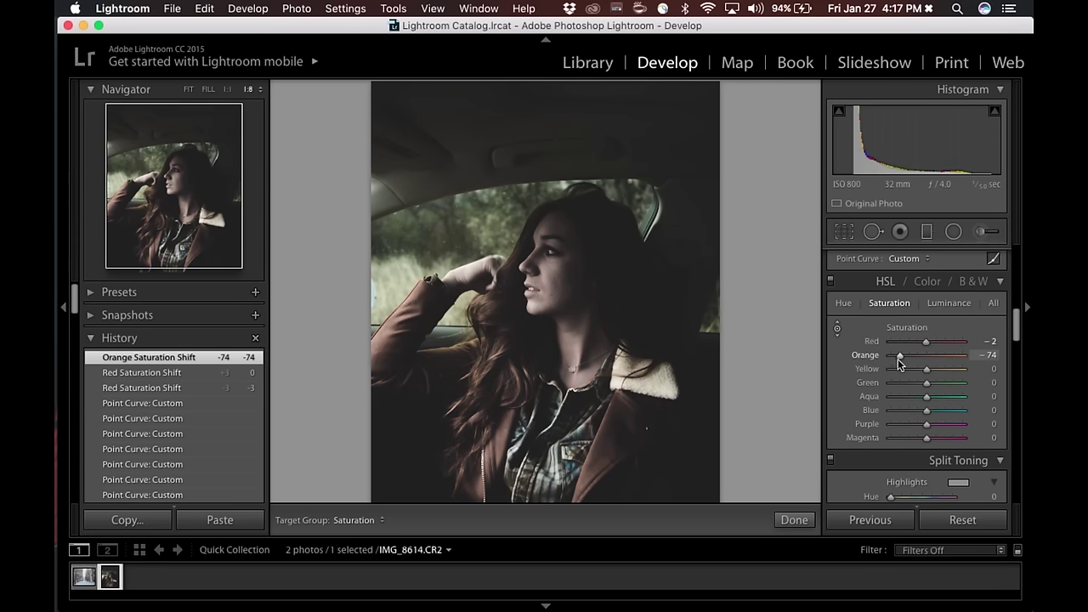
# Set the HSL saturation to orange -6, yellow -55, green -48, aqua -35 and blue -14
pyautogui.moveTo(898, 355); pyautogui.dragTo(924, 363)
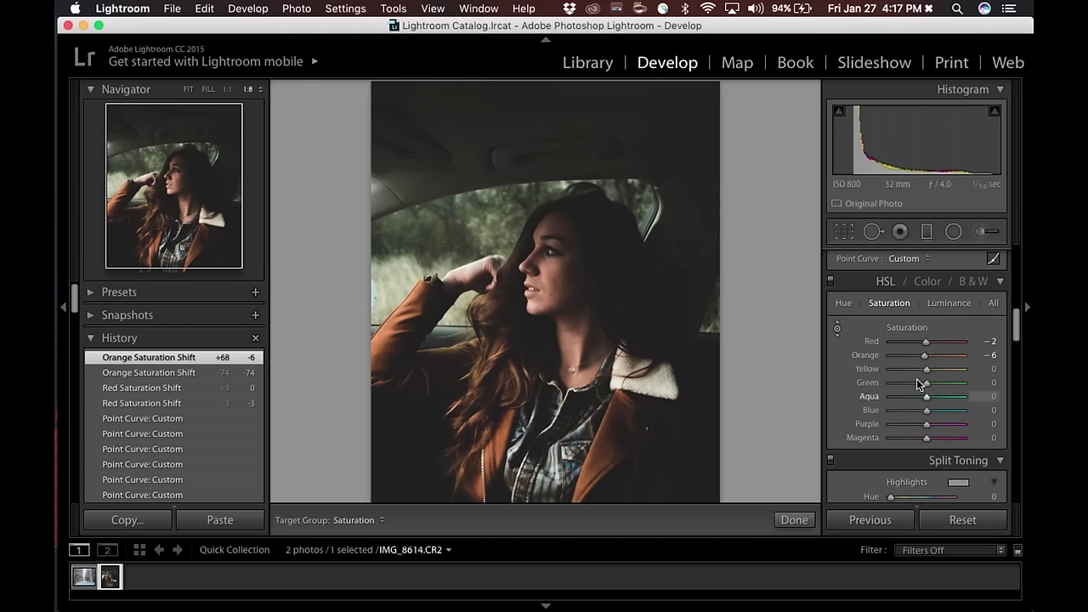
pyautogui.moveTo(926, 383); pyautogui.dragTo(912, 383)
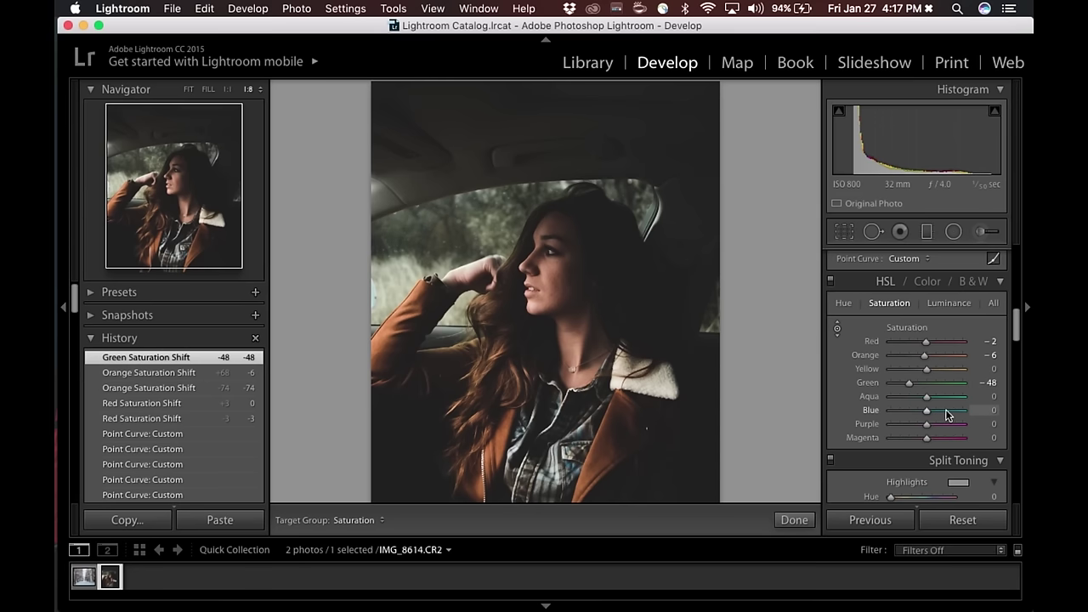
pyautogui.moveTo(927, 399)
pyautogui.mouseDown()
pyautogui.moveTo(912, 397)
pyautogui.moveTo(920, 413)
pyautogui.mouseUp()
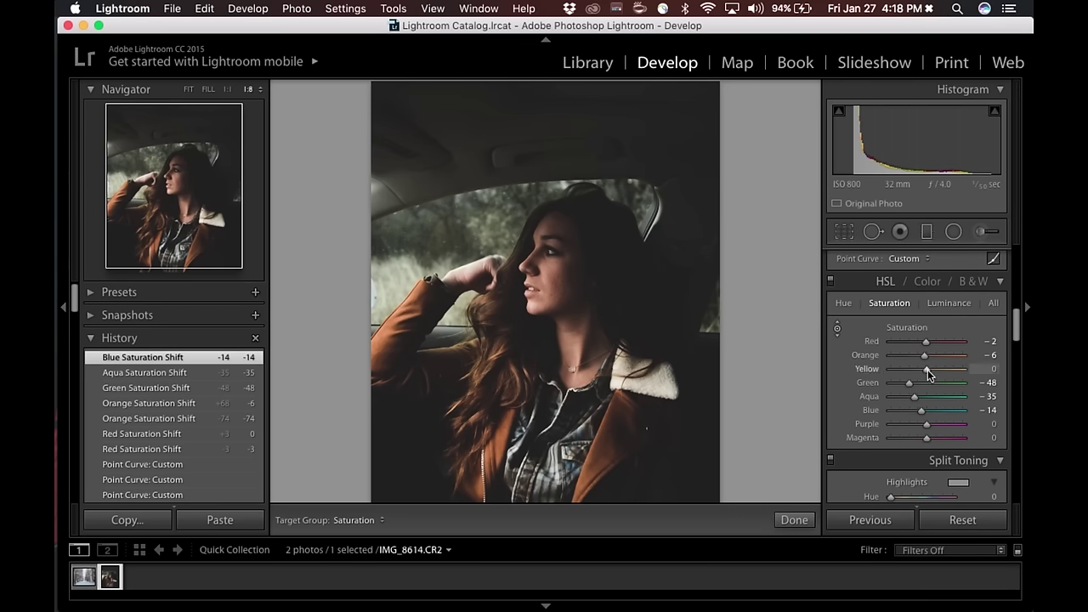
pyautogui.moveTo(927, 370)
pyautogui.mouseDown()
pyautogui.moveTo(887, 371)
pyautogui.moveTo(908, 377)
pyautogui.mouseUp()
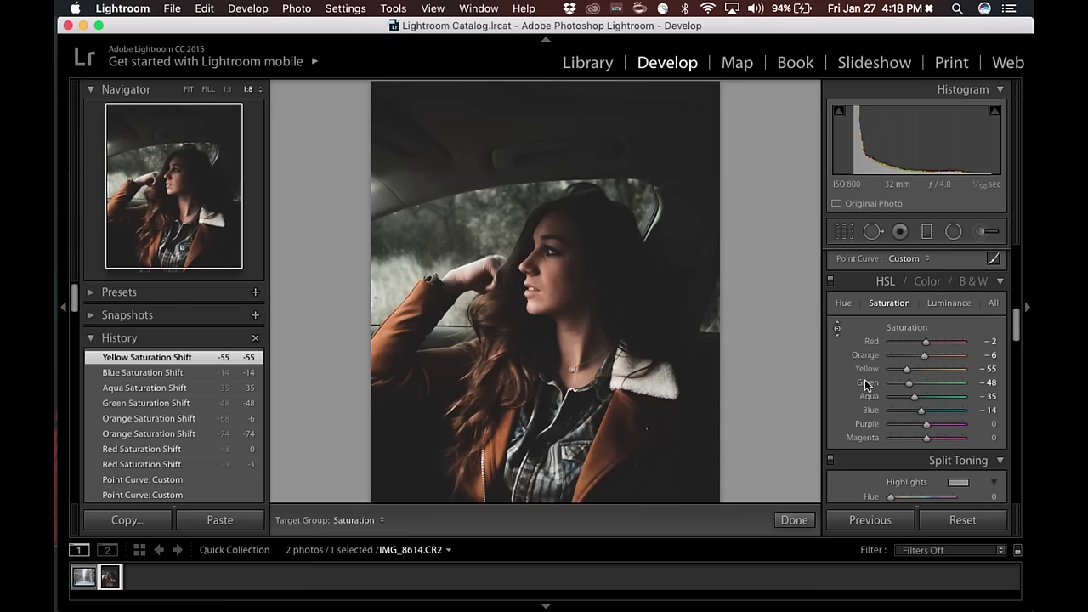
# Brighten the skin tones with HSL luminance shifts of +20 for orange and +35 for red
pyautogui.click(957, 298)
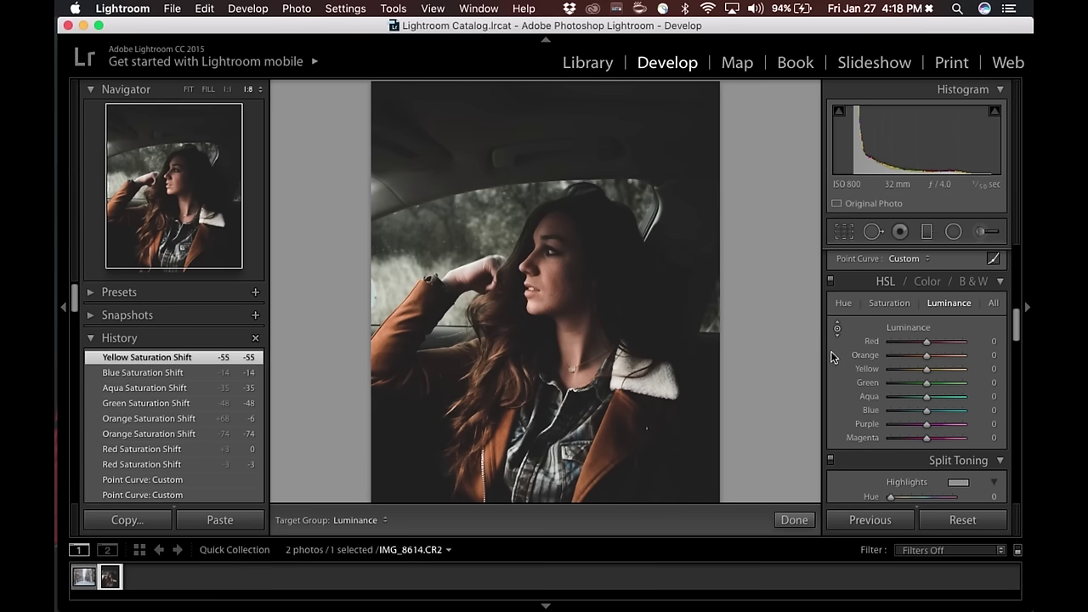
pyautogui.moveTo(928, 361)
pyautogui.mouseDown()
pyautogui.moveTo(903, 357)
pyautogui.moveTo(954, 357)
pyautogui.moveTo(924, 360)
pyautogui.moveTo(932, 365)
pyautogui.mouseUp()
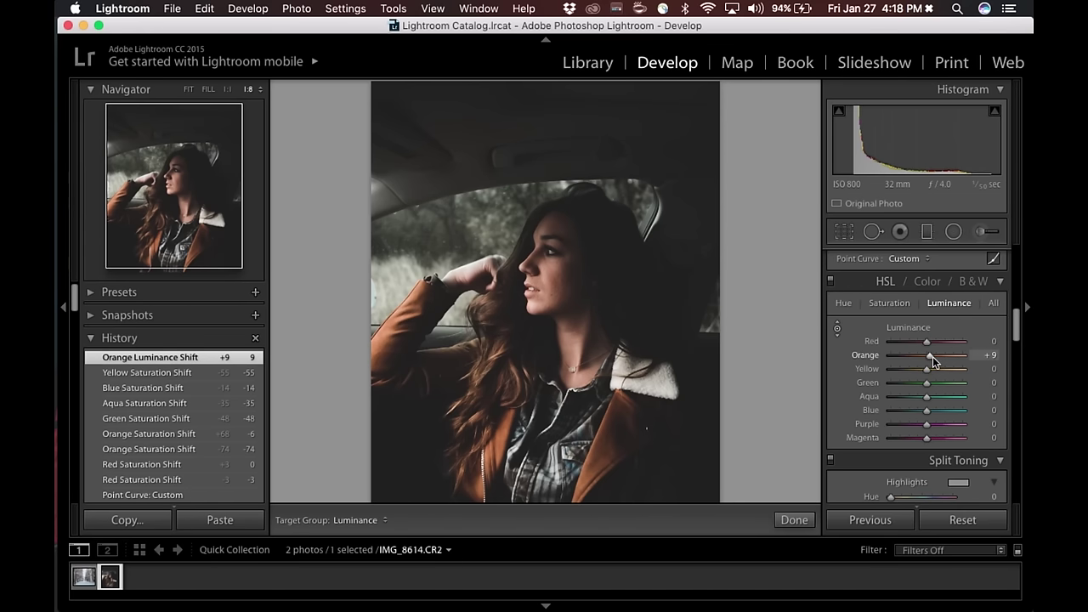
pyautogui.moveTo(930, 361); pyautogui.dragTo(936, 357)
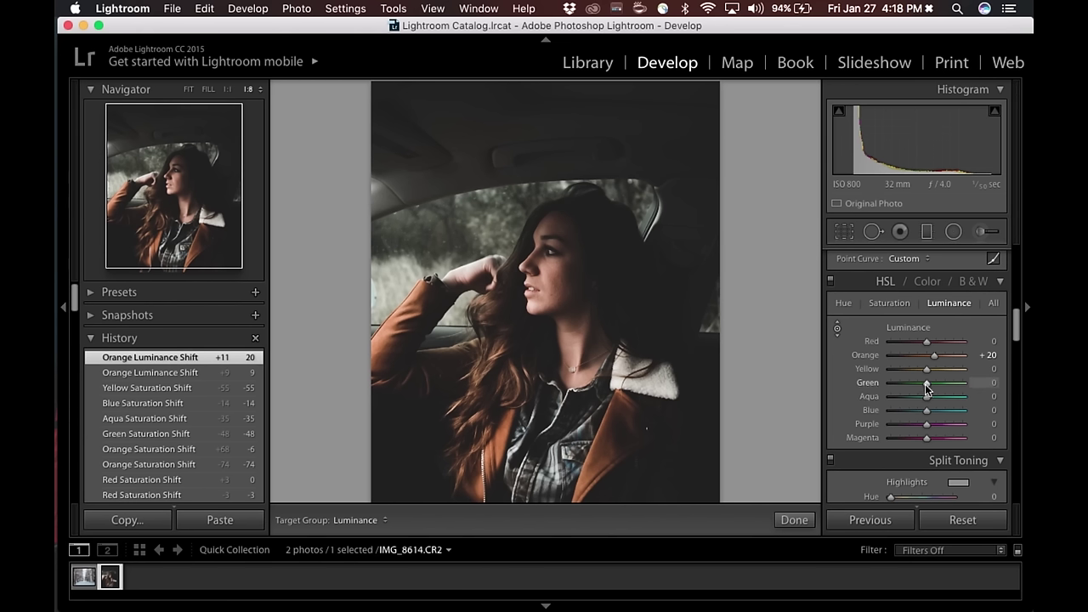
pyautogui.moveTo(926, 342); pyautogui.dragTo(939, 343)
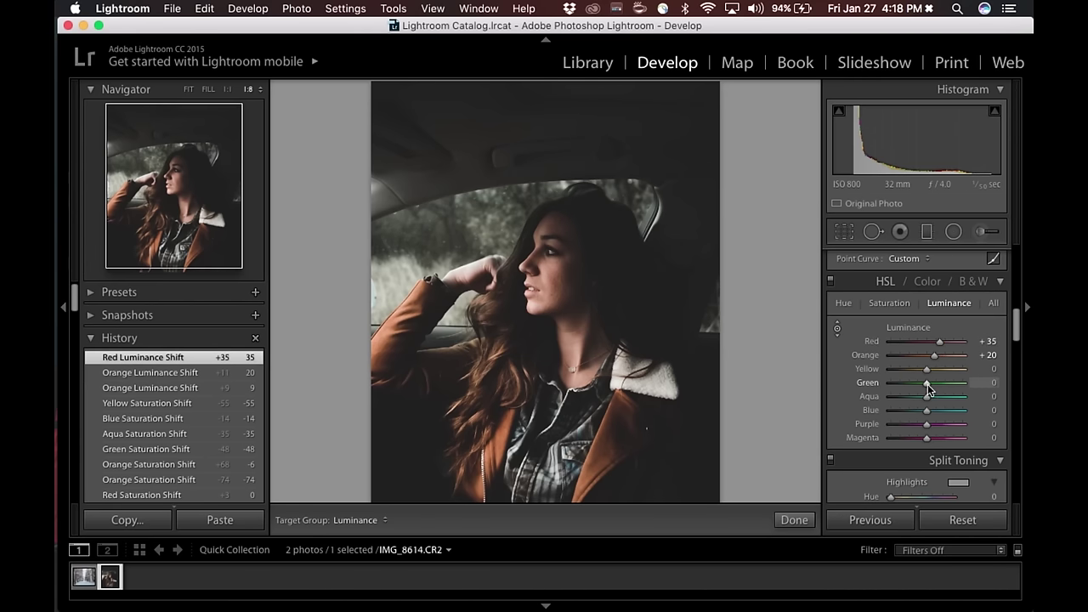
# Try a split-toning shadow tint with hue 49 and saturation 27
pyautogui.scroll(-4, 861, 390)
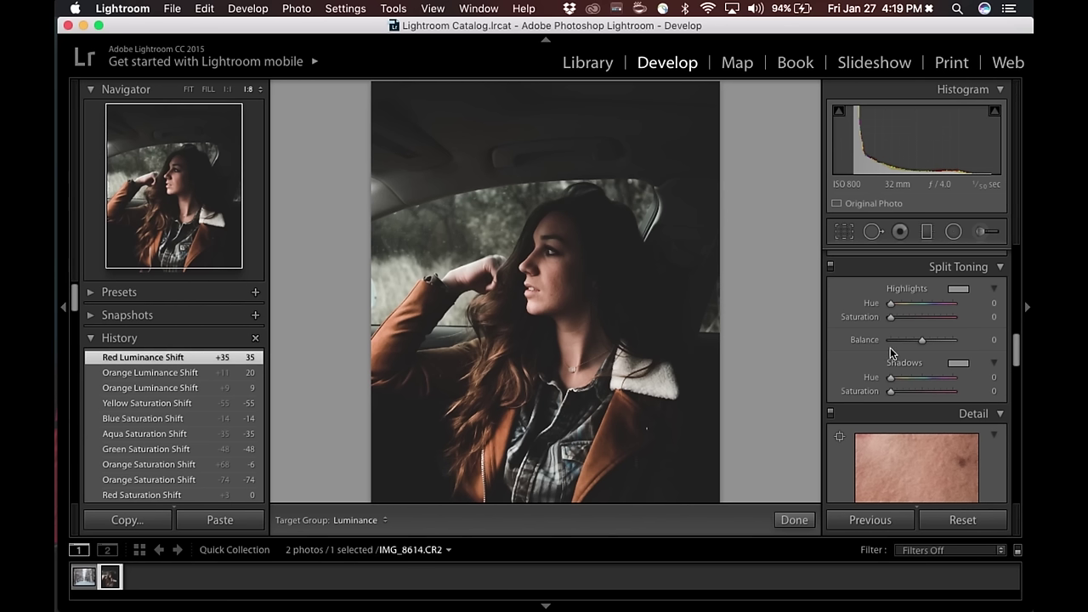
pyautogui.click(956, 363)
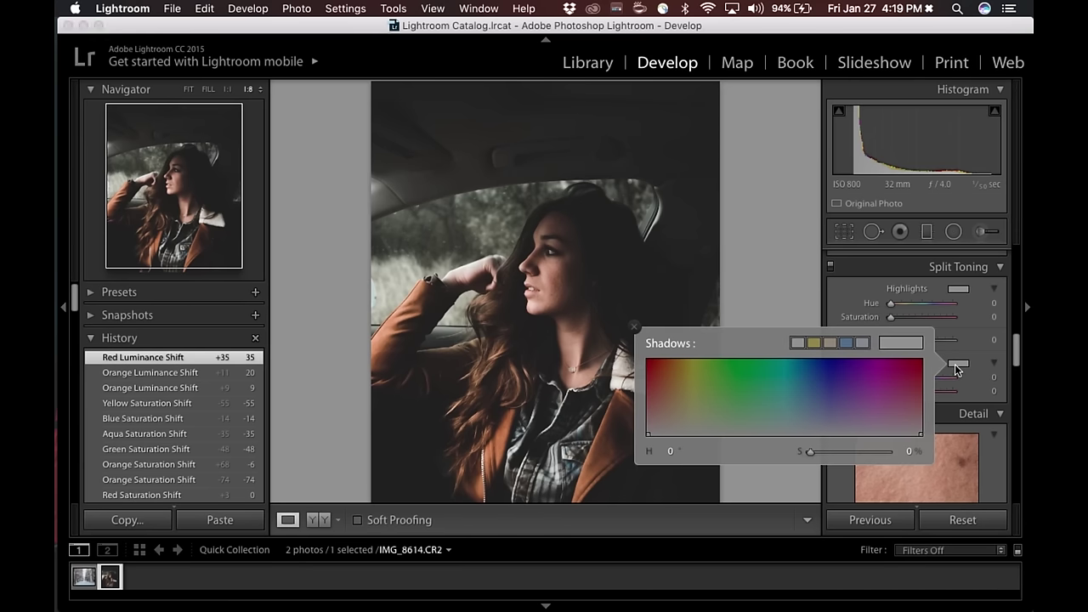
pyautogui.click(684, 414)
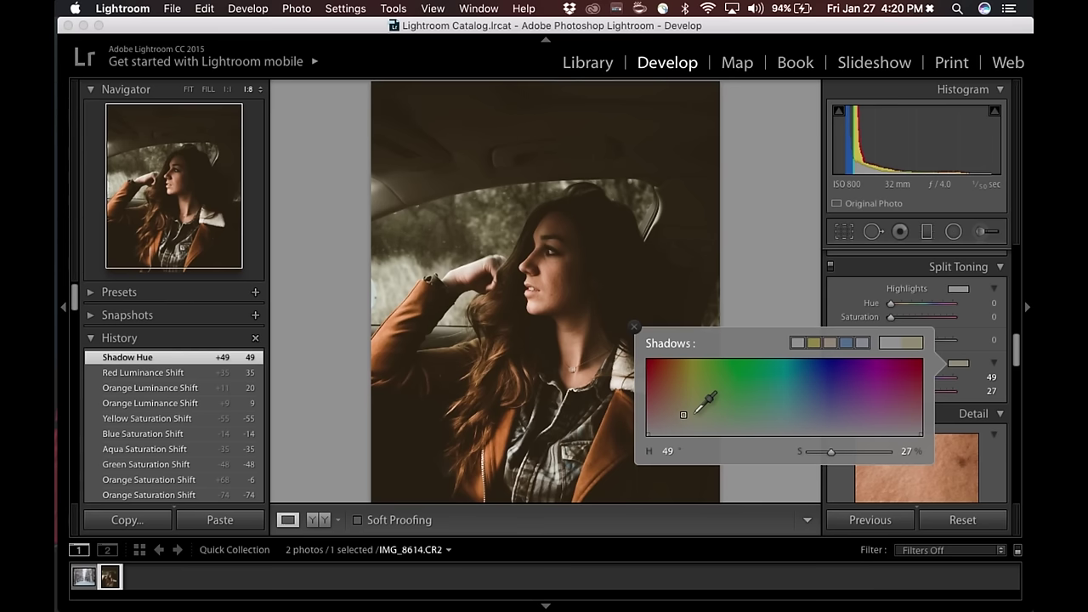
pyautogui.click(636, 326)
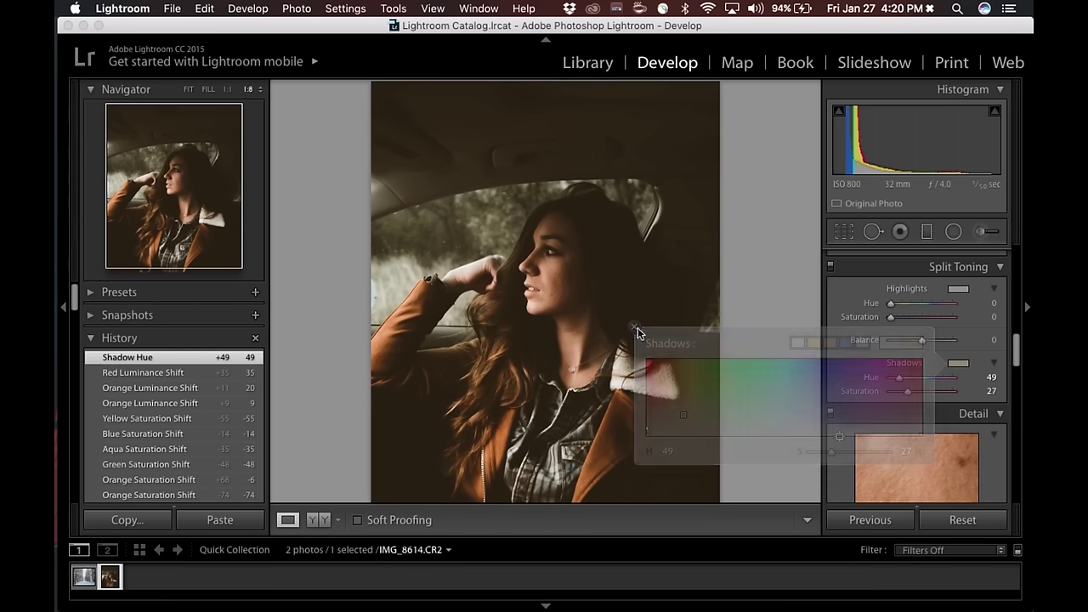
# Set the split-toning shadow tint to hue 44 and reduce its saturation to 6
pyautogui.click(958, 363)
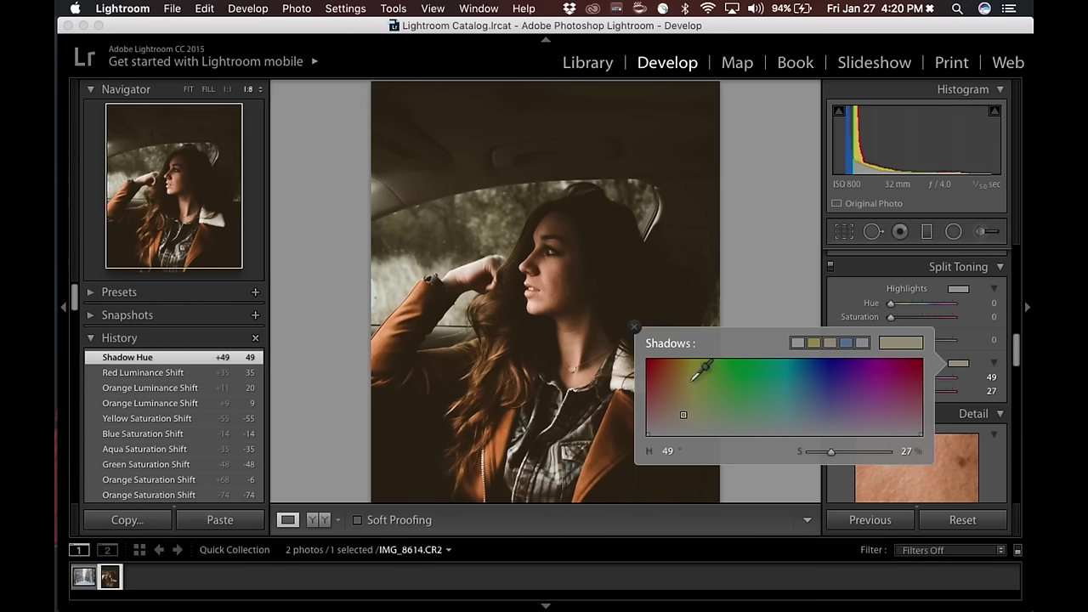
pyautogui.click(680, 380)
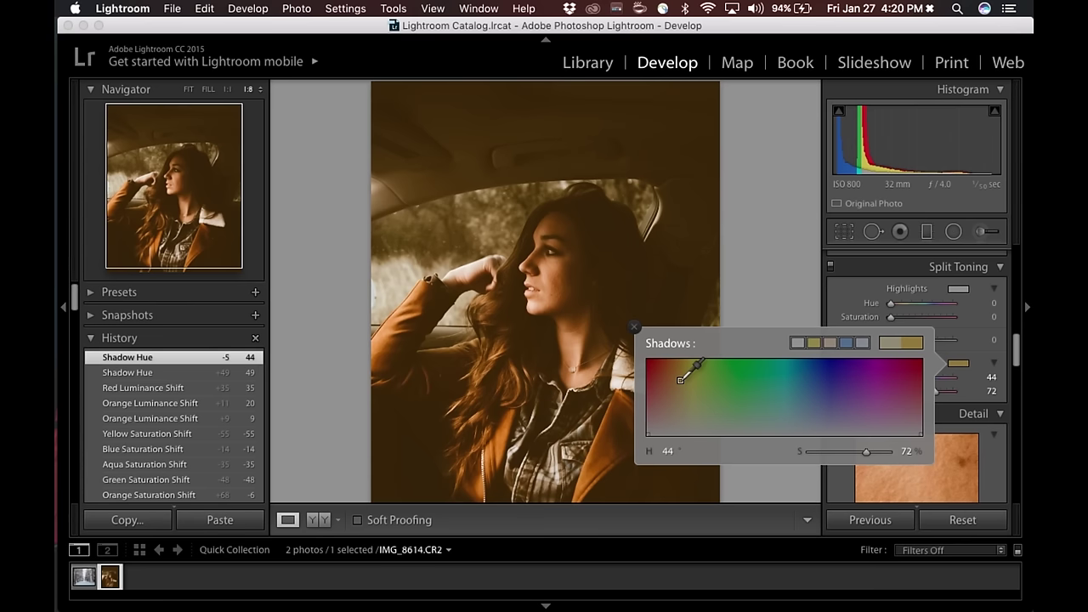
pyautogui.click(635, 328)
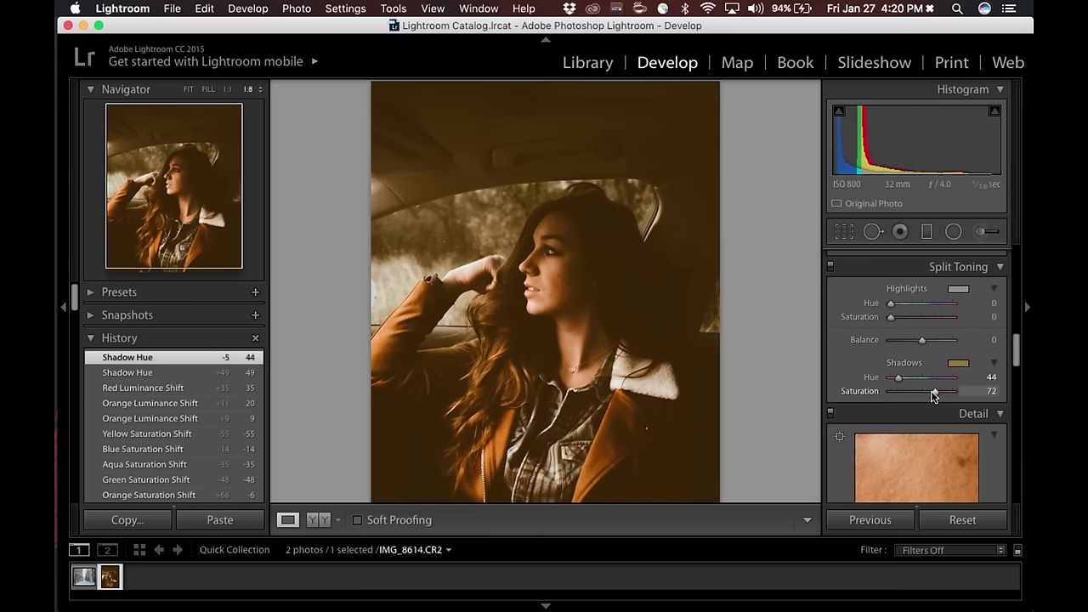
pyautogui.moveTo(935, 393); pyautogui.dragTo(894, 396)
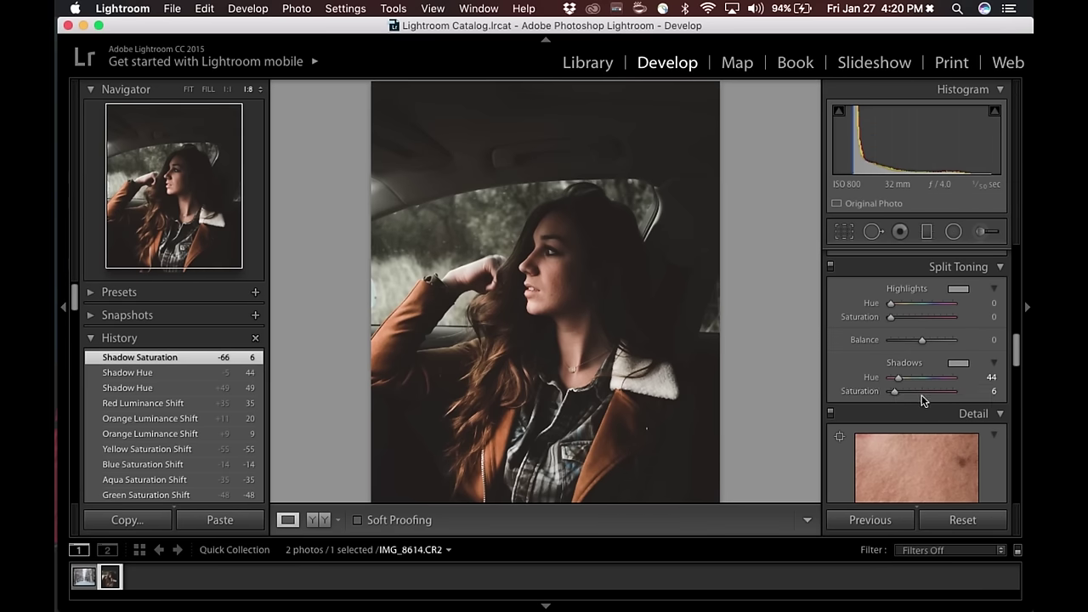
pyautogui.press('super+z')
pyautogui.click(894, 391)
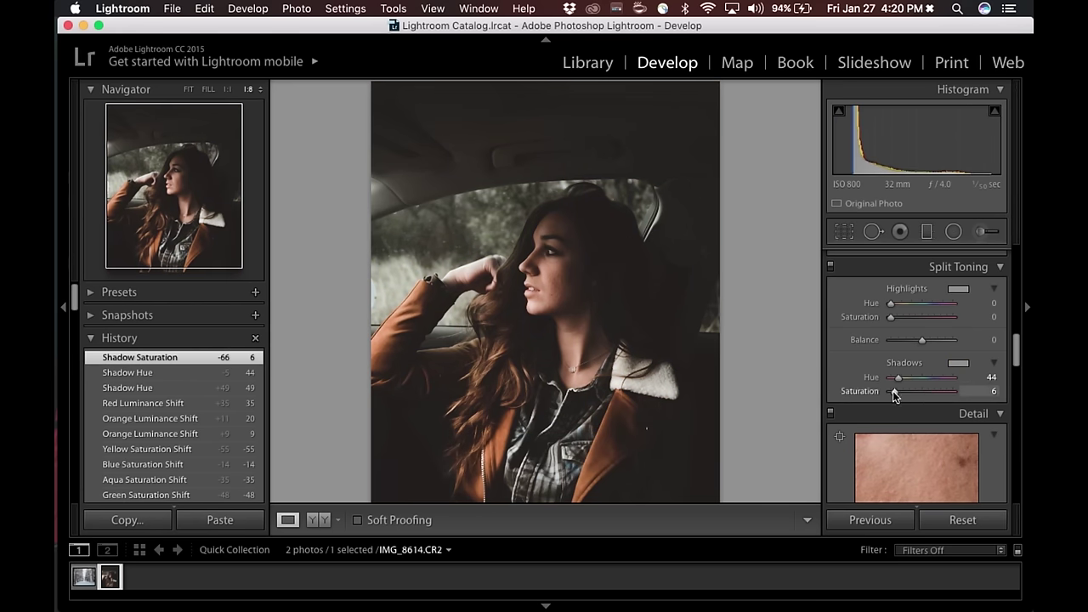
pyautogui.moveTo(893, 394)
pyautogui.mouseDown()
pyautogui.moveTo(878, 391)
pyautogui.moveTo(893, 398)
pyautogui.mouseUp()
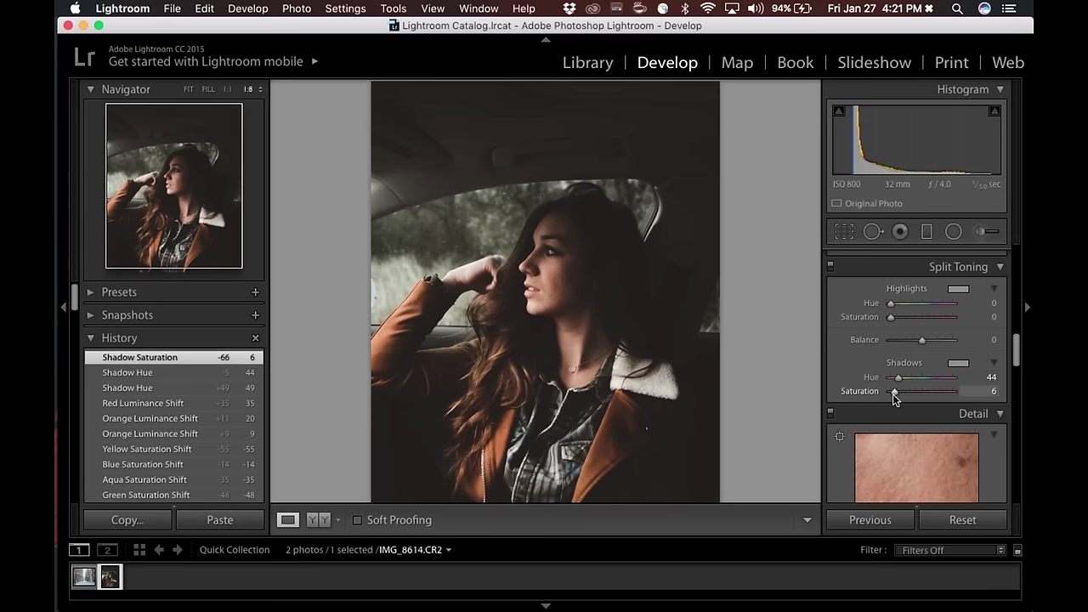
# Set the luminance noise reduction to 6
pyautogui.scroll(-5, 851, 332)
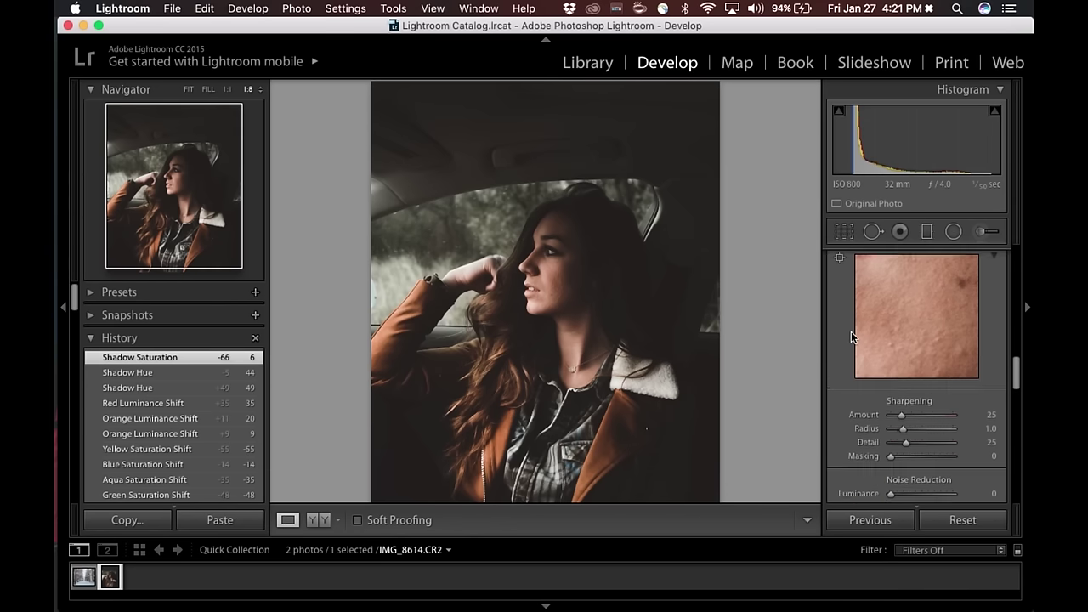
pyautogui.scroll(-2, 850, 331)
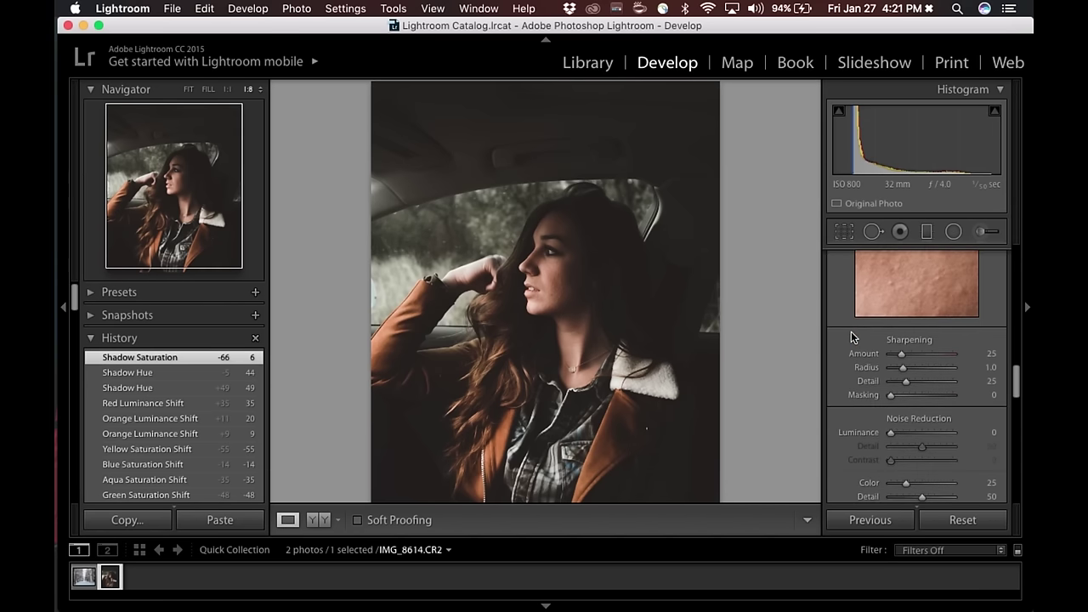
pyautogui.scroll(-3, 851, 338)
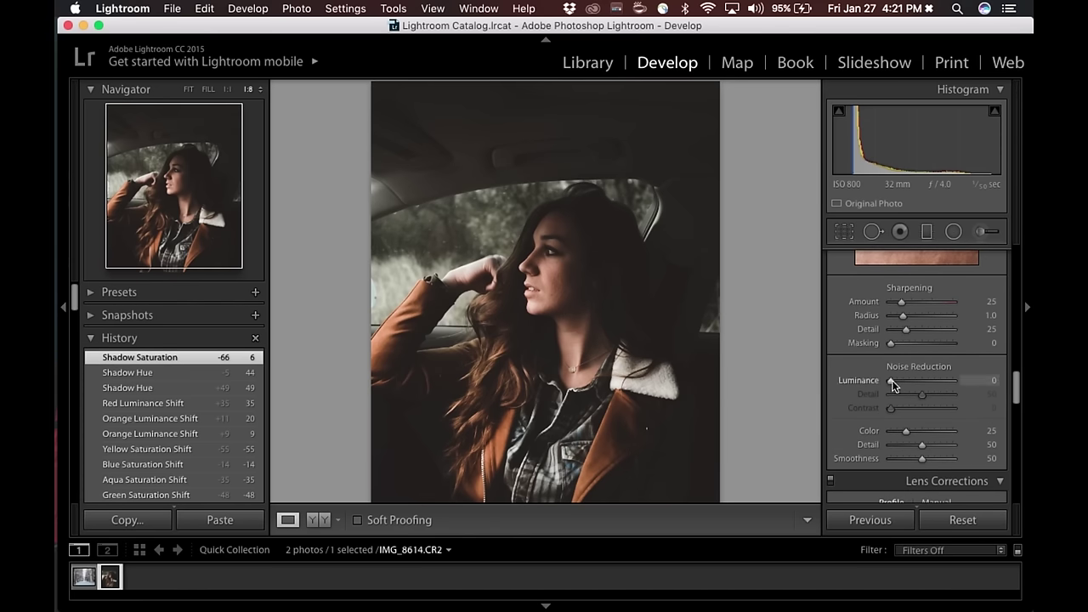
pyautogui.moveTo(892, 380); pyautogui.dragTo(895, 380)
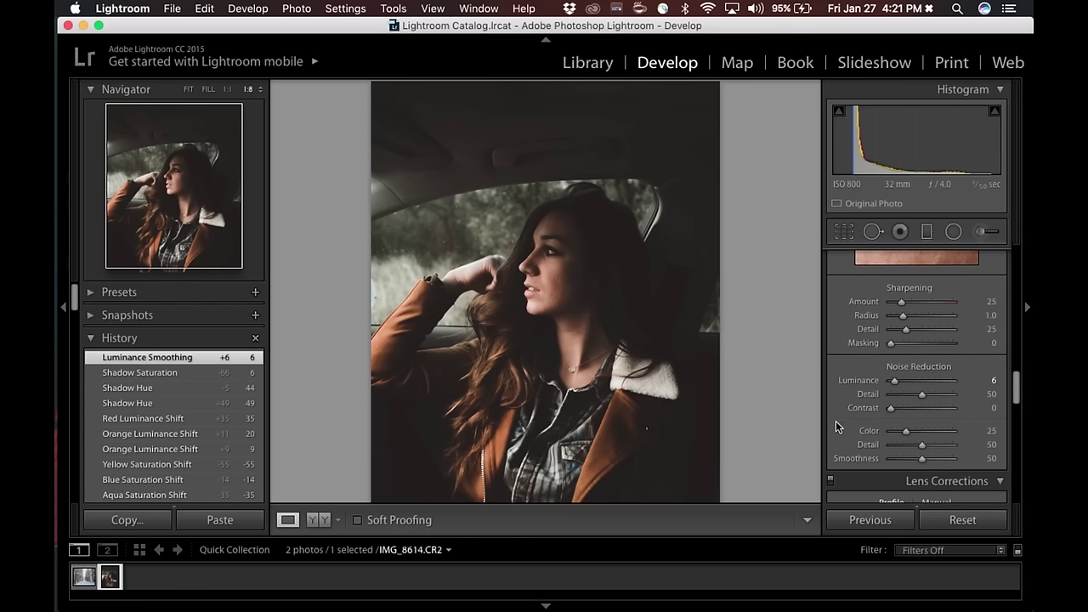
# Add a subtle post-crop vignette with an amount of -5, keeping the Highlight Priority style
pyautogui.scroll(-10, 835, 420)
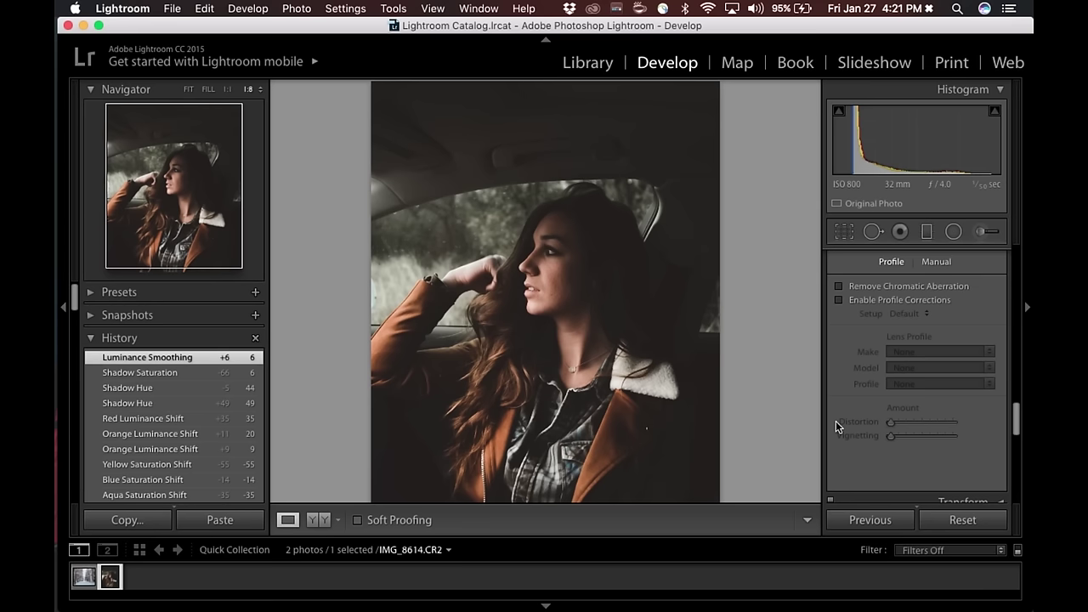
pyautogui.scroll(-4, 835, 420)
pyautogui.scroll(3, 835, 421)
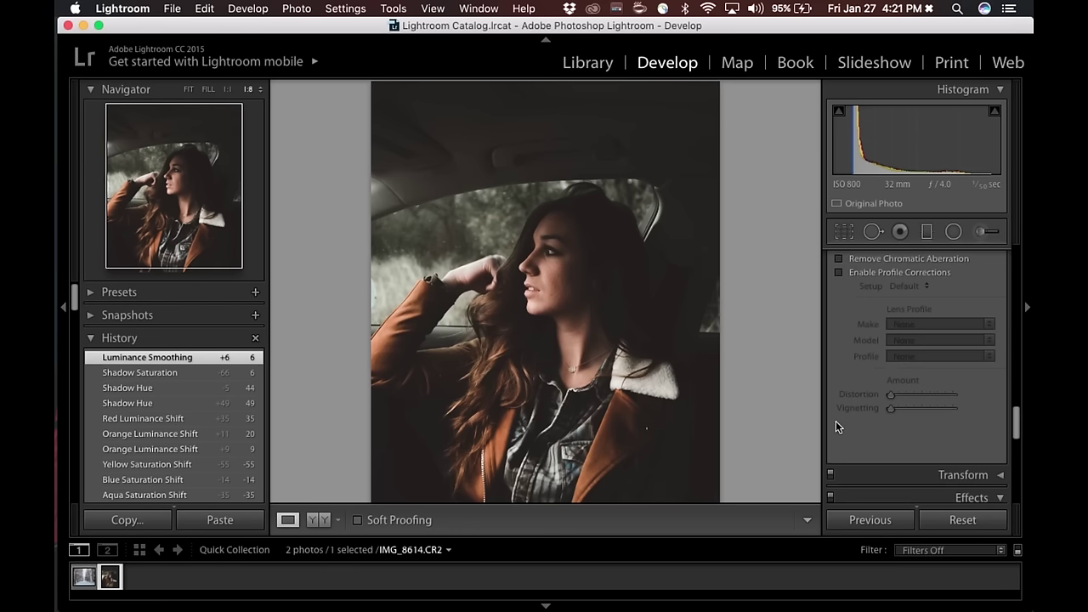
pyautogui.scroll(-5, 835, 420)
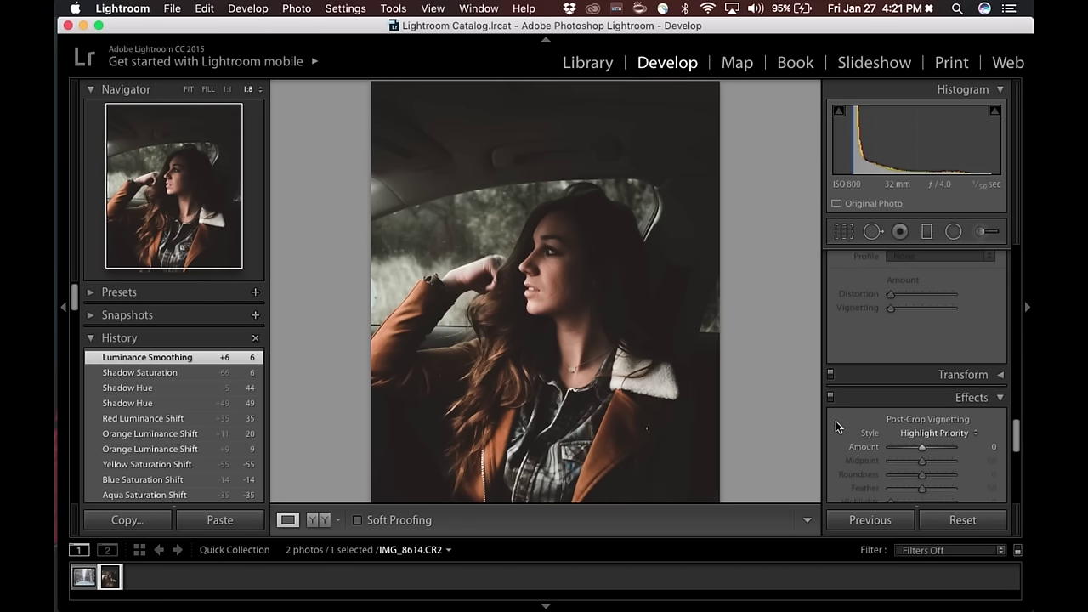
pyautogui.scroll(-3, 836, 421)
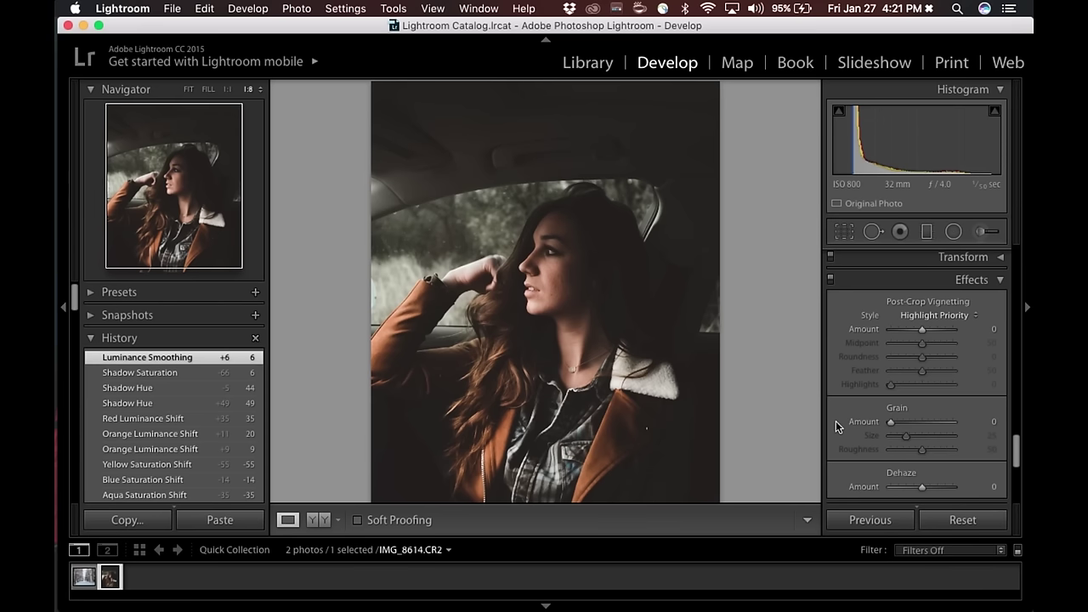
pyautogui.click(987, 329)
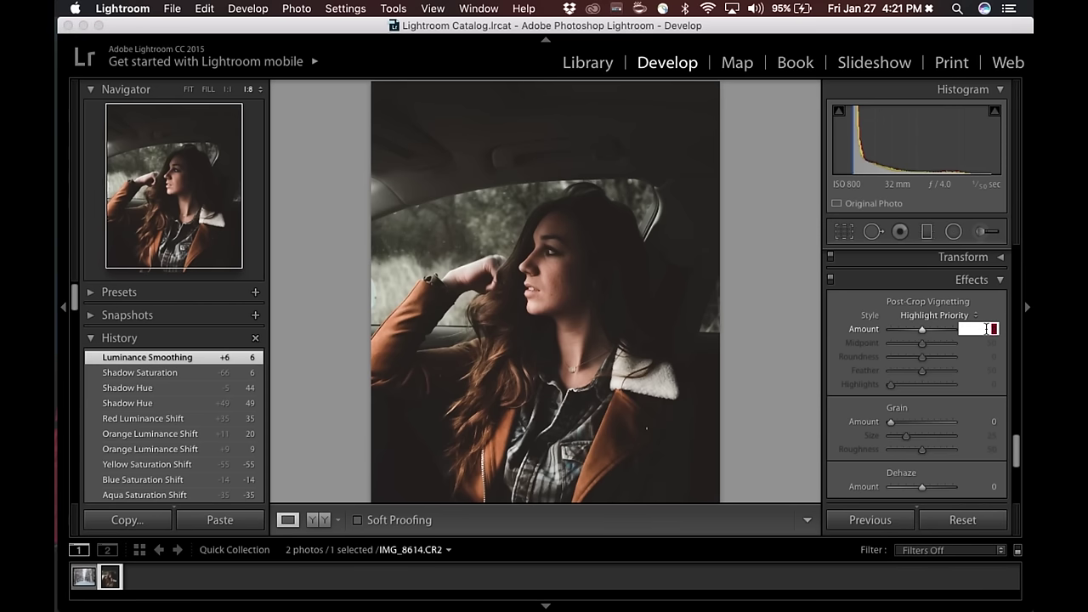
pyautogui.write('-5')
pyautogui.press('Return')
# Look over the grain, dehaze and camera calibration settings and return to the basic adjustments
pyautogui.scroll(-1, 973, 415)
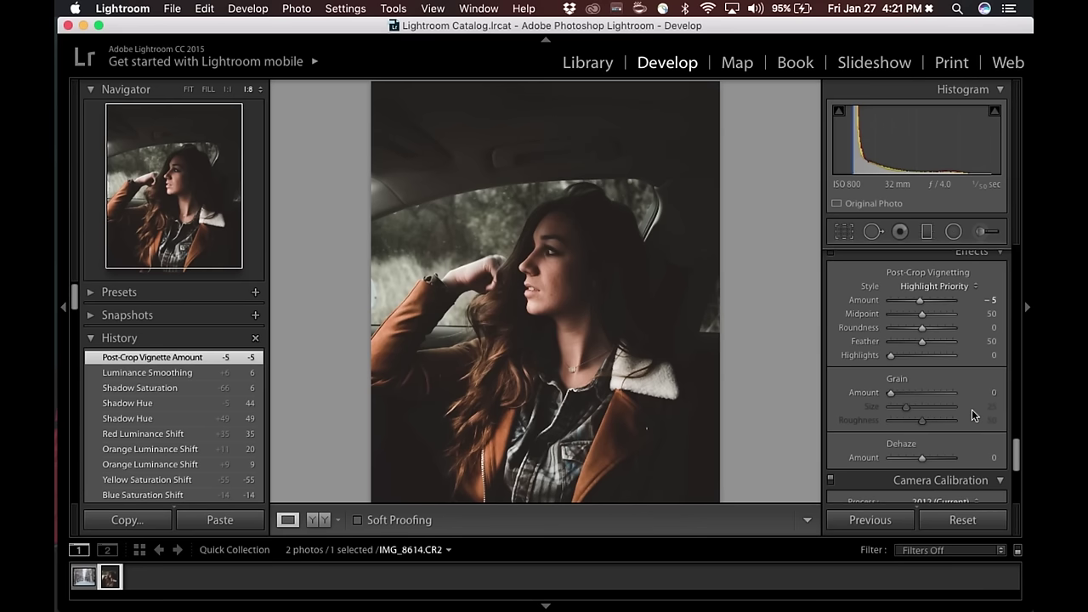
pyautogui.scroll(-5, 974, 415)
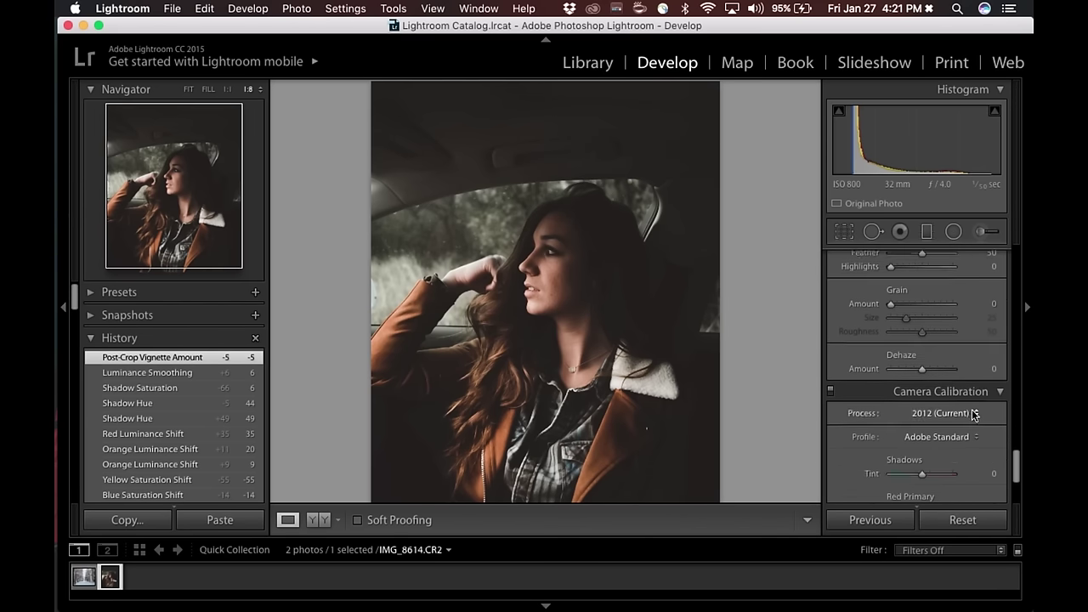
pyautogui.scroll(-2, 972, 412)
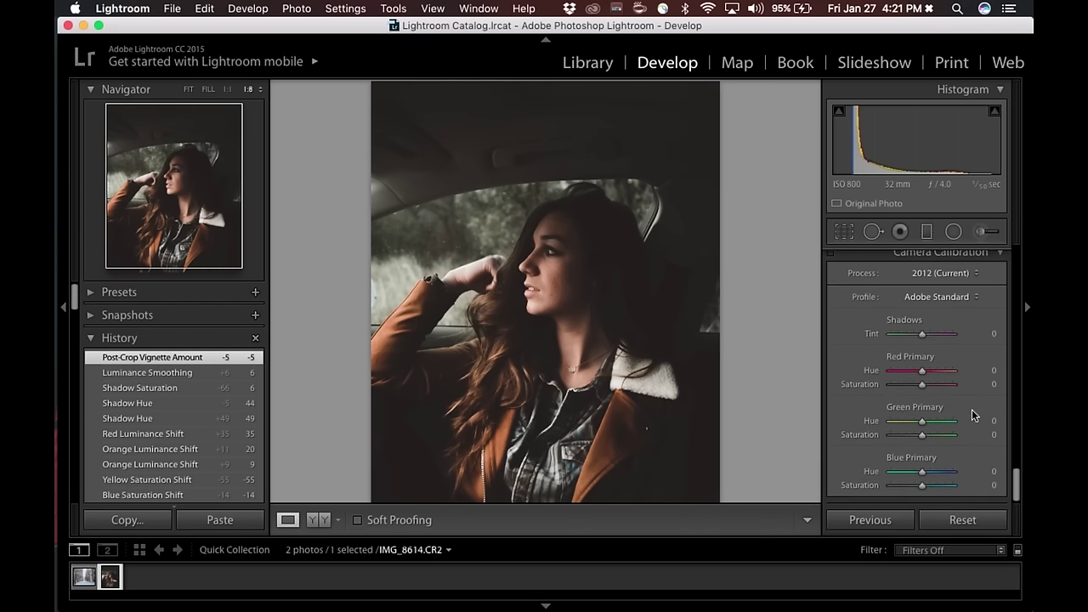
pyautogui.scroll(15, 973, 414)
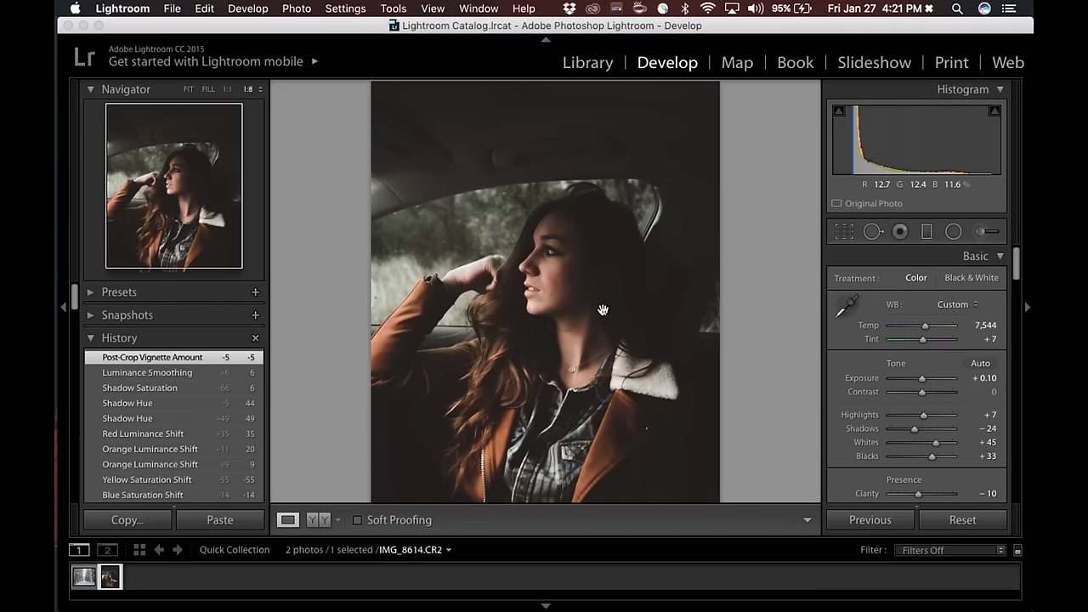
# Zoom in to 1:1 on the woman's cheek to examine the skin for blemishes
pyautogui.click(572, 281)
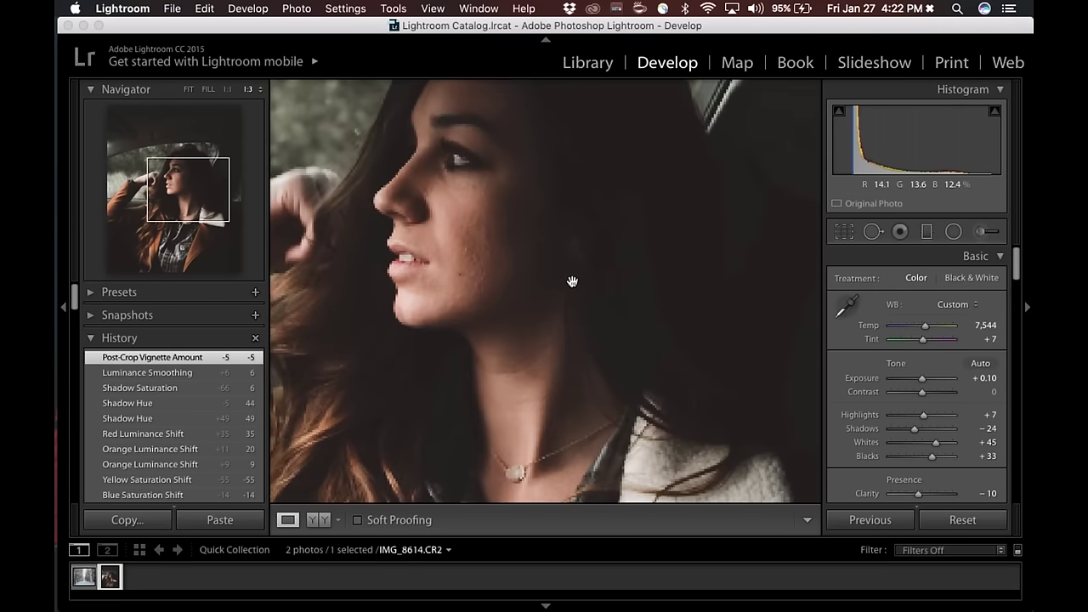
pyautogui.moveTo(545, 270); pyautogui.dragTo(626, 345)
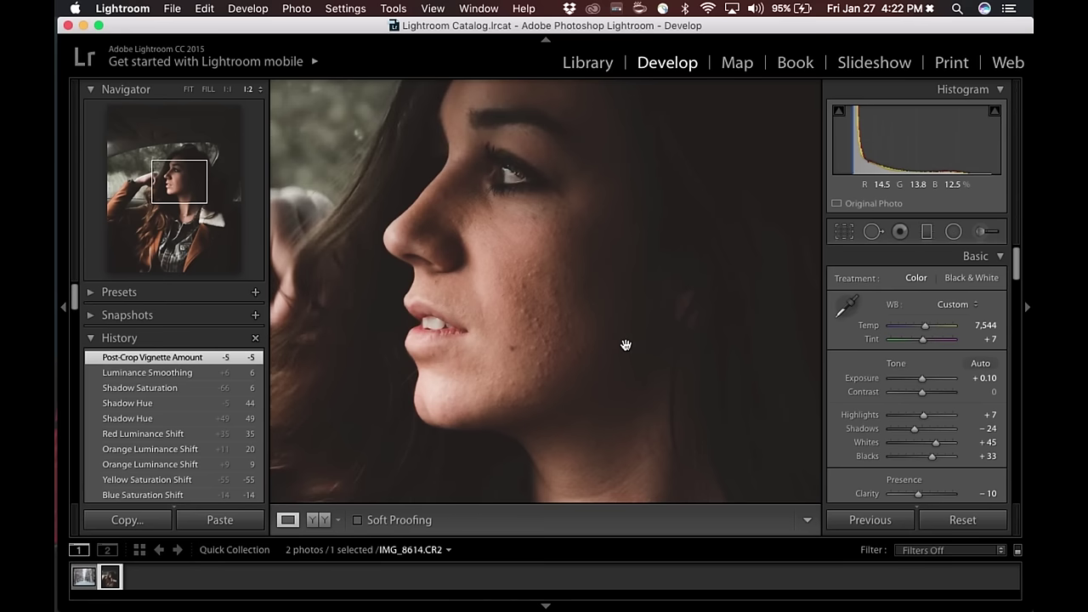
pyautogui.moveTo(624, 275); pyautogui.dragTo(655, 316)
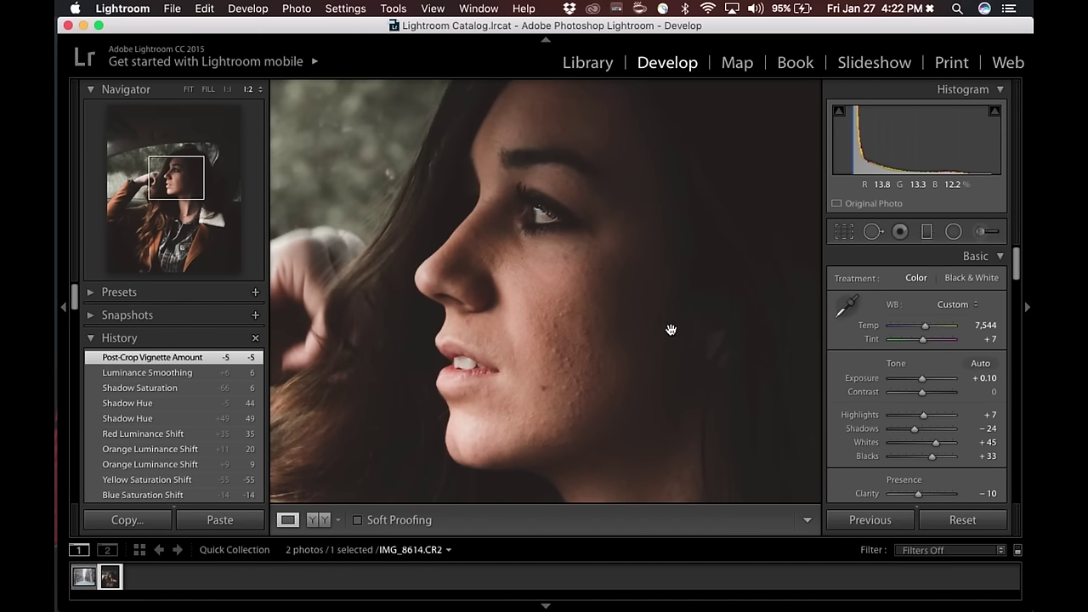
pyautogui.press('super+equal')
pyautogui.moveTo(671, 330); pyautogui.dragTo(566, 213)
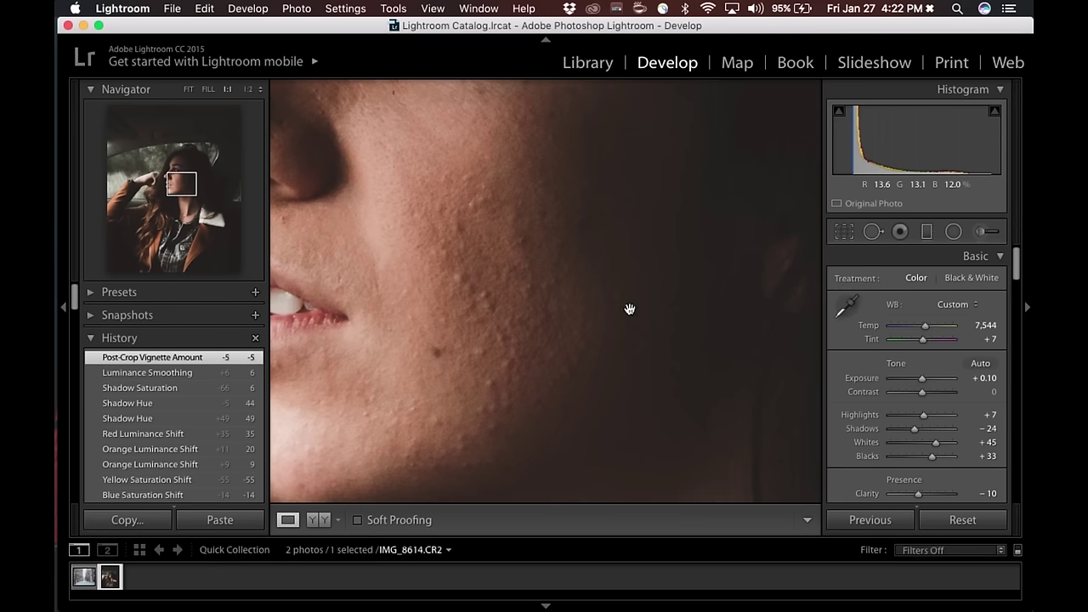
# Set the Spot Removal brush to Clone with size 27 and feather 32, and clone out the first blemish on the upper cheek
pyautogui.moveTo(592, 325); pyautogui.dragTo(629, 327)
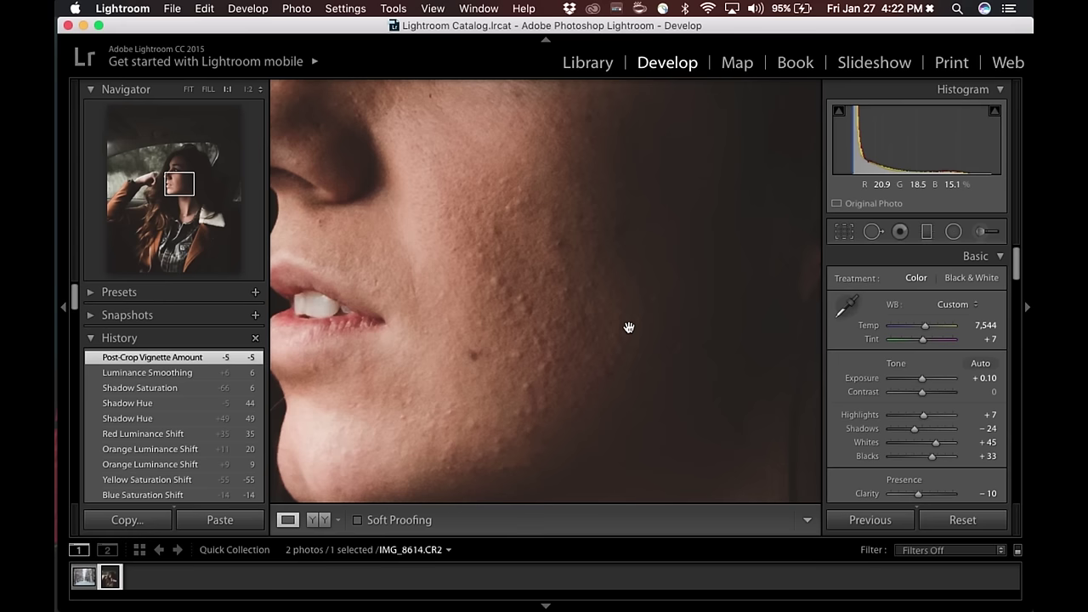
pyautogui.moveTo(592, 269); pyautogui.dragTo(558, 243)
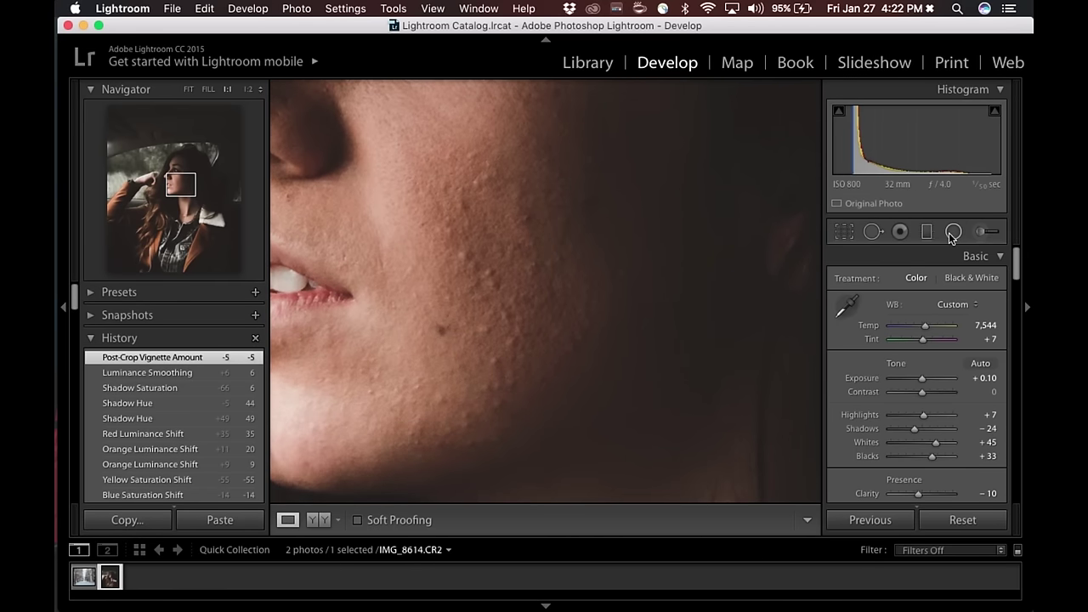
pyautogui.click(871, 232)
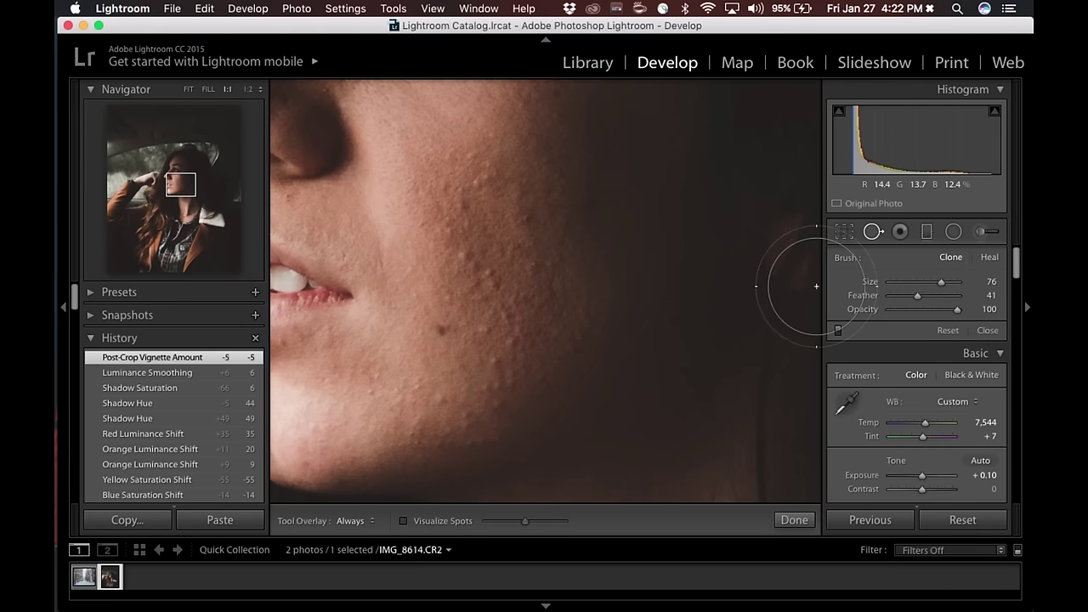
pyautogui.moveTo(942, 285)
pyautogui.mouseDown()
pyautogui.moveTo(898, 294)
pyautogui.moveTo(912, 296)
pyautogui.mouseUp()
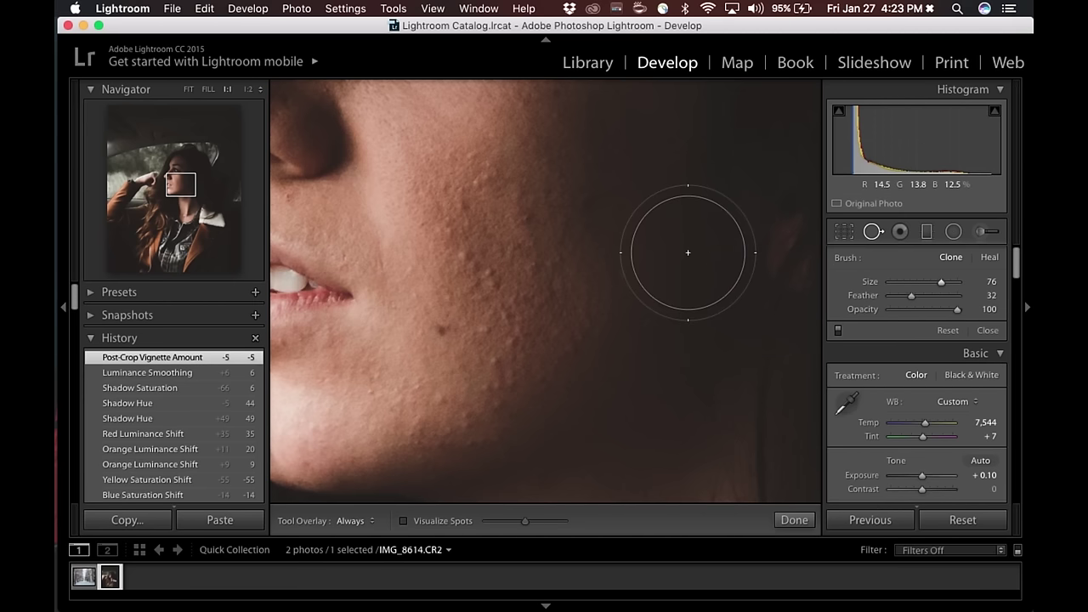
pyautogui.scroll(-5, 688, 252)
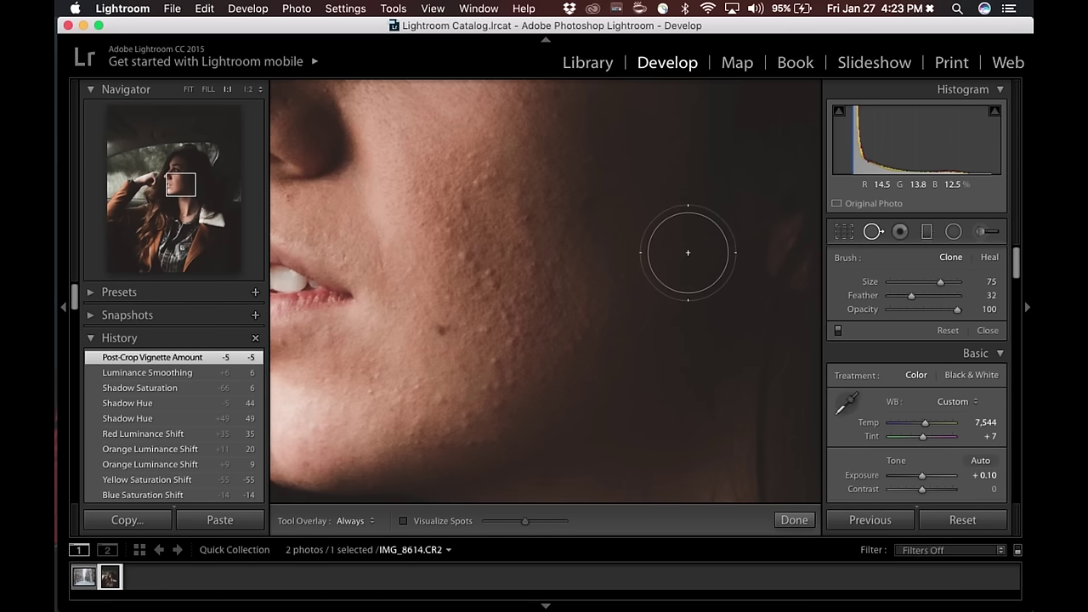
pyautogui.scroll(-7, 688, 252)
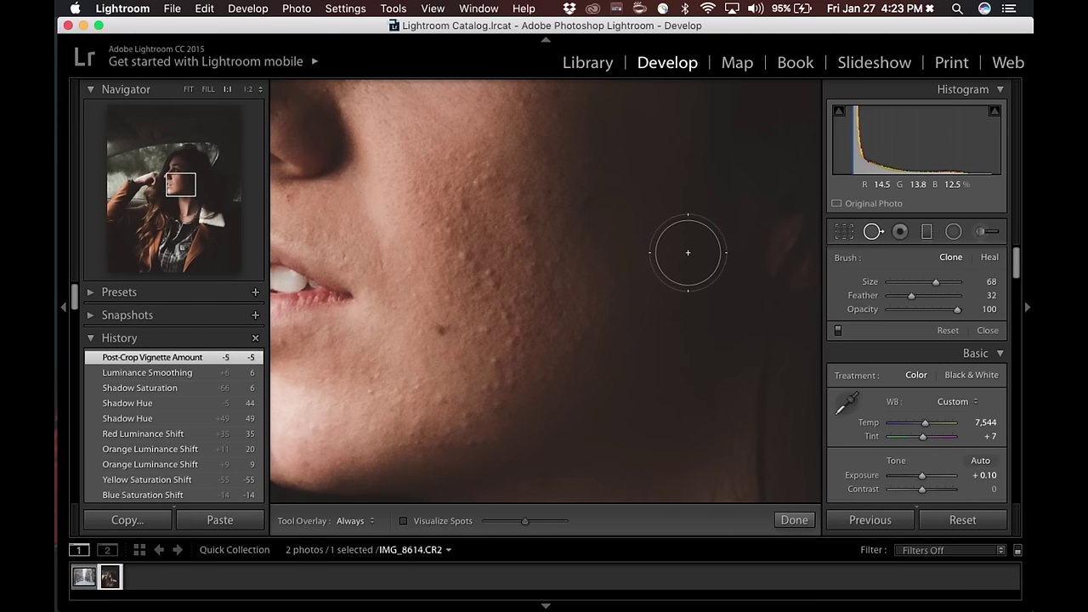
pyautogui.scroll(-15, 687, 252)
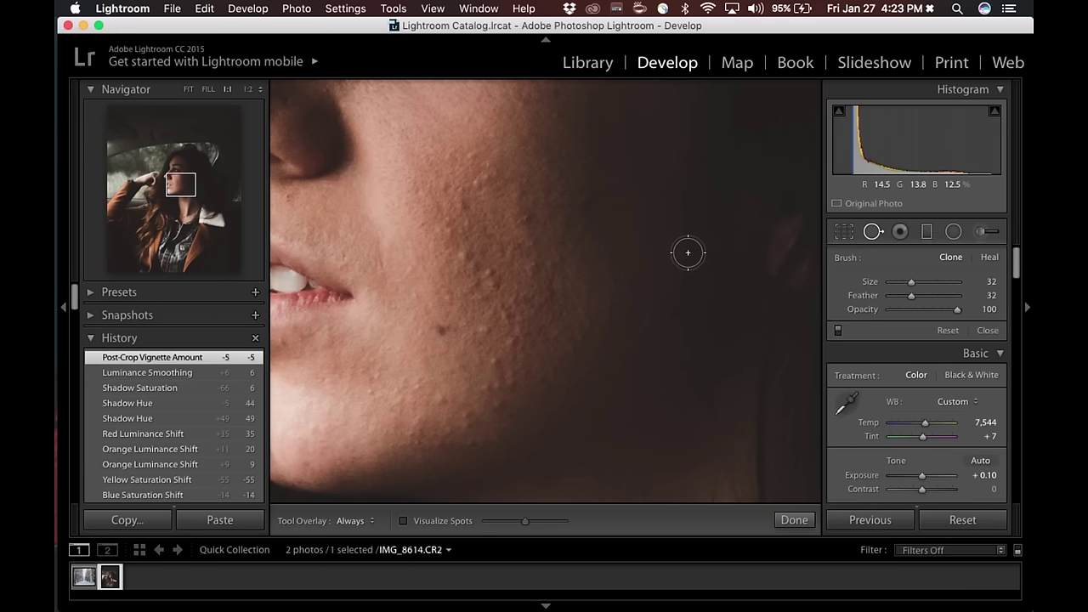
pyautogui.scroll(-3, 687, 253)
pyautogui.click(466, 207)
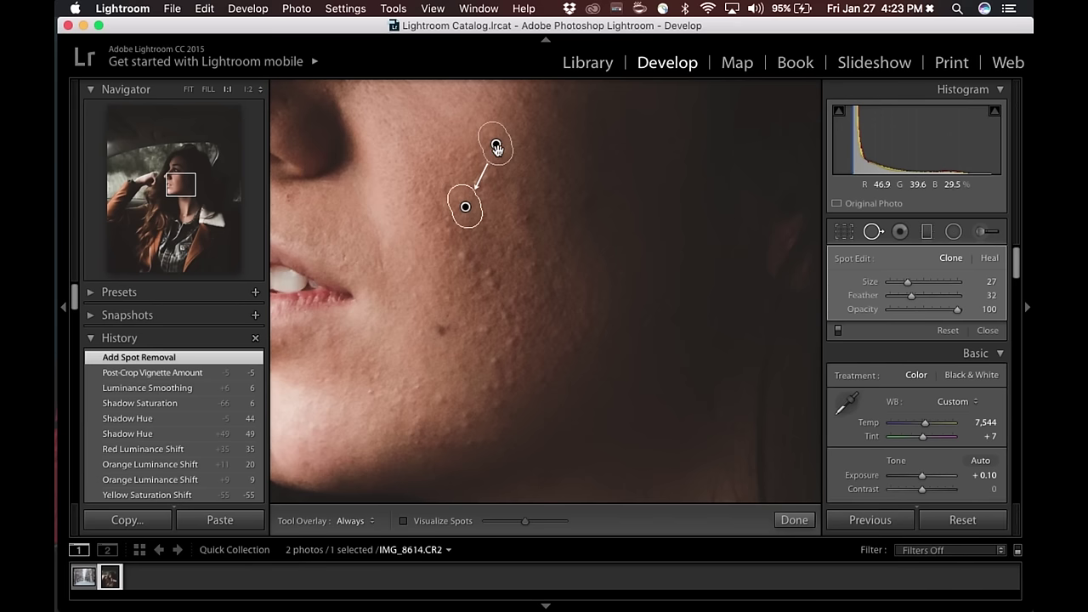
# Try moving the first spot's clone source to the skin closer to the nose, and undo the move
pyautogui.moveTo(497, 146); pyautogui.dragTo(439, 146)
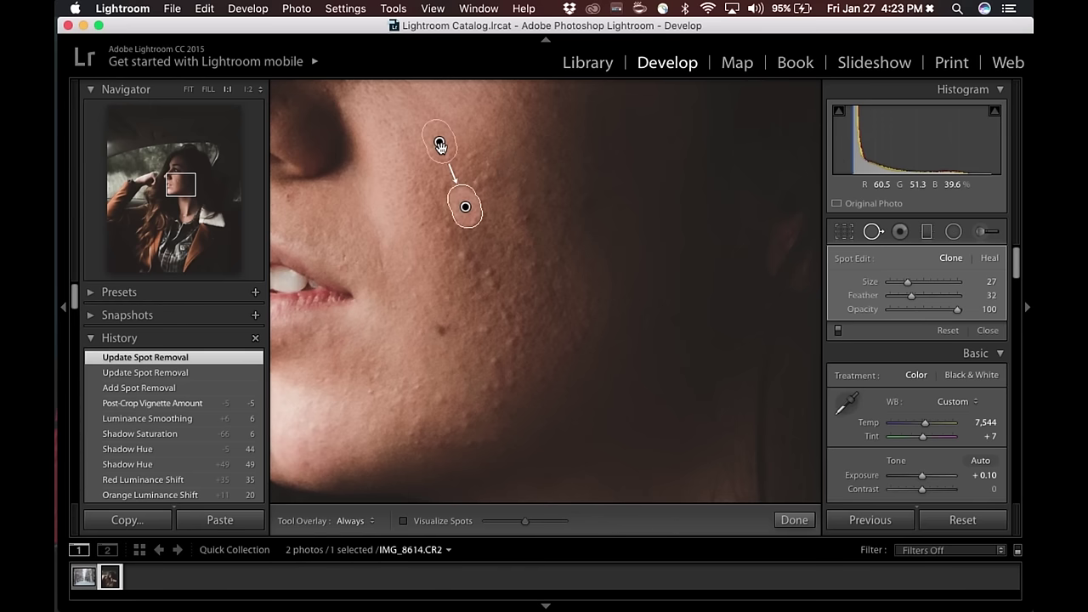
pyautogui.press('cmd+z')
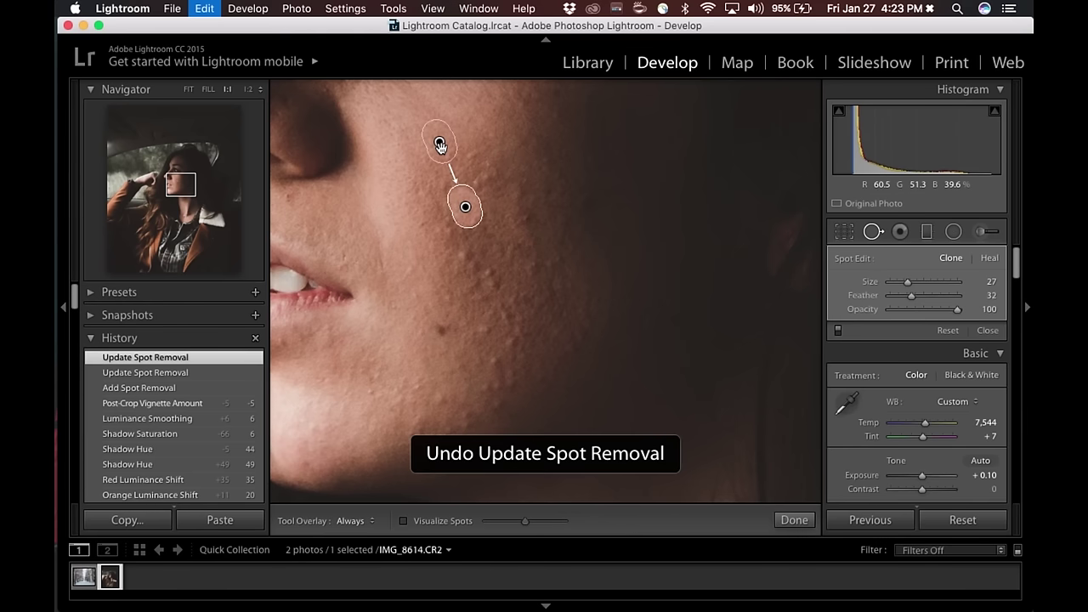
pyautogui.press('super+z')
pyautogui.press('super+z')
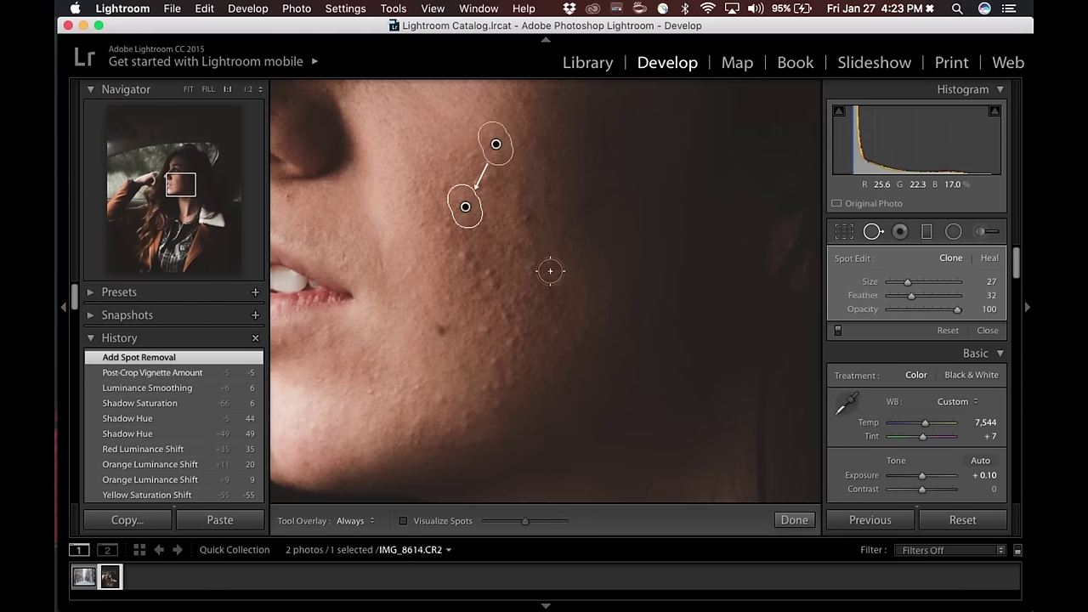
# Clone out the remaining blemishes across the cheek, the dark mole beside the mouth and the bumps along the jaw
pyautogui.click(525, 215)
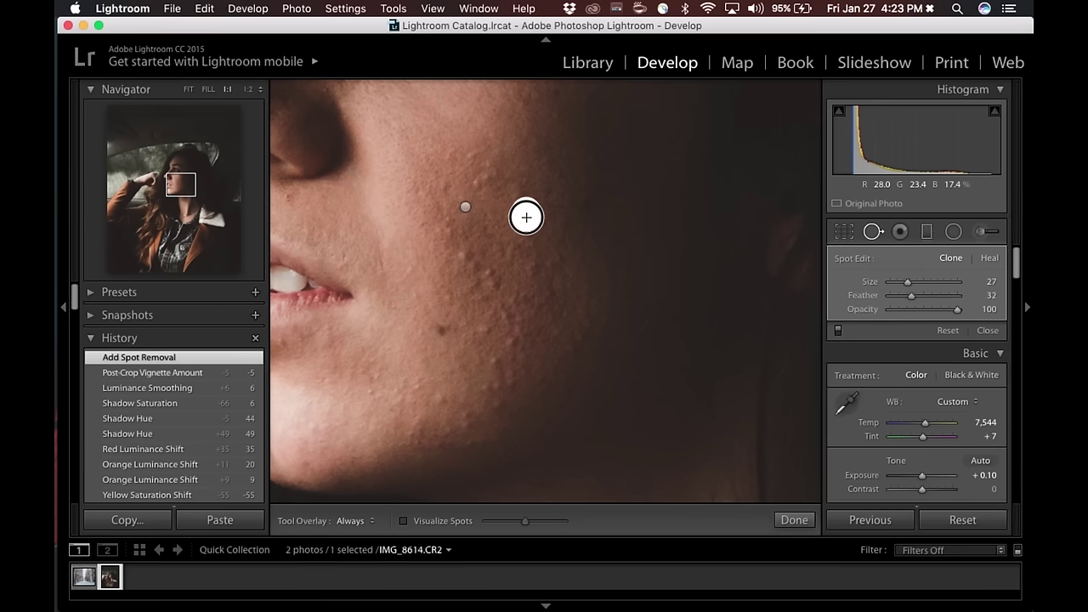
pyautogui.click(466, 257)
pyautogui.click(491, 276)
pyautogui.click(533, 270)
pyautogui.click(586, 193)
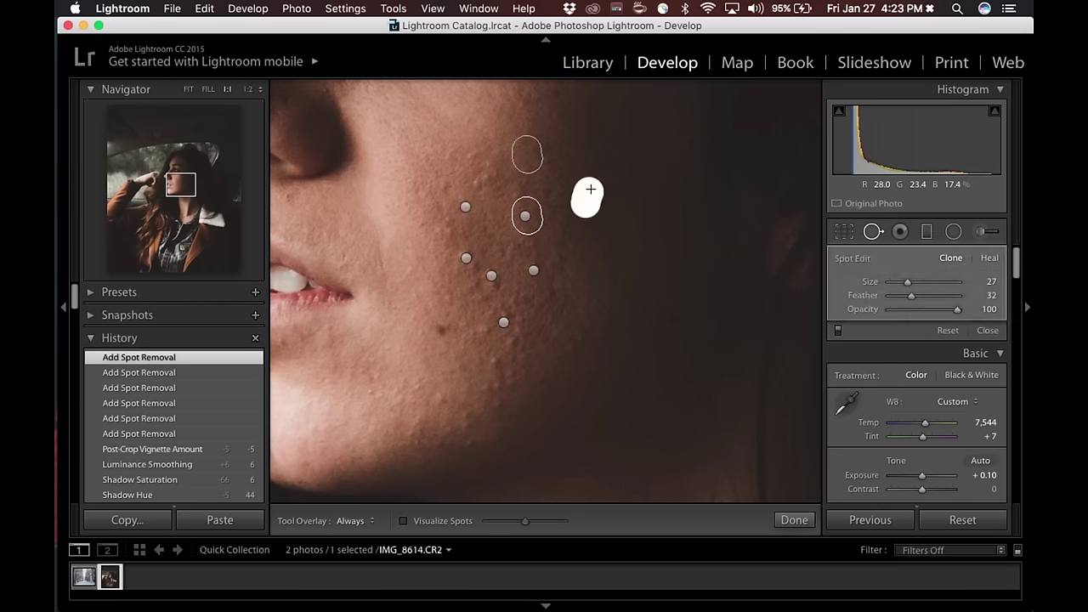
pyautogui.click(491, 362)
pyautogui.click(478, 328)
pyautogui.click(504, 322)
pyautogui.click(436, 329)
pyautogui.click(501, 402)
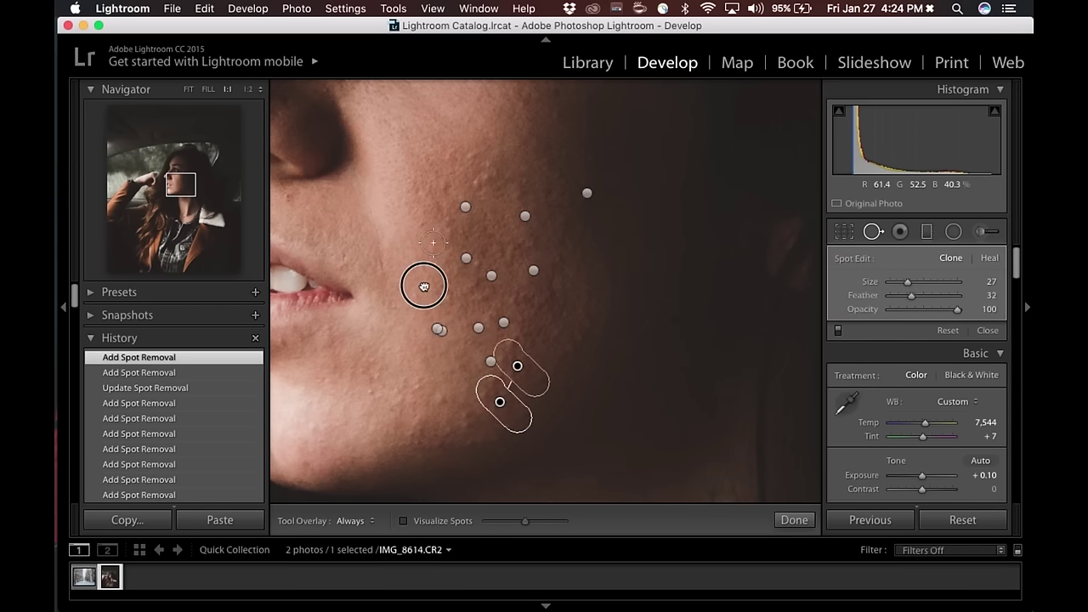
# Clone out the small spot under the nose with a size 13 brush and finish the spot removal
pyautogui.moveTo(425, 284); pyautogui.dragTo(582, 355)
pyautogui.scroll(-5, 451, 267)
pyautogui.click(451, 266)
pyautogui.scroll(5, 452, 267)
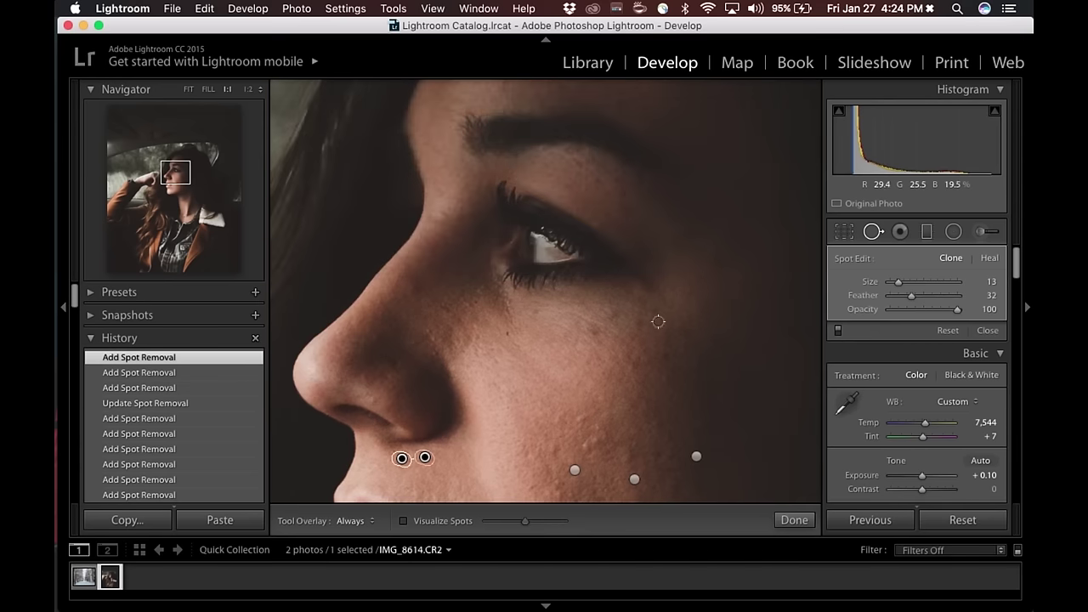
pyautogui.scroll(-6, 451, 267)
pyautogui.click(793, 519)
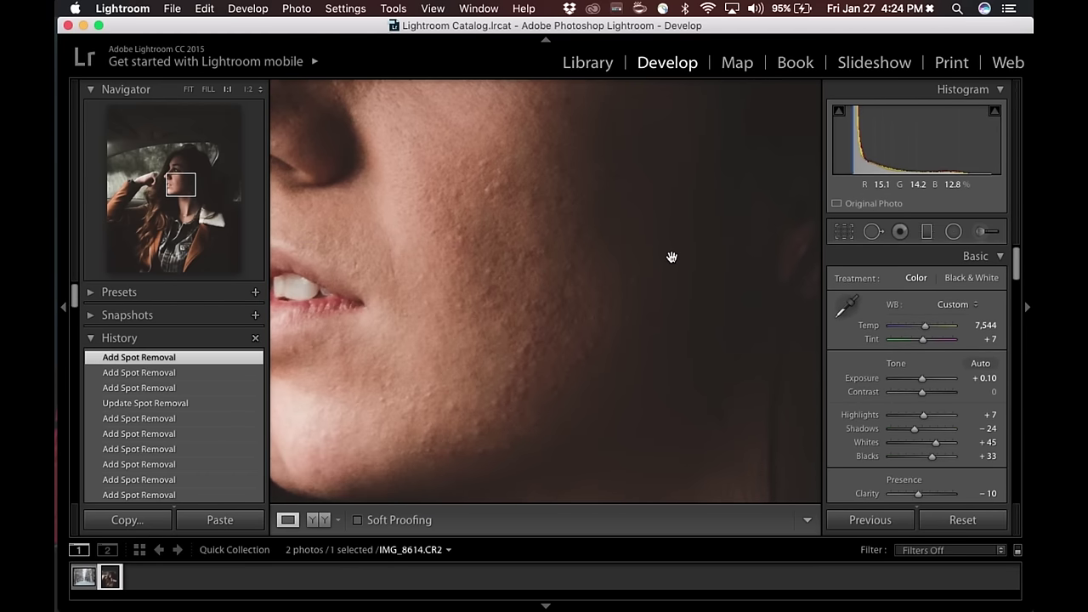
# Paint an Adjustment Brush mask over the rough skin of the woman's cheek
pyautogui.press('super+minus')
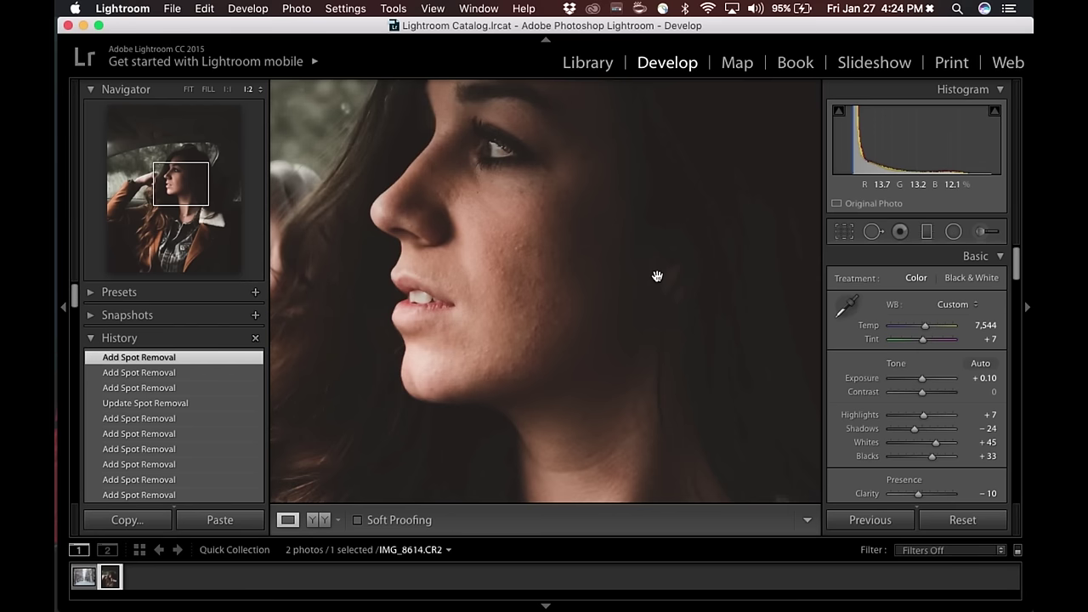
pyautogui.click(989, 233)
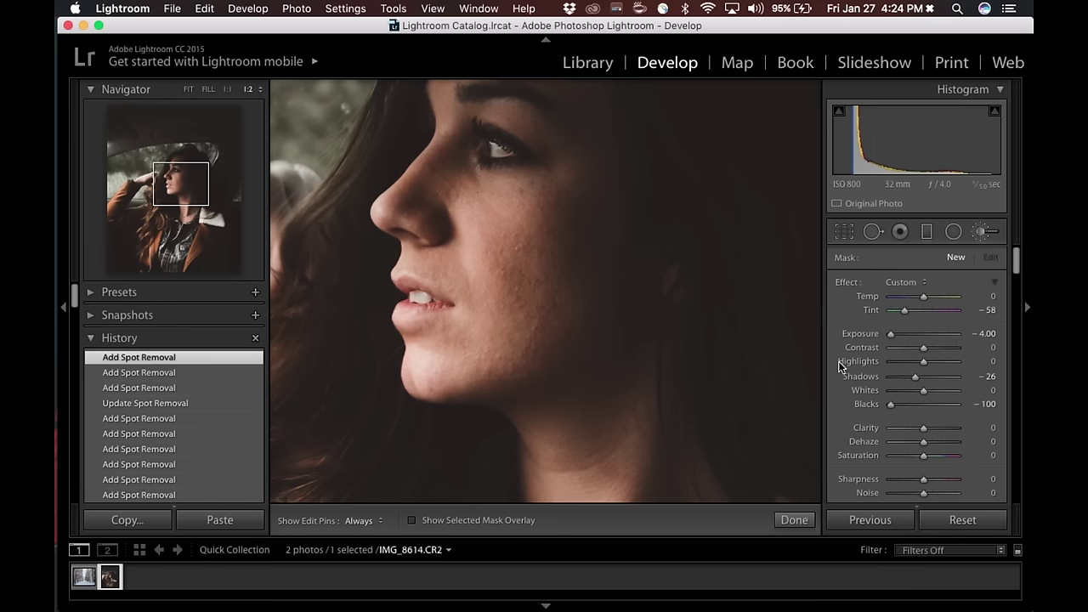
pyautogui.scroll(-4, 854, 378)
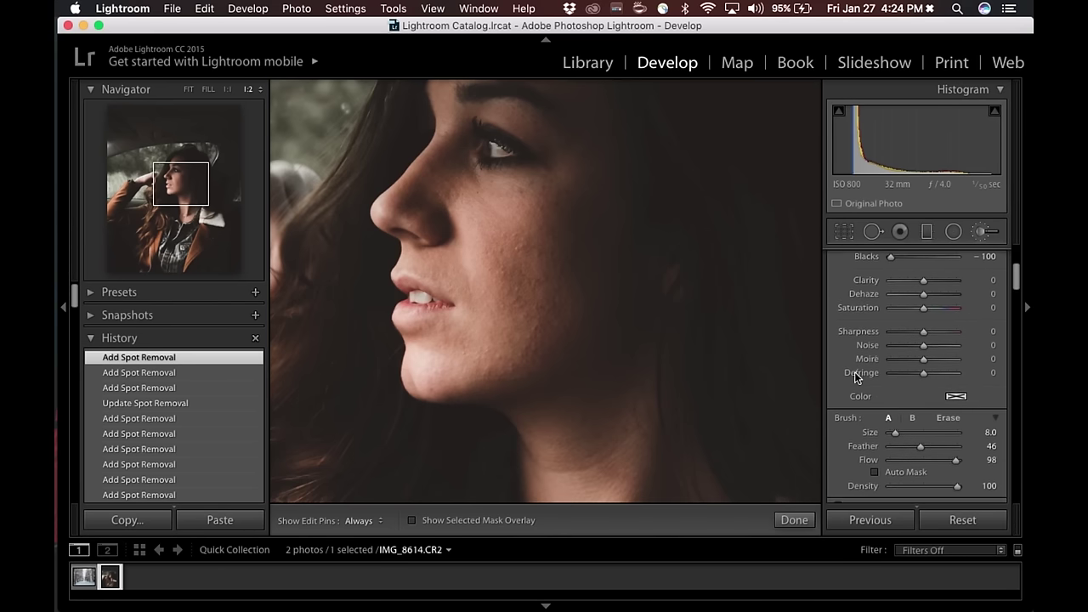
pyautogui.scroll(2, 854, 377)
pyautogui.scroll(2, 855, 376)
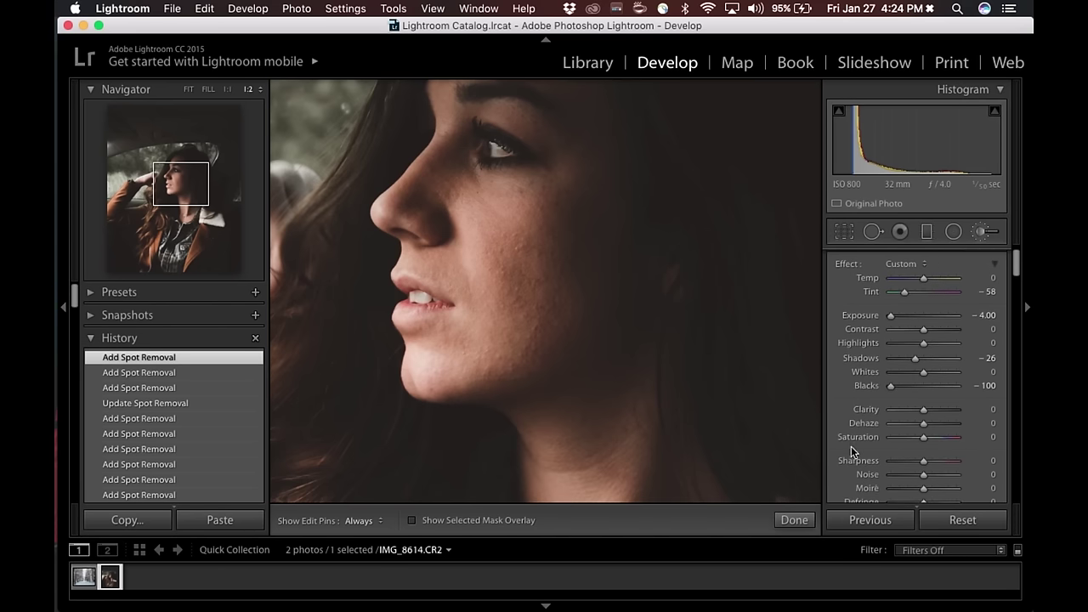
pyautogui.scroll(-2, 846, 467)
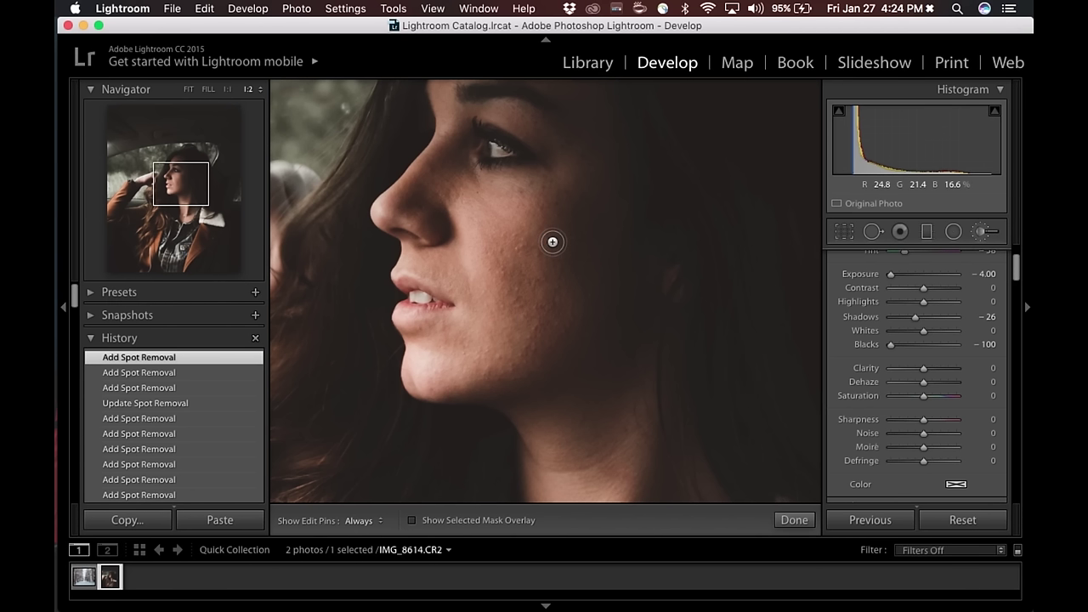
pyautogui.press('o')
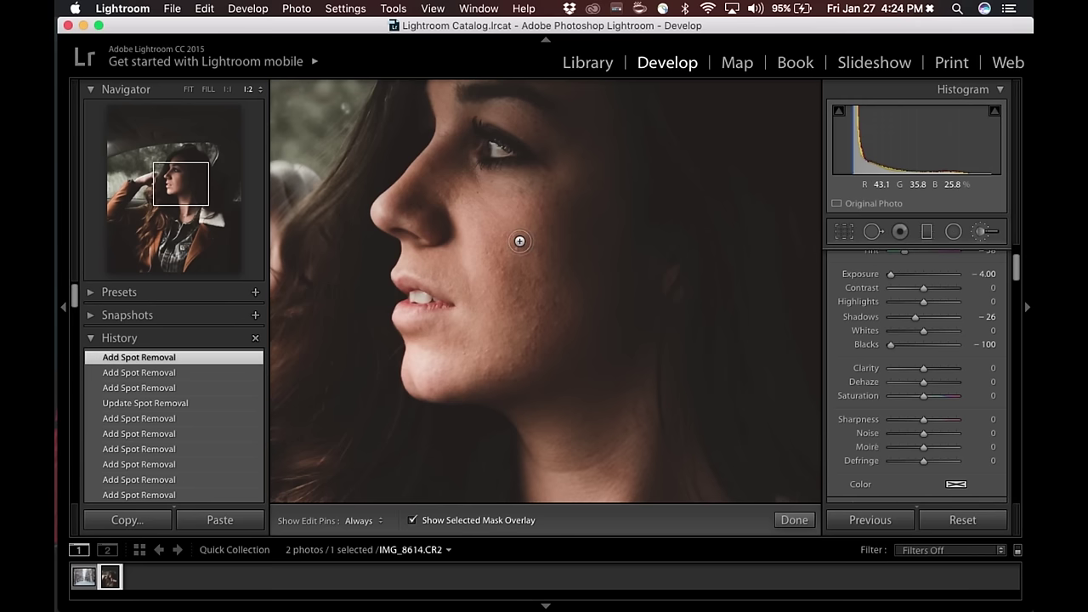
pyautogui.press('h')
pyautogui.moveTo(519, 241)
pyautogui.mouseDown()
pyautogui.moveTo(506, 272)
pyautogui.moveTo(520, 279)
pyautogui.moveTo(507, 243)
pyautogui.moveTo(492, 255)
pyautogui.moveTo(497, 358)
pyautogui.moveTo(575, 302)
pyautogui.moveTo(579, 219)
pyautogui.moveTo(518, 254)
pyautogui.moveTo(548, 222)
pyautogui.moveTo(515, 272)
pyautogui.moveTo(543, 271)
pyautogui.moveTo(503, 328)
pyautogui.moveTo(555, 267)
pyautogui.moveTo(557, 250)
pyautogui.moveTo(554, 306)
pyautogui.mouseUp()
pyautogui.press('h')
pyautogui.hotkey('shift', 'o')
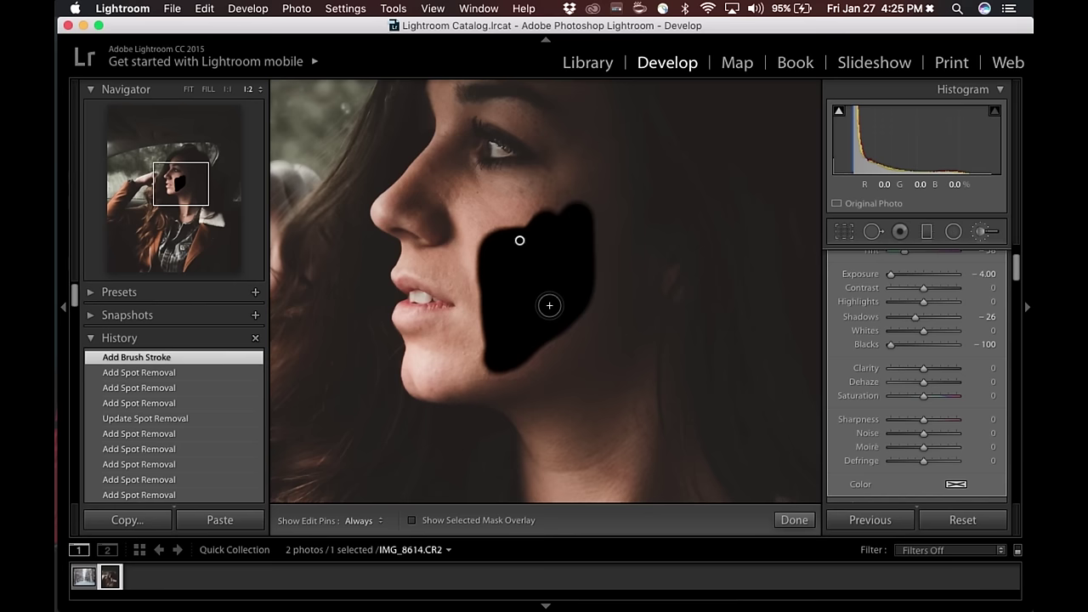
# Show the mask overlay in green and extend the cheek mask along its upper edge and lower jaw edge
pyautogui.press('o')
pyautogui.hotkey('shift', 'o')
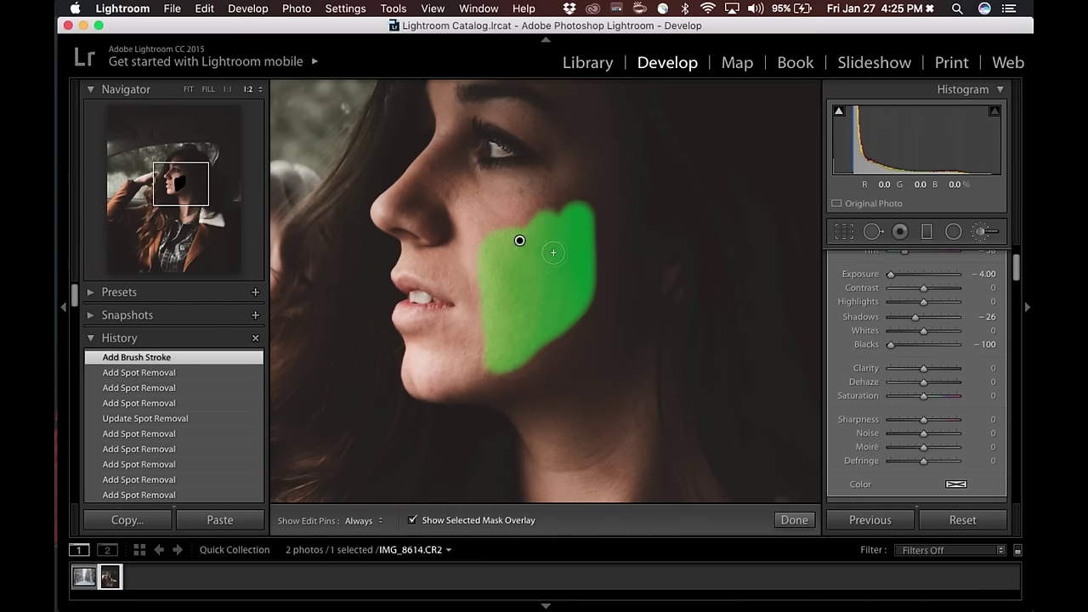
pyautogui.scroll(5, 552, 252)
pyautogui.press('h')
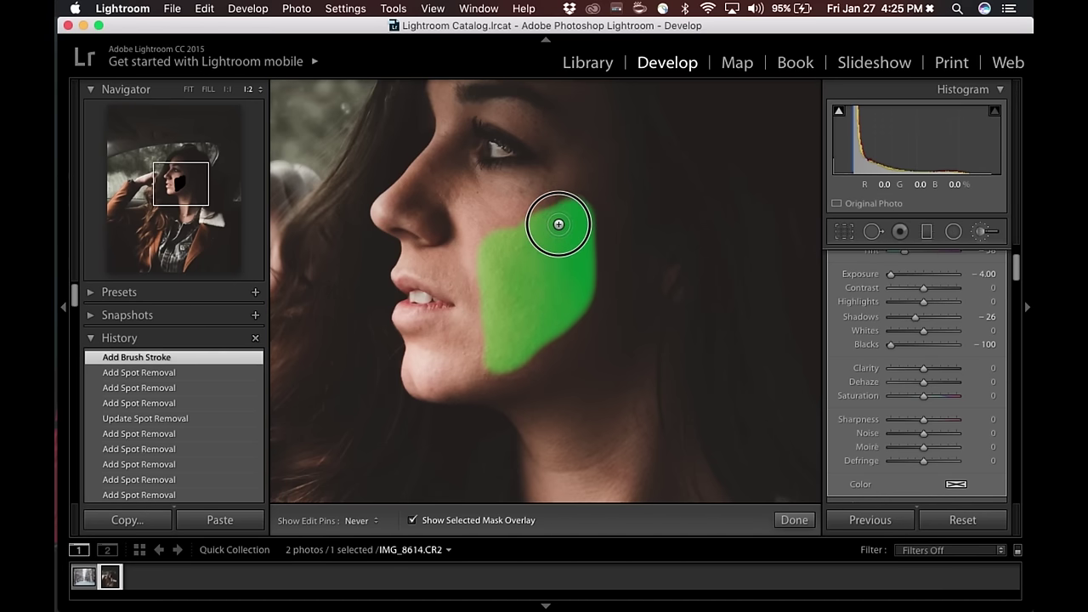
pyautogui.moveTo(558, 225); pyautogui.dragTo(554, 210)
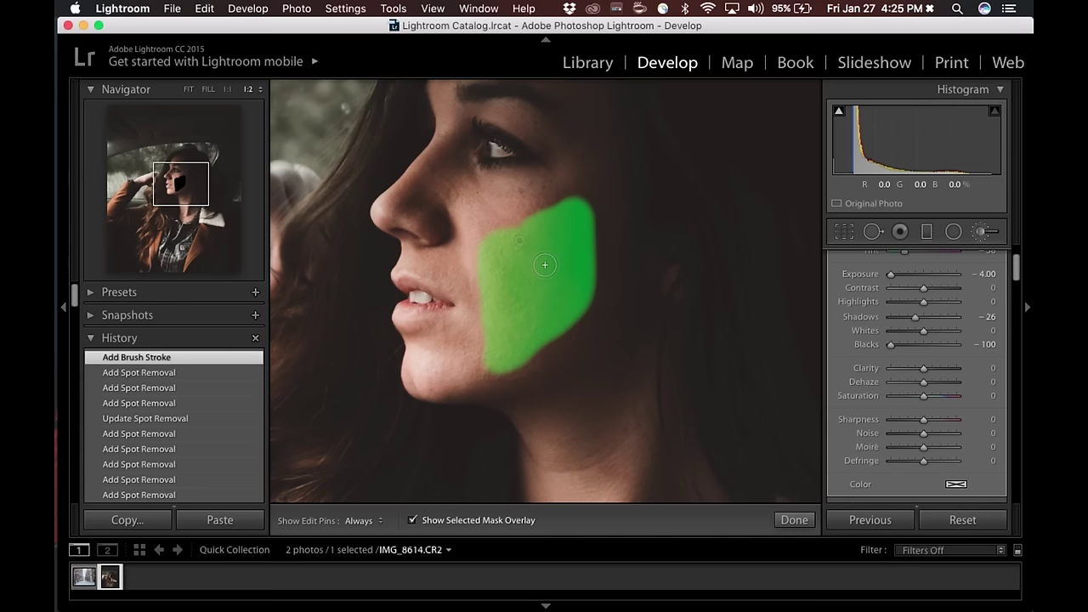
pyautogui.click(538, 345)
pyautogui.press('h')
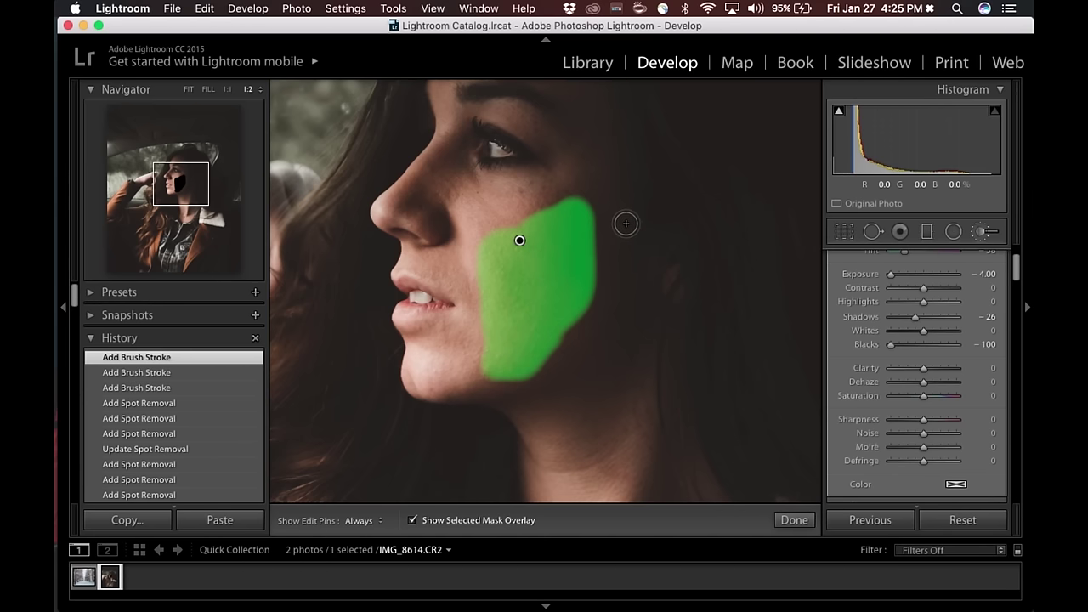
# Hide the mask overlay and reset all of the cheek mask's effect settings to zero
pyautogui.press('o')
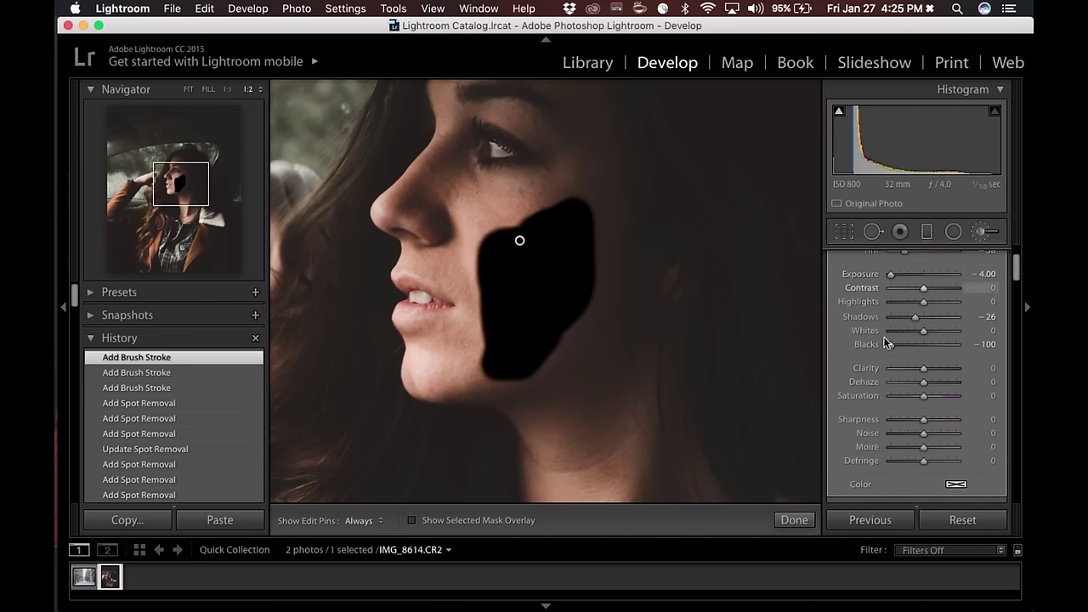
pyautogui.scroll(3, 844, 343)
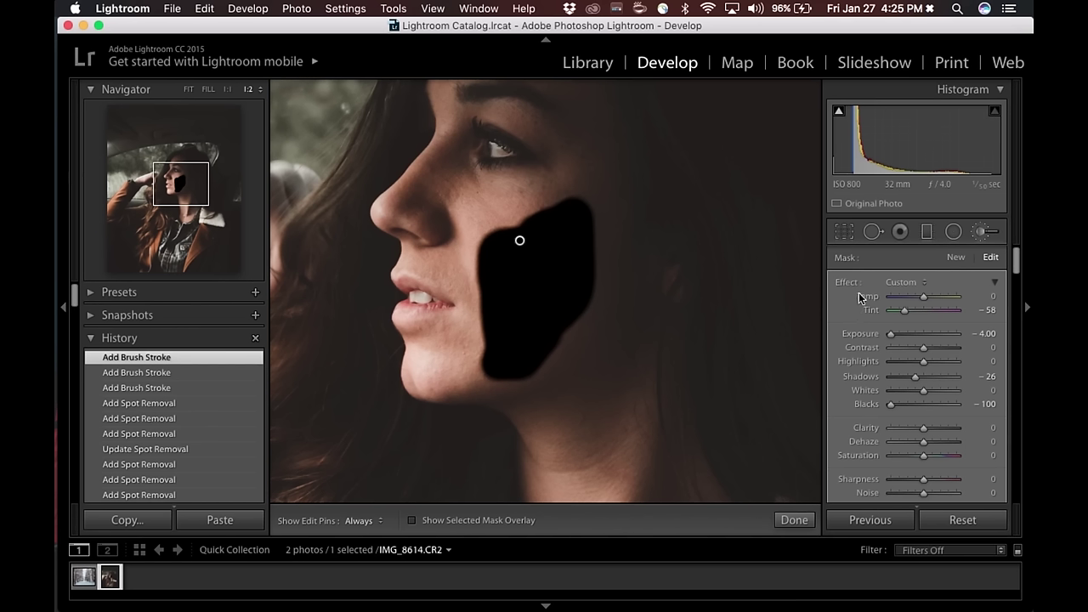
pyautogui.press('alt')
pyautogui.keyDown('alt'); pyautogui.click(847, 284); pyautogui.keyUp('alt')
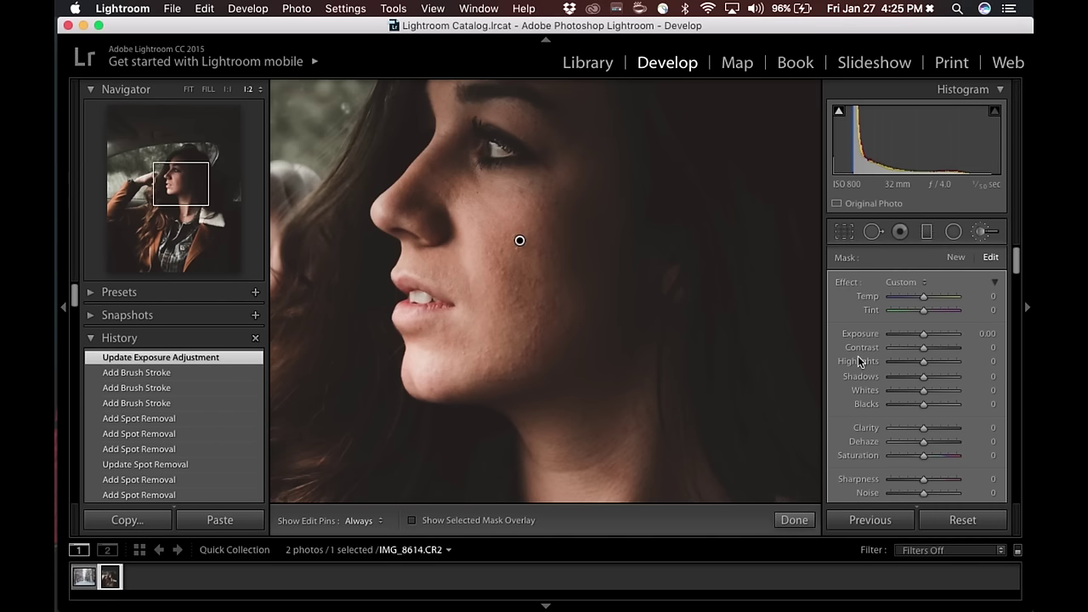
# Soften the masked cheek with clarity -100 and sharpness -33, and close the Adjustment Brush with the portrait zoomed out to 1:8
pyautogui.scroll(-2, 857, 356)
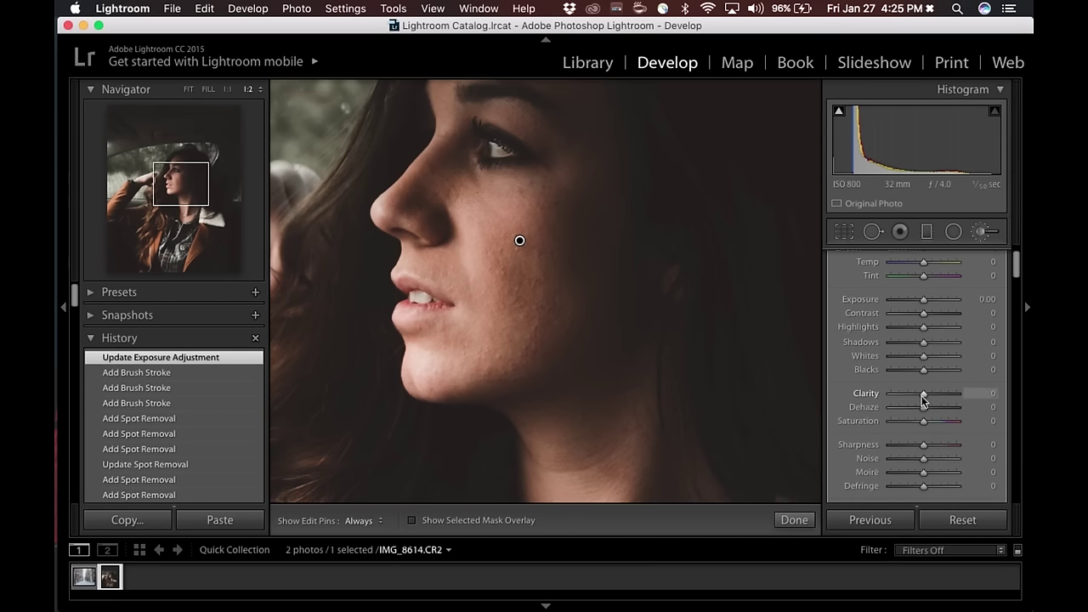
pyautogui.moveTo(923, 394); pyautogui.dragTo(889, 396)
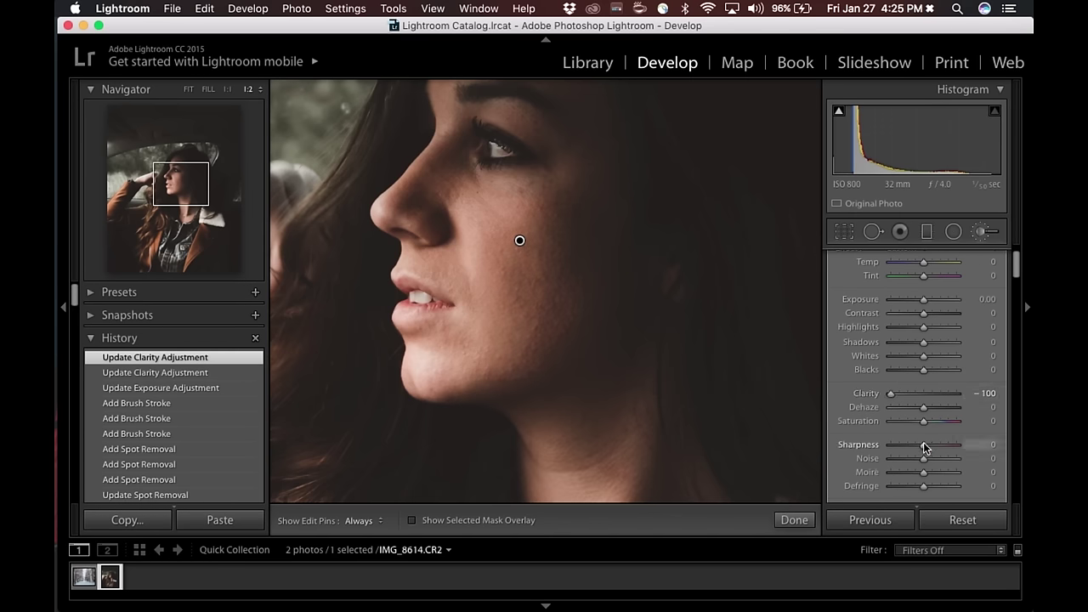
pyautogui.moveTo(923, 446); pyautogui.dragTo(912, 452)
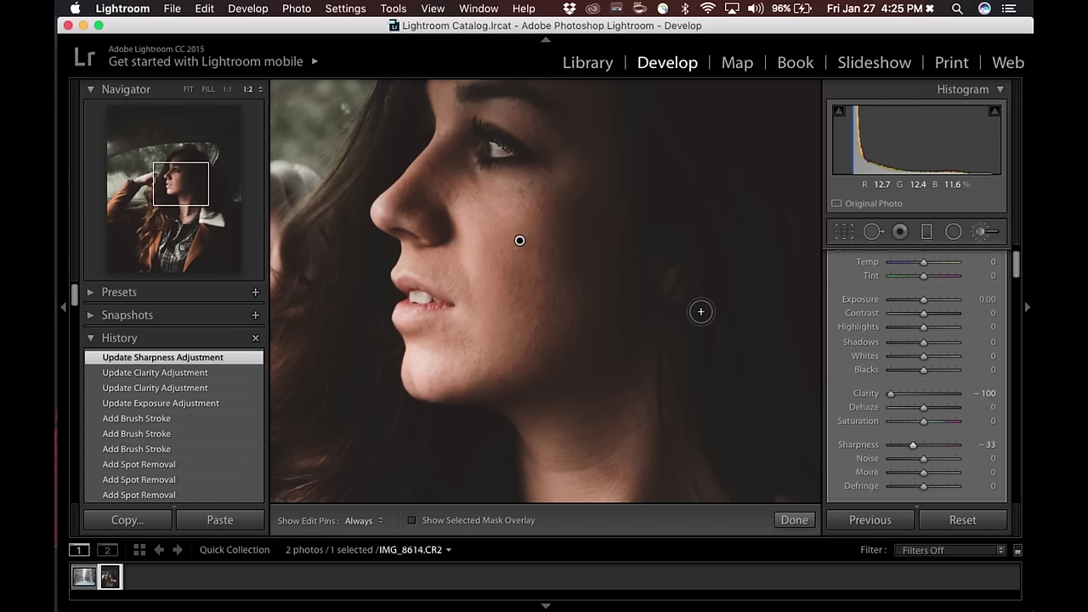
pyautogui.press('super+minus')
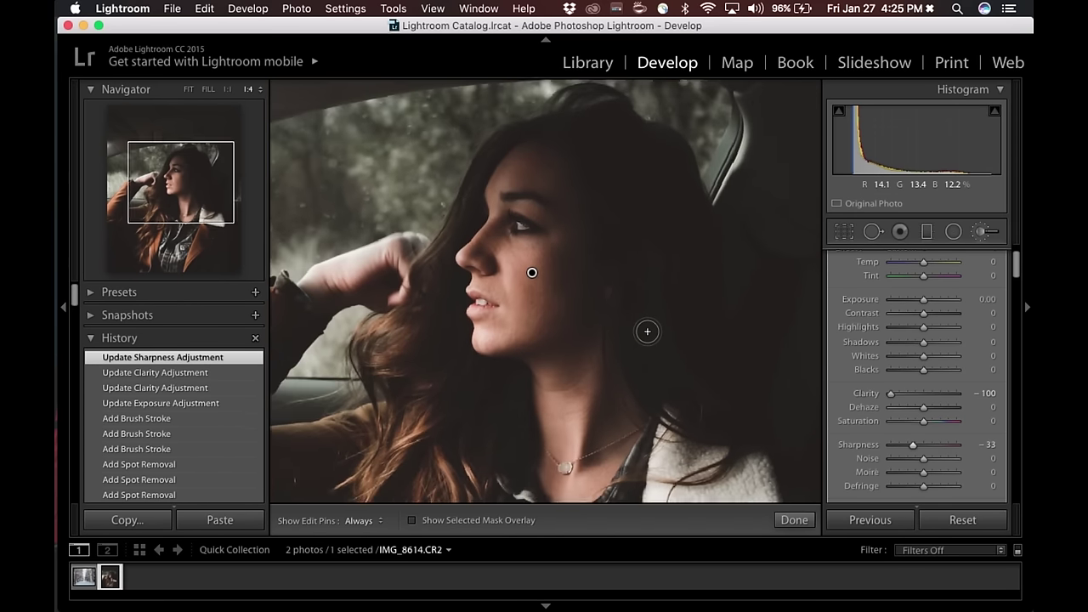
pyautogui.press('super+minus')
pyautogui.click(792, 520)
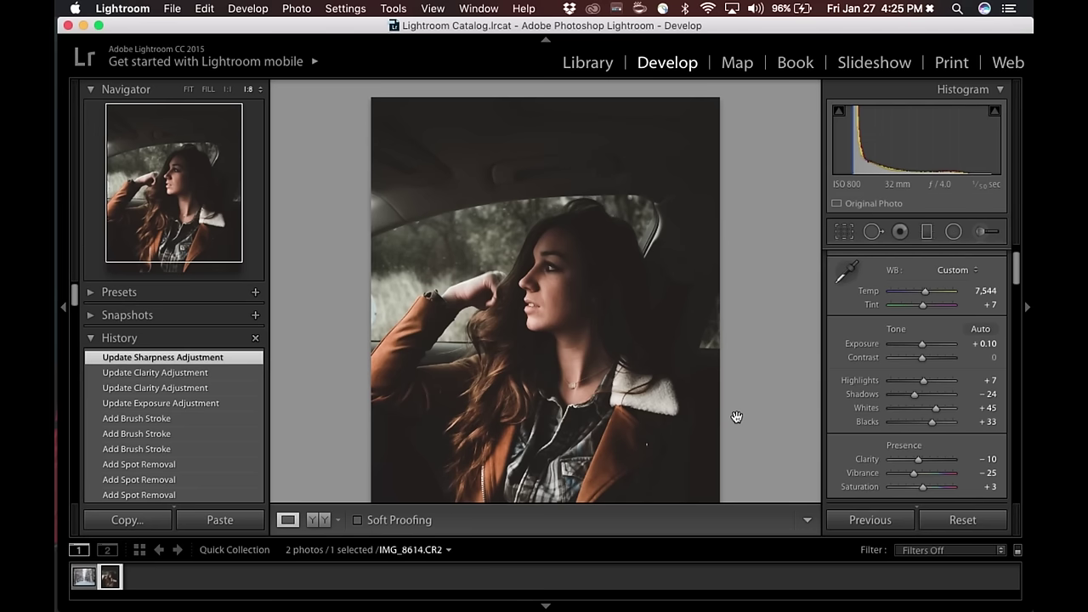
# Paint a new Adjustment Brush mask from the woman's forehead down to the tip of her nose with the mask overlay shown
pyautogui.click(560, 303)
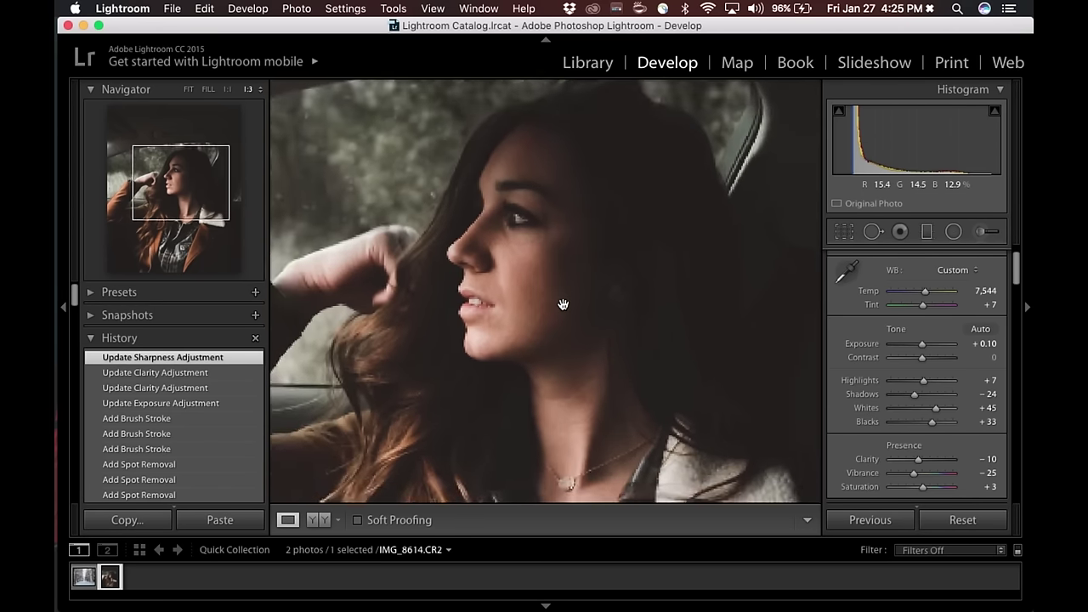
pyautogui.press('super+equal')
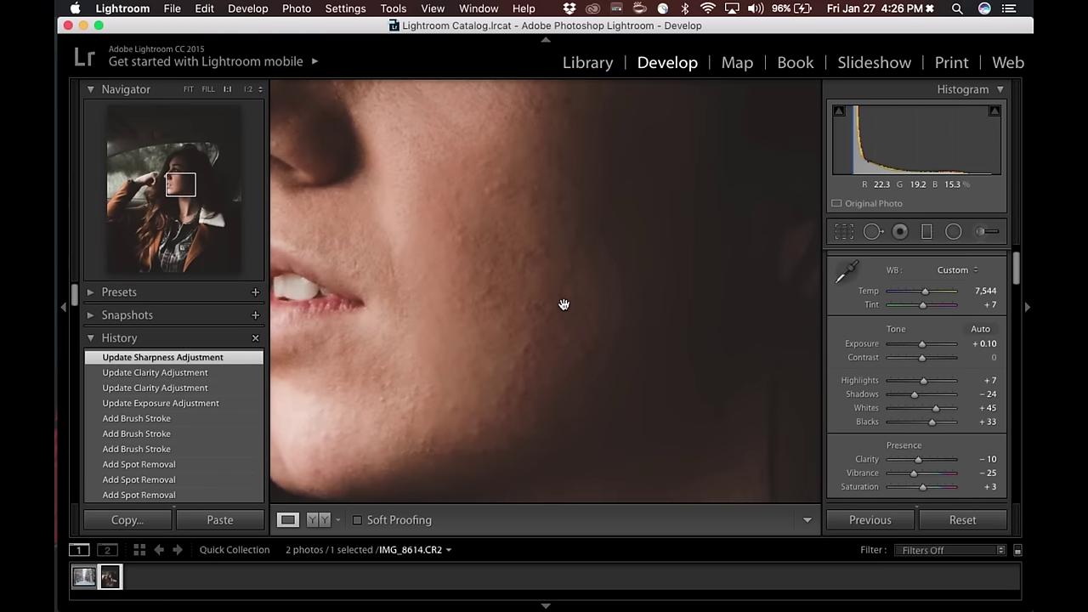
pyautogui.press('super+minus')
pyautogui.moveTo(493, 246); pyautogui.dragTo(544, 316)
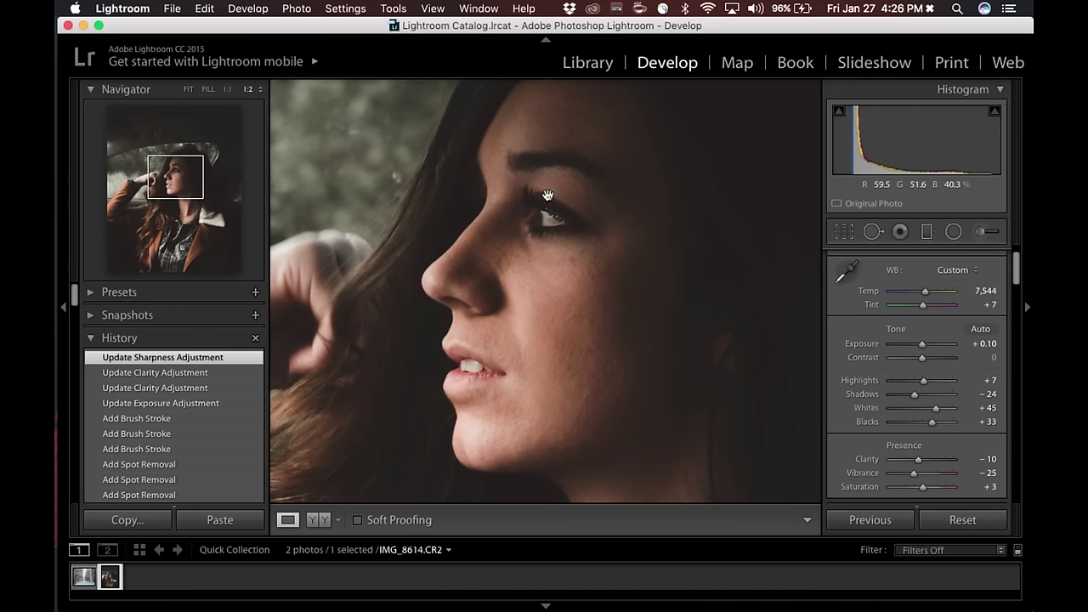
pyautogui.moveTo(525, 396); pyautogui.dragTo(502, 400)
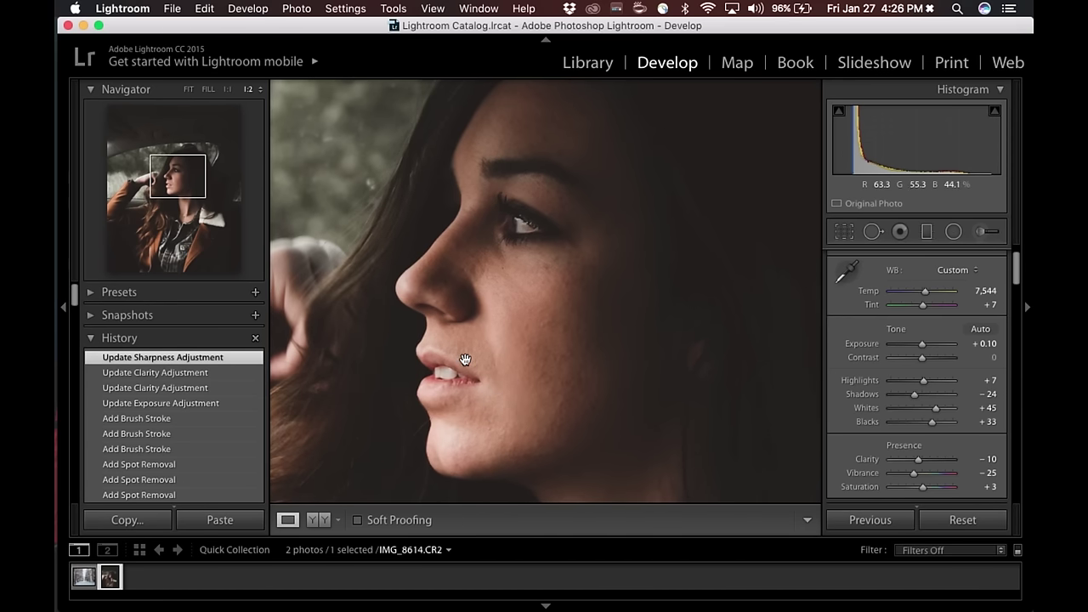
pyautogui.click(982, 232)
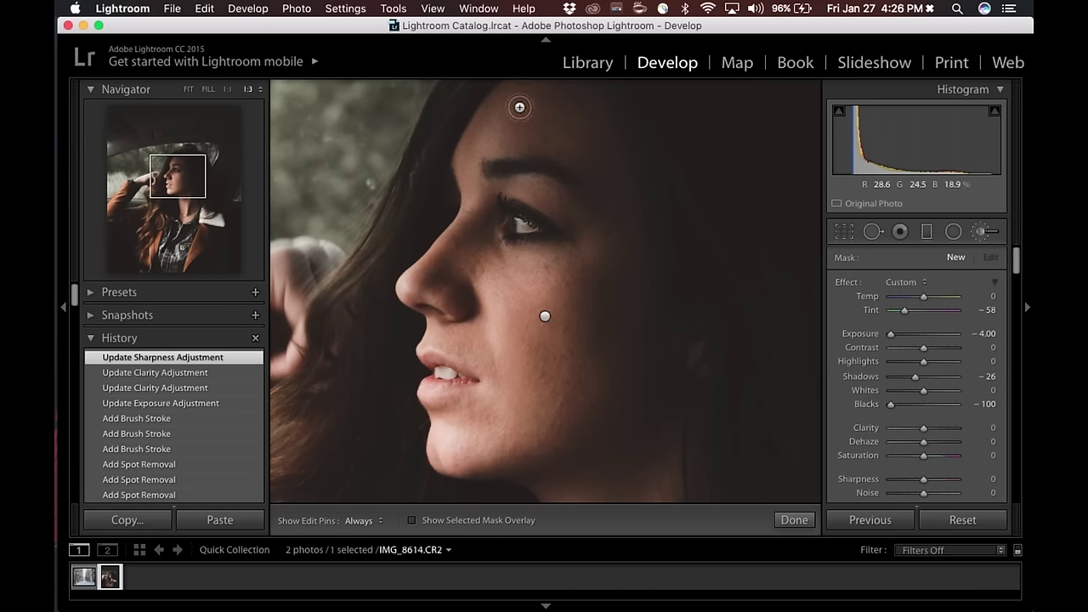
pyautogui.press('super+minus')
pyautogui.press('o')
pyautogui.press('h')
pyautogui.moveTo(521, 168)
pyautogui.mouseDown()
pyautogui.moveTo(501, 207)
pyautogui.moveTo(518, 176)
pyautogui.moveTo(470, 294)
pyautogui.moveTo(487, 295)
pyautogui.moveTo(499, 268)
pyautogui.moveTo(511, 179)
pyautogui.mouseUp()
pyautogui.press('h')
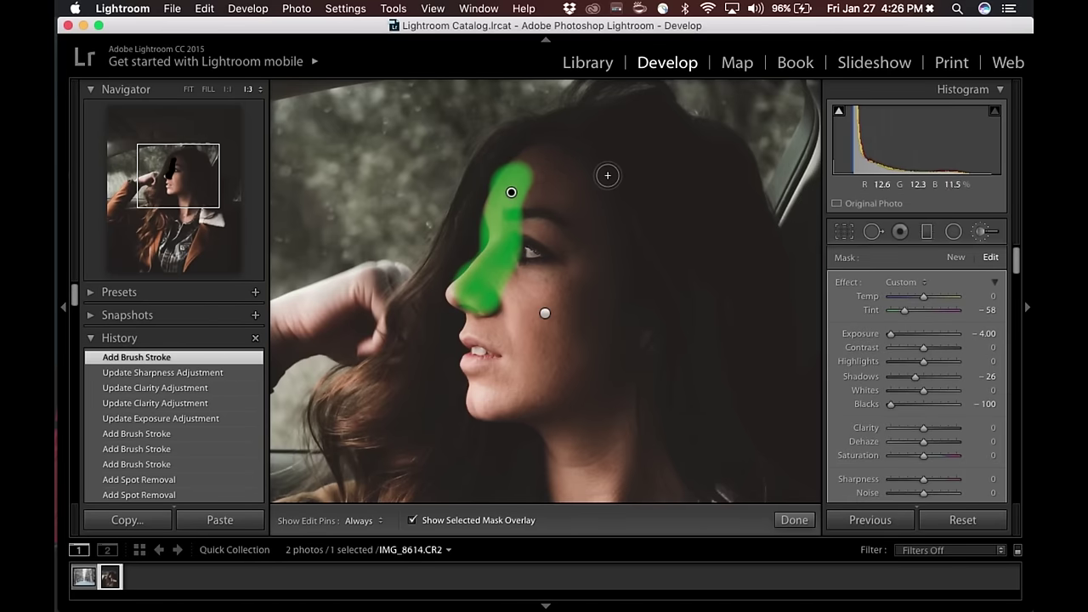
# Hide the mask overlay, reset the forehead and nose mask's effect settings to zero, and raise its highlights to 82
pyautogui.press('o')
pyautogui.doubleClick(839, 283)
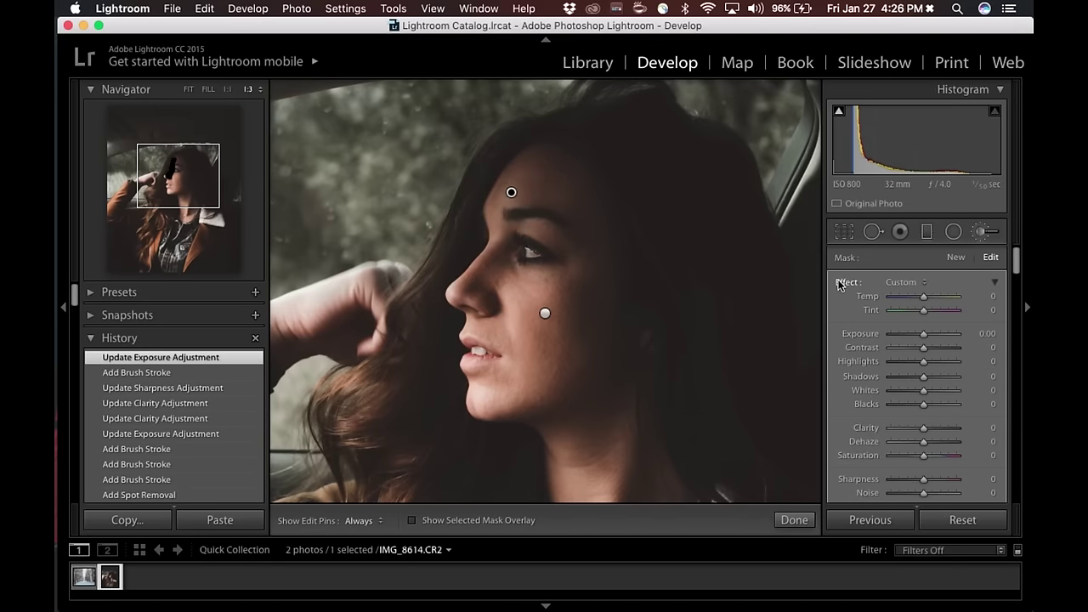
pyautogui.moveTo(923, 361); pyautogui.dragTo(951, 365)
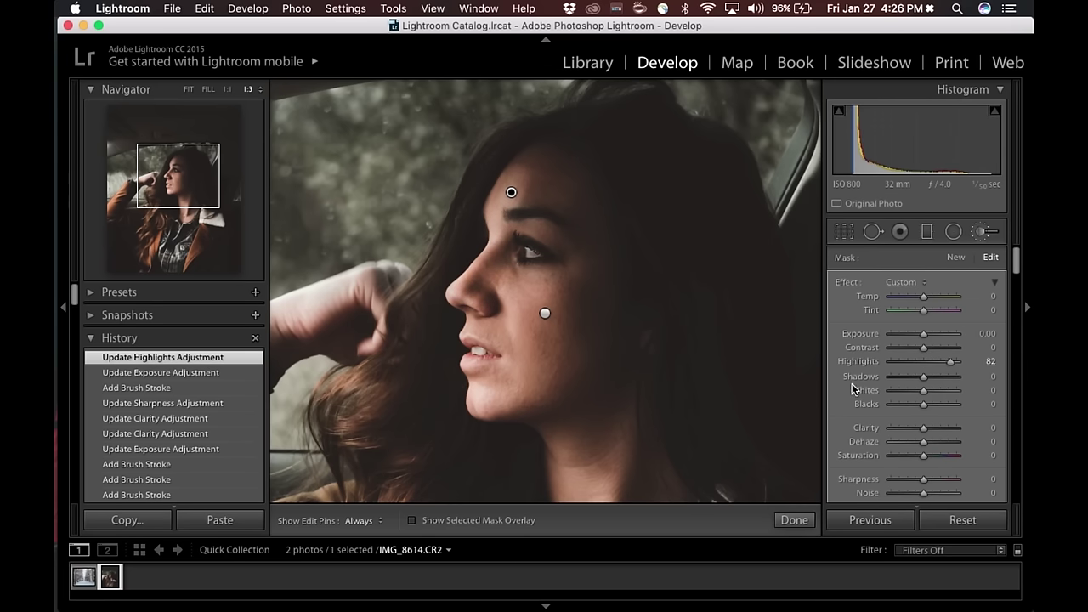
# Extend the highlights mask with extra brush strokes over the brow, nose and forehead, and close the Adjustment Brush
pyautogui.scroll(-3, 853, 390)
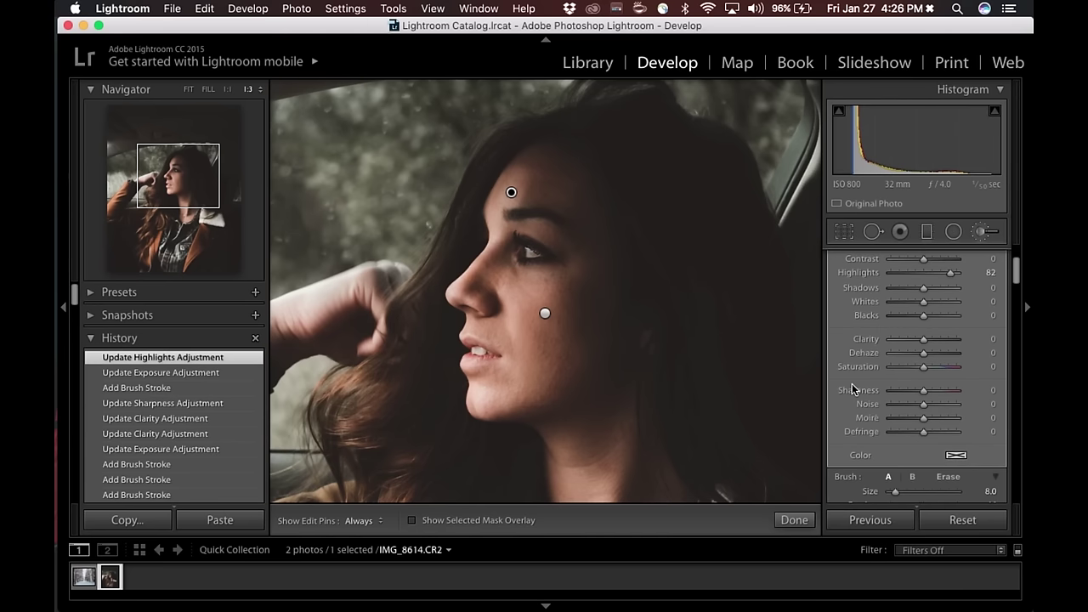
pyautogui.press('h')
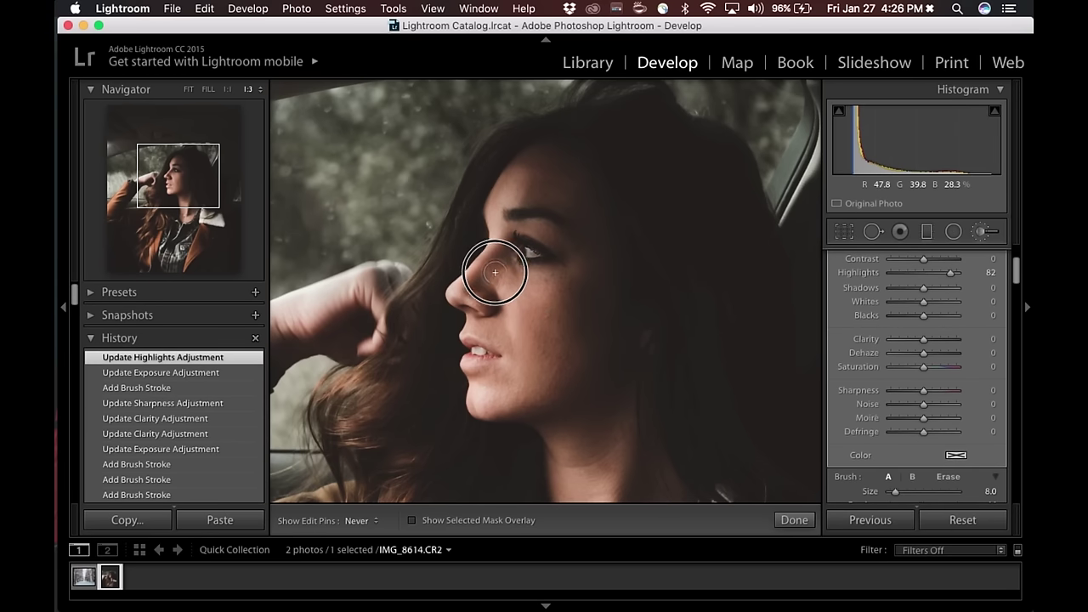
pyautogui.press('h')
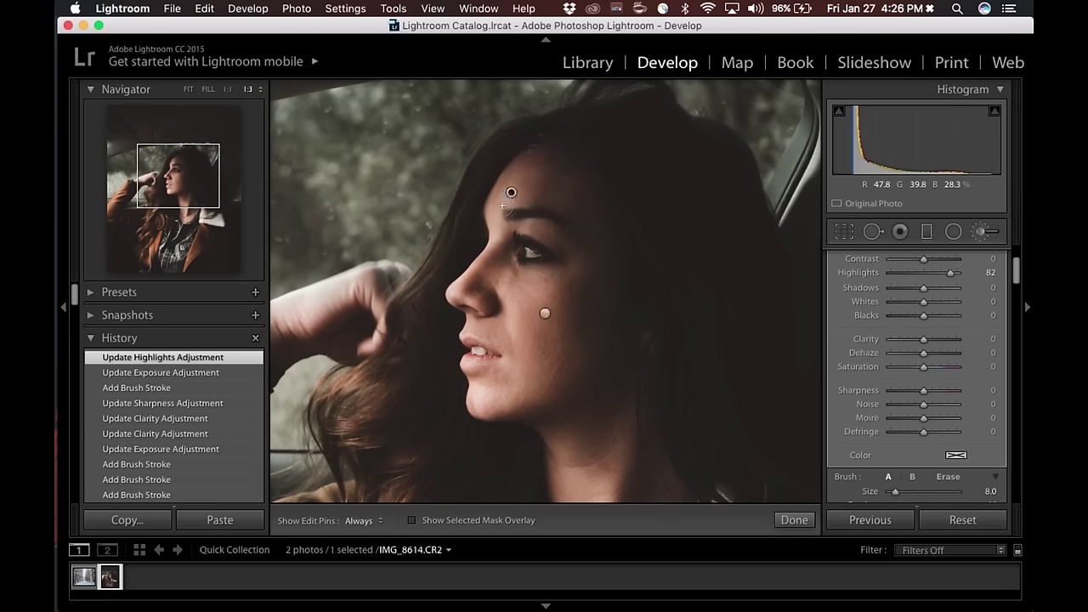
pyautogui.click(496, 216)
pyautogui.moveTo(498, 277)
pyautogui.mouseDown()
pyautogui.moveTo(469, 287)
pyautogui.moveTo(501, 288)
pyautogui.mouseUp()
pyautogui.press('h')
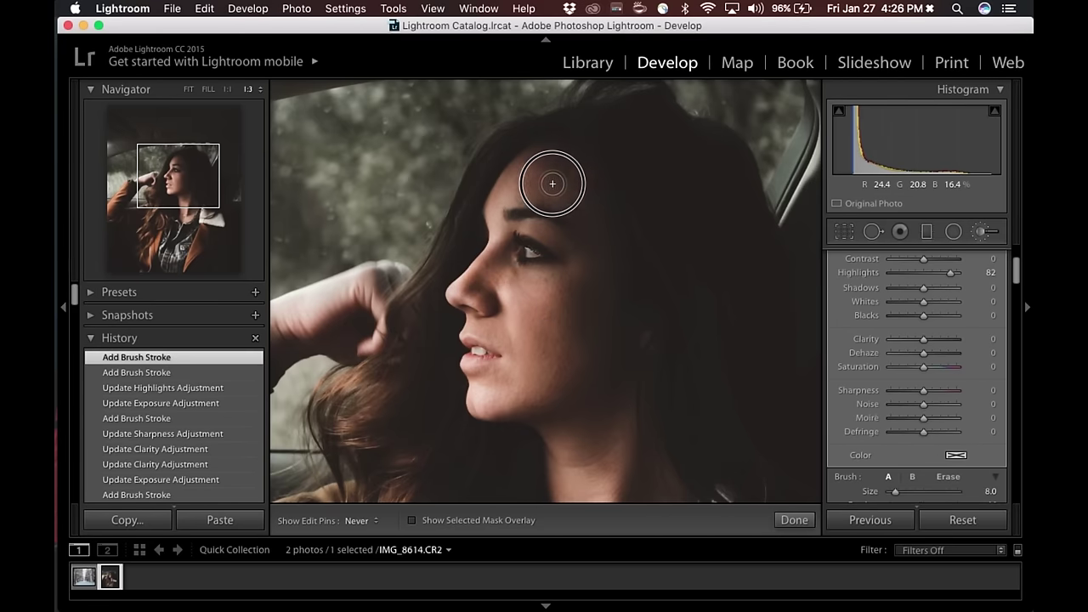
pyautogui.press('h')
pyautogui.click(544, 184)
pyautogui.press('h')
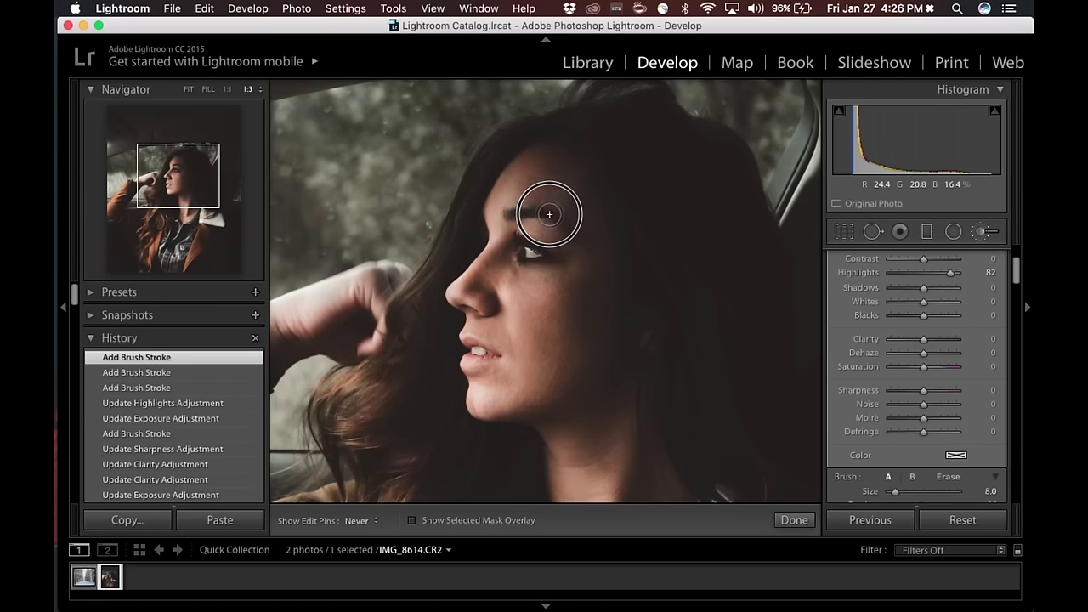
pyautogui.moveTo(584, 172)
pyautogui.mouseDown()
pyautogui.moveTo(554, 175)
pyautogui.moveTo(548, 268)
pyautogui.mouseUp()
pyautogui.press('h')
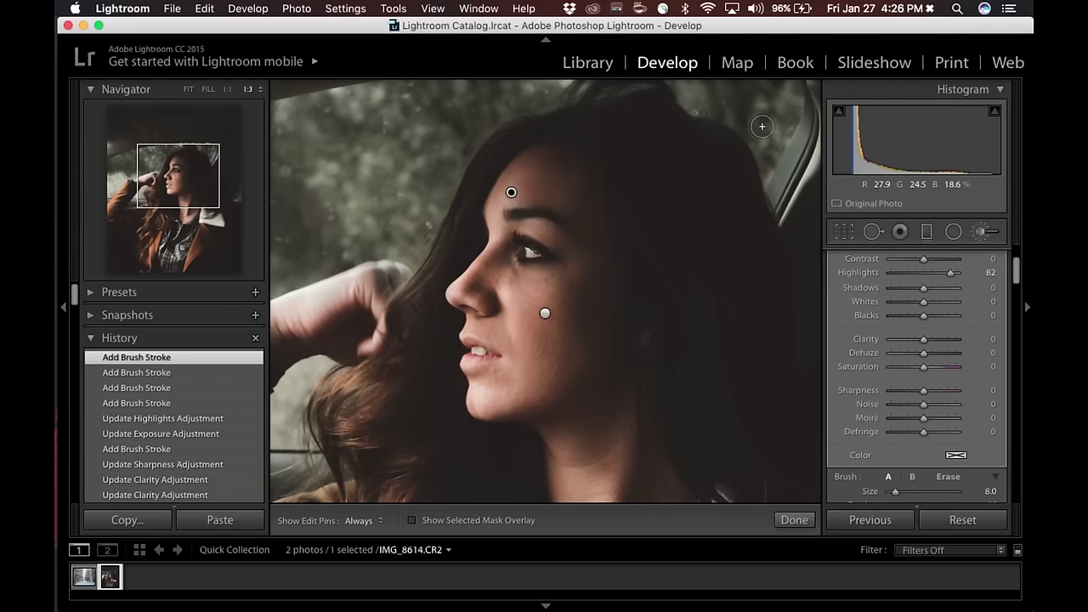
pyautogui.click(794, 519)
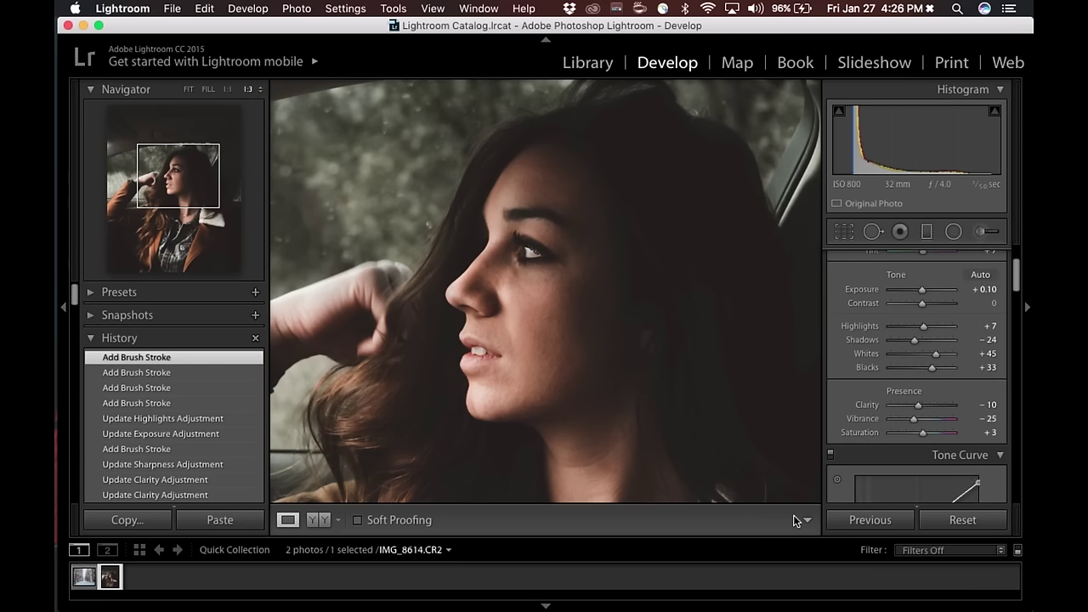
# Paint a new Adjustment Brush mask over the woman's mouth and chin with the mask overlay shown
pyautogui.press('k')
pyautogui.press('o')
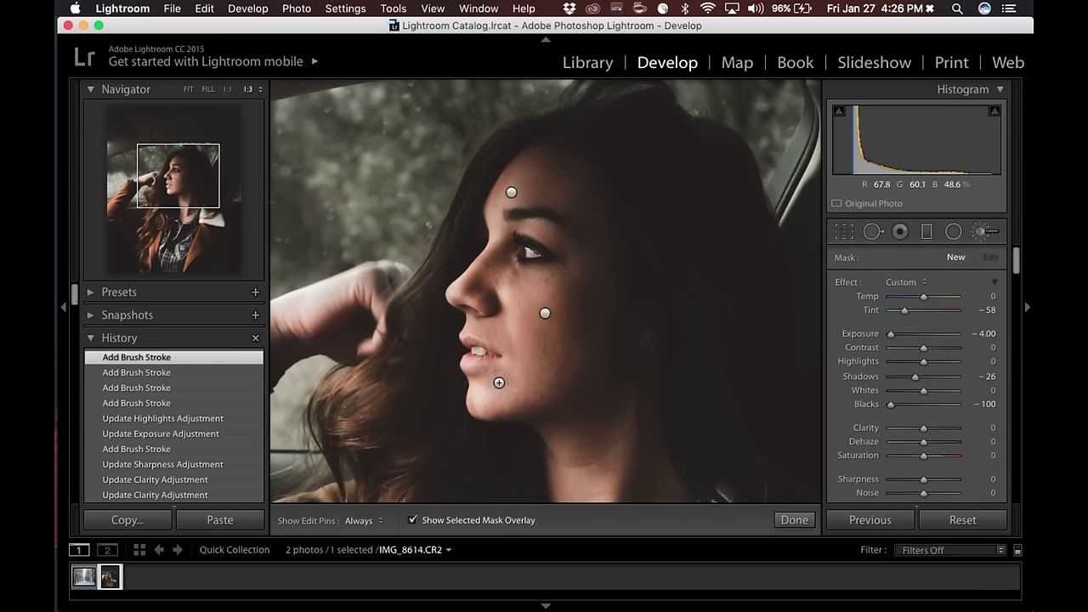
pyautogui.press('h')
pyautogui.moveTo(483, 387)
pyautogui.mouseDown()
pyautogui.moveTo(499, 364)
pyautogui.moveTo(470, 334)
pyautogui.moveTo(486, 408)
pyautogui.moveTo(503, 393)
pyautogui.moveTo(509, 356)
pyautogui.moveTo(480, 325)
pyautogui.mouseUp()
pyautogui.press('h')
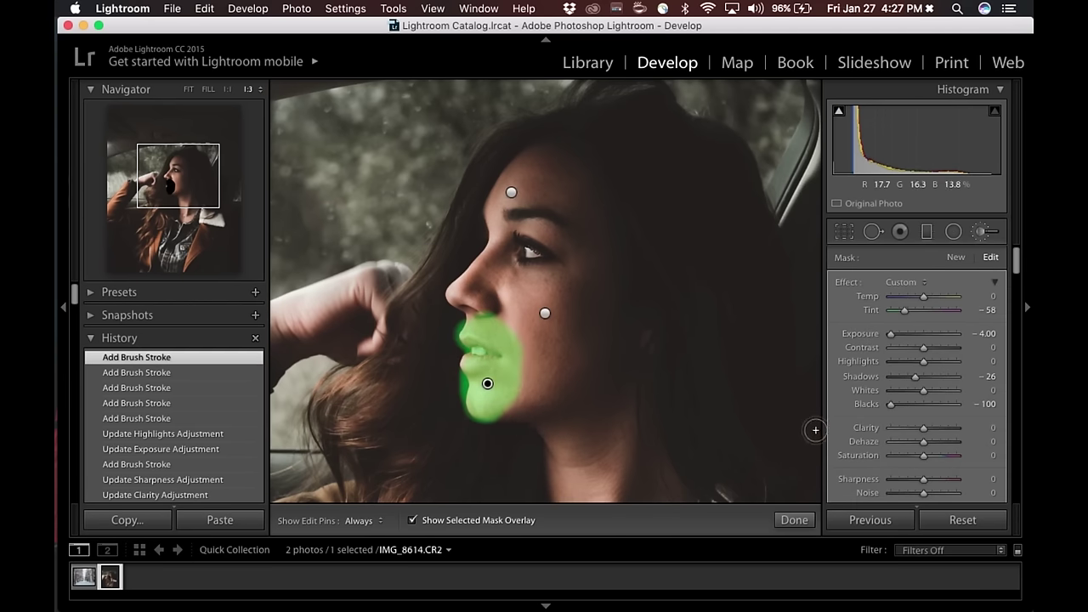
# Reset the mouth and chin mask's effects, set its shadows to -61 and highlights to -12 with the overlay hidden, and close the brush
pyautogui.press('alt')
pyautogui.click(846, 283)
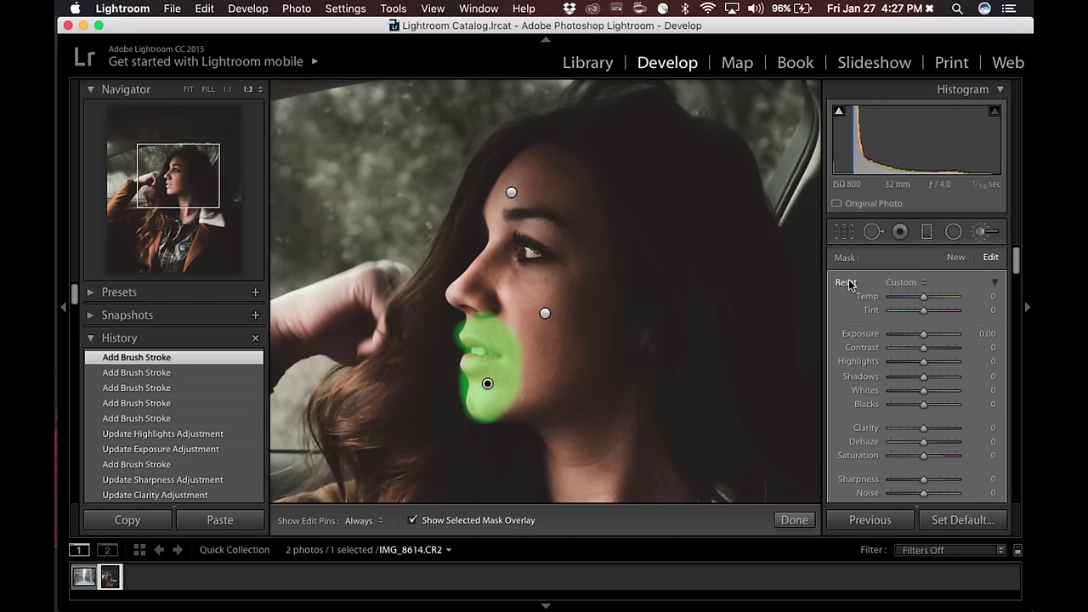
pyautogui.press('o')
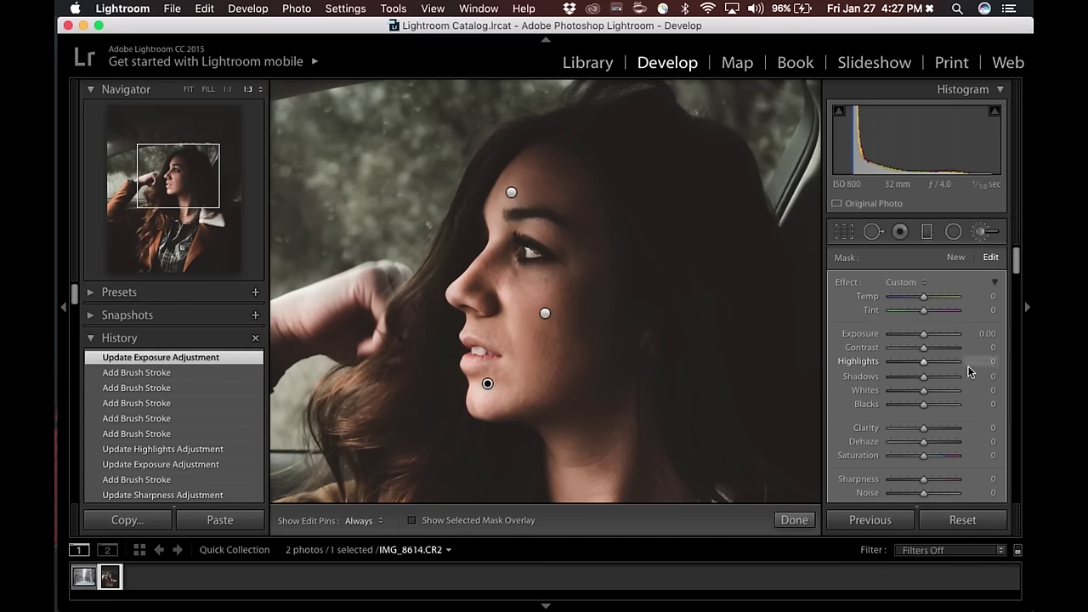
pyautogui.moveTo(923, 376)
pyautogui.mouseDown()
pyautogui.moveTo(896, 376)
pyautogui.moveTo(933, 381)
pyautogui.moveTo(902, 379)
pyautogui.moveTo(919, 364)
pyautogui.mouseUp()
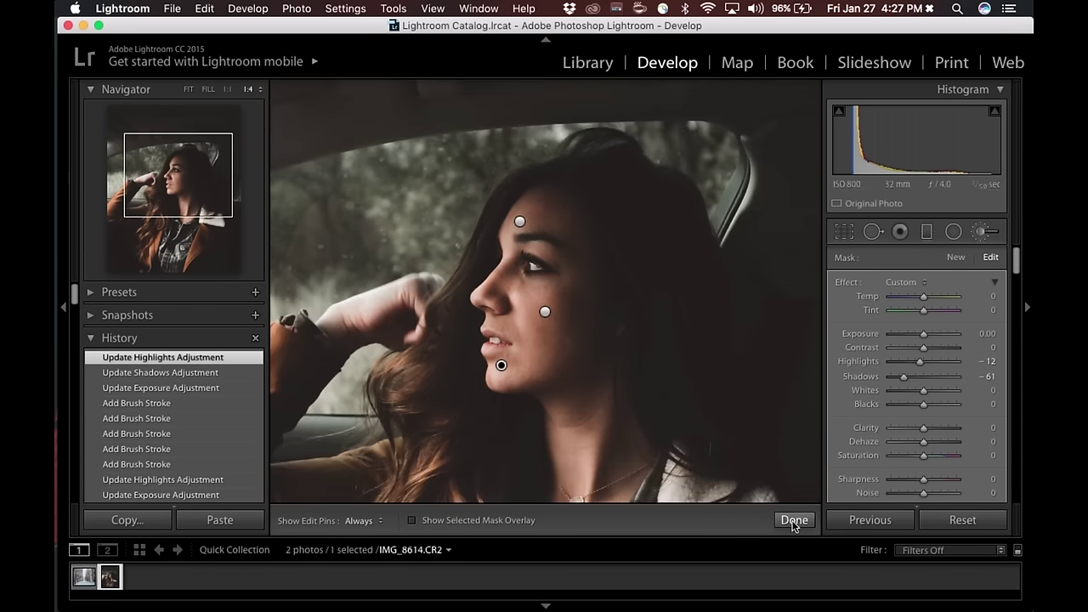
pyautogui.click(794, 519)
pyautogui.click(702, 361)
pyautogui.press('super+equal')
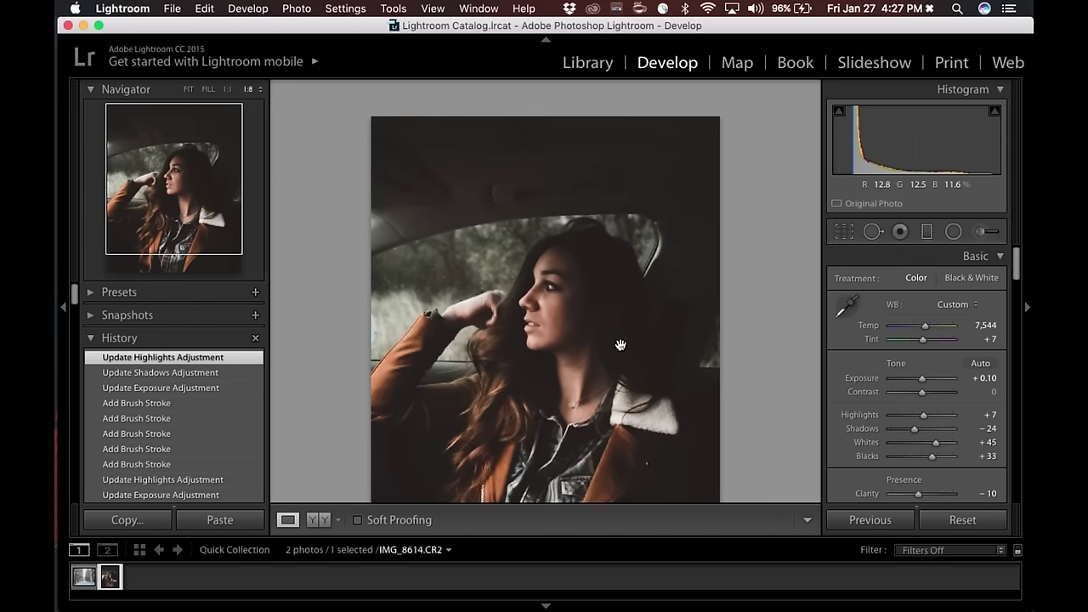
pyautogui.press('super+equal')
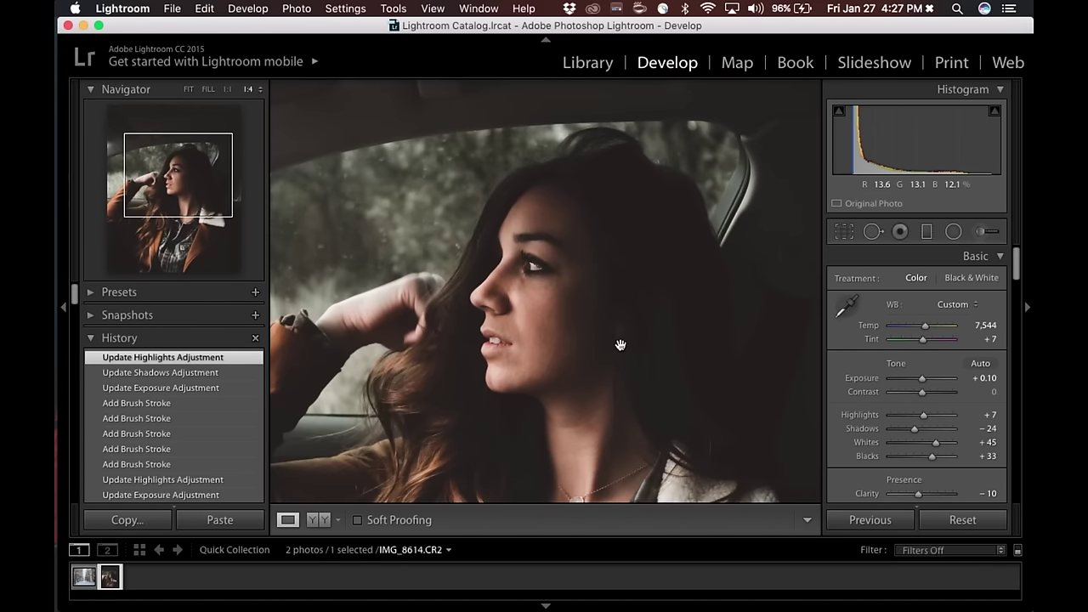
# Warm the existing face masks, setting temperature to 25 on the chin mask and 26 on the forehead mask
pyautogui.click(982, 232)
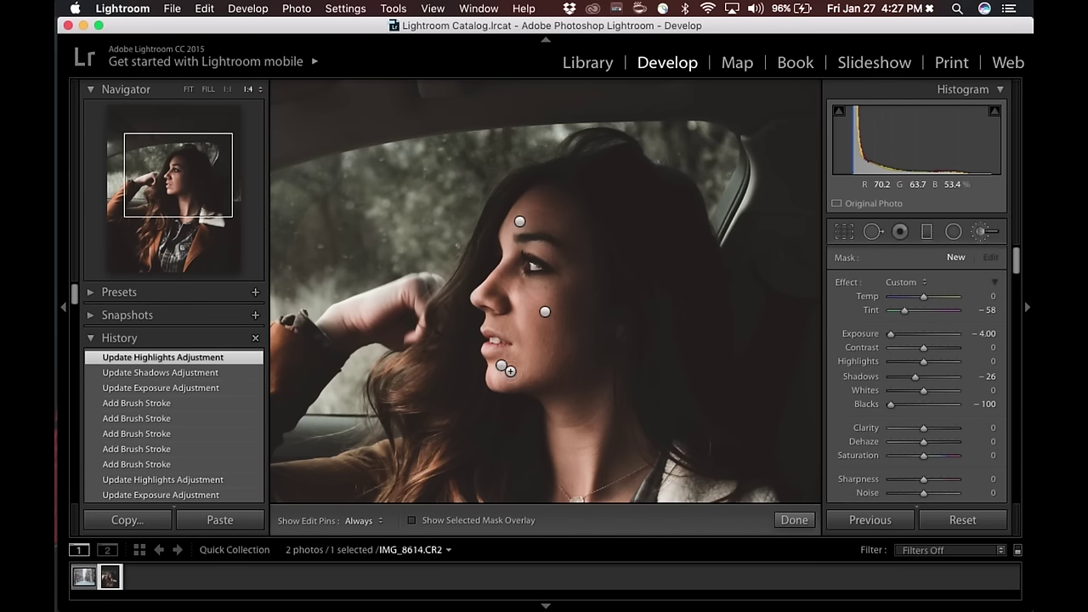
pyautogui.click(501, 367)
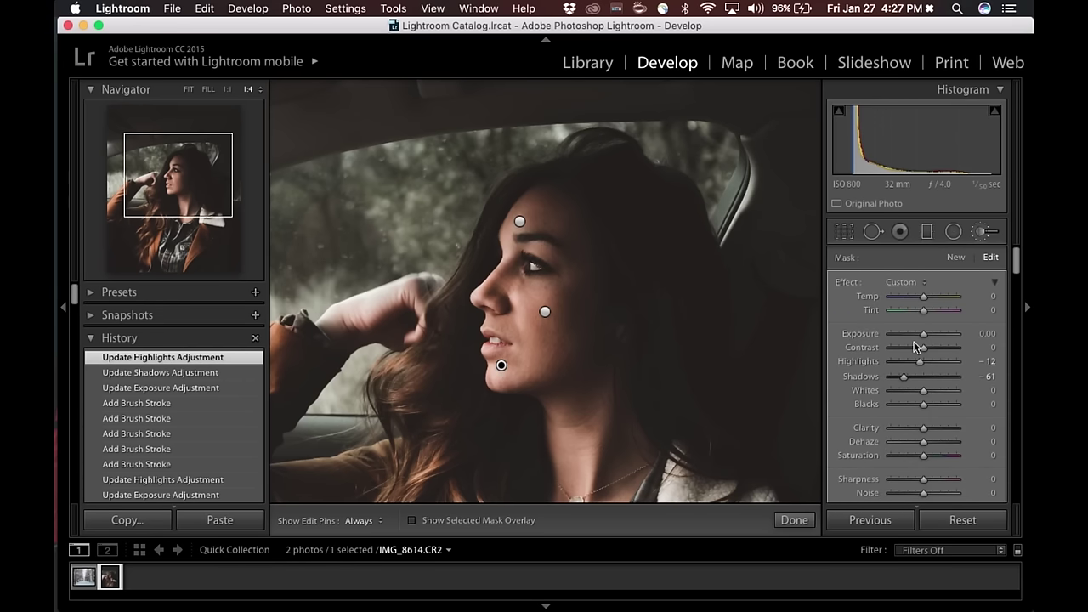
pyautogui.moveTo(923, 299); pyautogui.dragTo(931, 297)
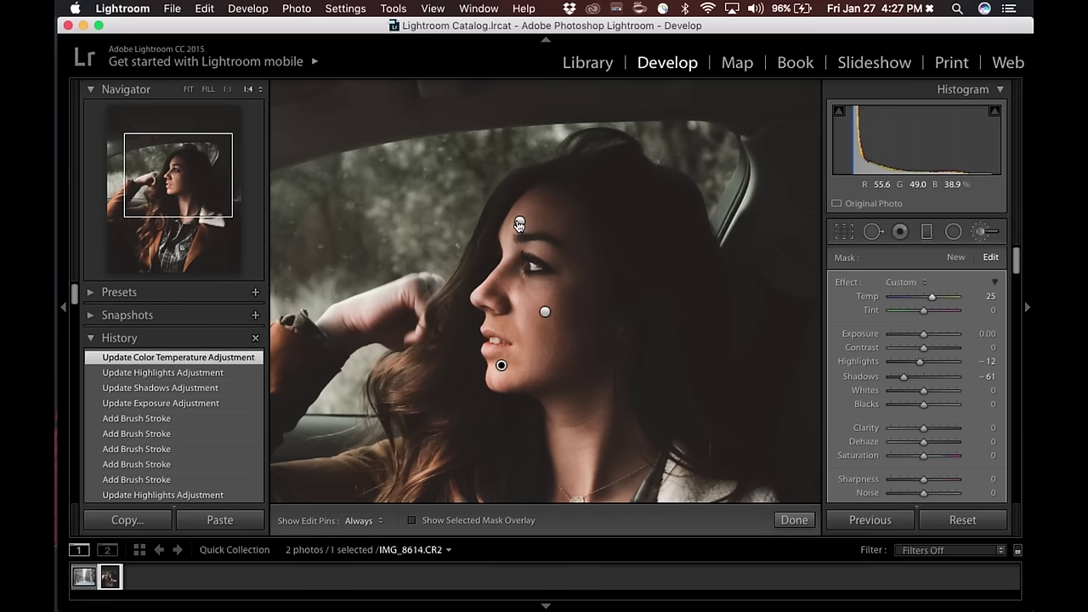
pyautogui.click(519, 225)
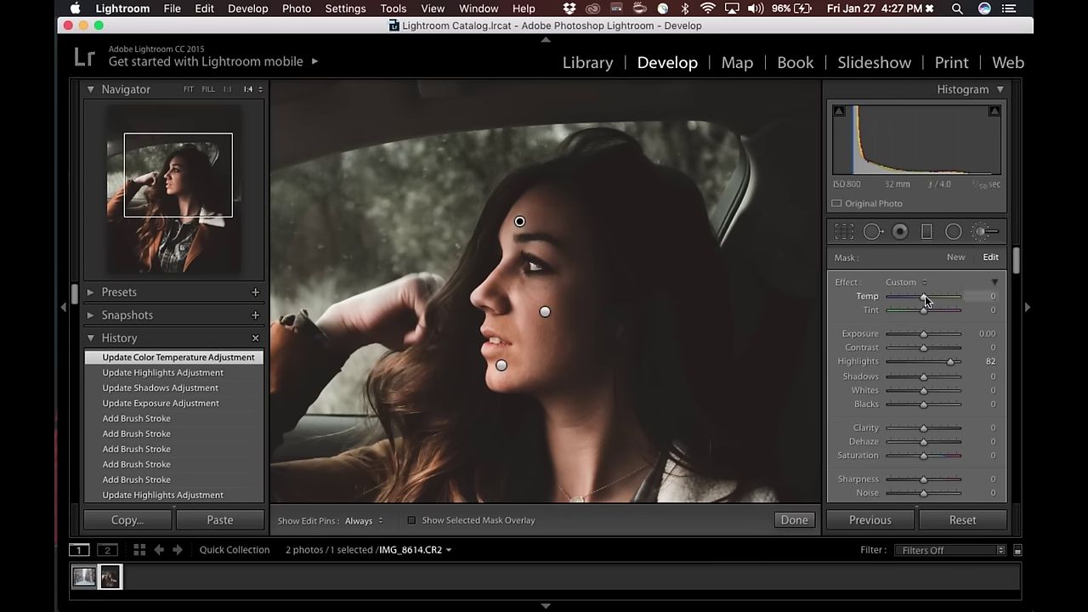
pyautogui.moveTo(925, 300); pyautogui.dragTo(932, 298)
pyautogui.press('h')
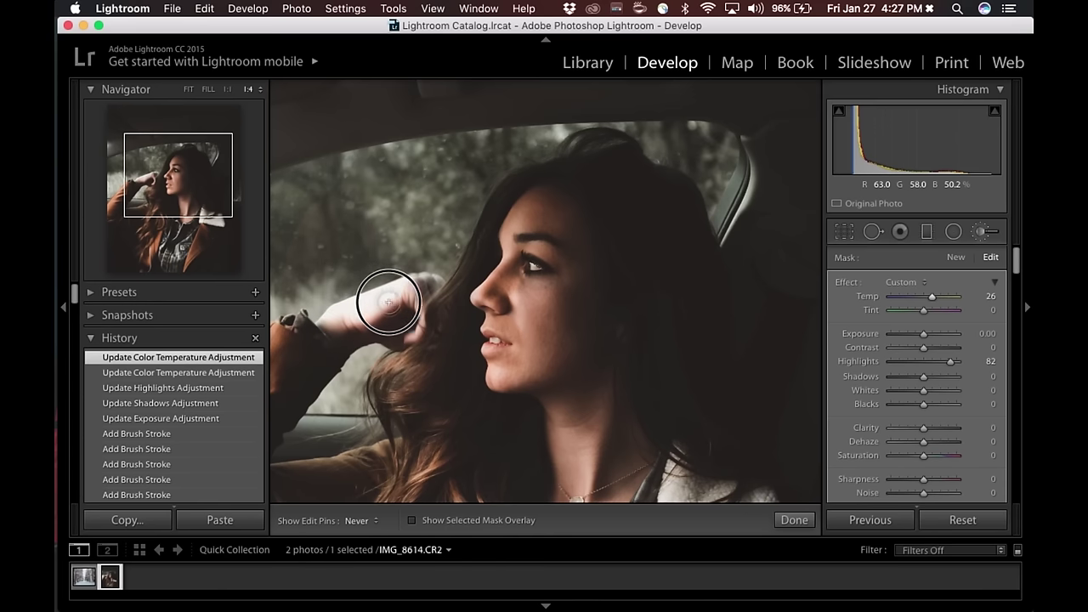
pyautogui.moveTo(387, 302)
pyautogui.mouseDown()
pyautogui.moveTo(422, 287)
pyautogui.moveTo(420, 298)
pyautogui.mouseUp()
pyautogui.press('h')
pyautogui.press('super+z')
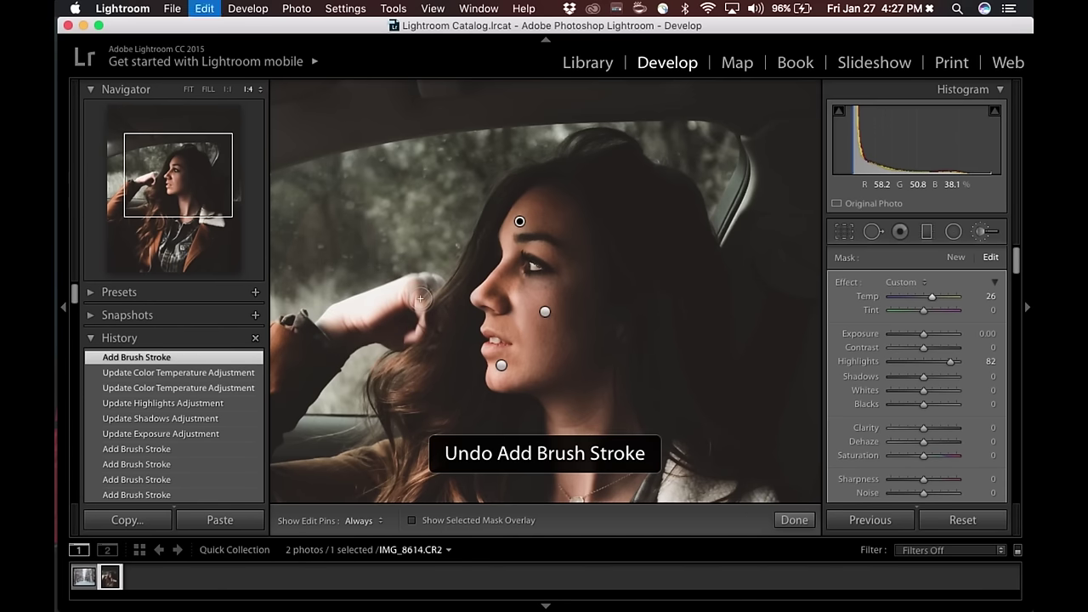
pyautogui.click(980, 235)
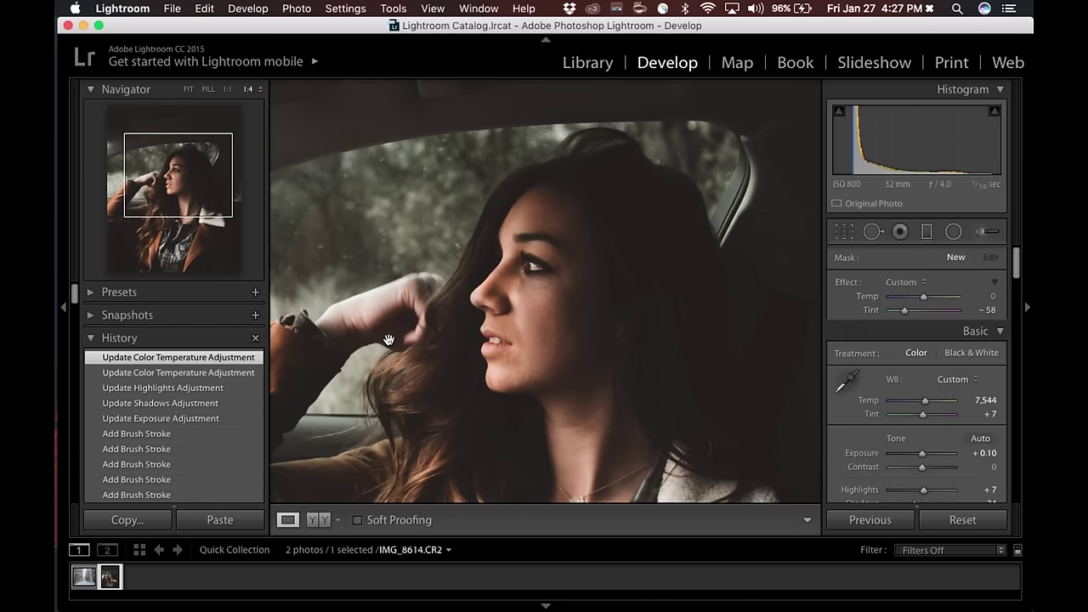
# Paint a separate new Adjustment Brush mask over the woman's raised hand and wrist
pyautogui.click(983, 230)
pyautogui.press('h')
pyautogui.moveTo(423, 293)
pyautogui.mouseDown()
pyautogui.moveTo(324, 325)
pyautogui.moveTo(413, 287)
pyautogui.mouseUp()
pyautogui.press('o')
pyautogui.press('h')
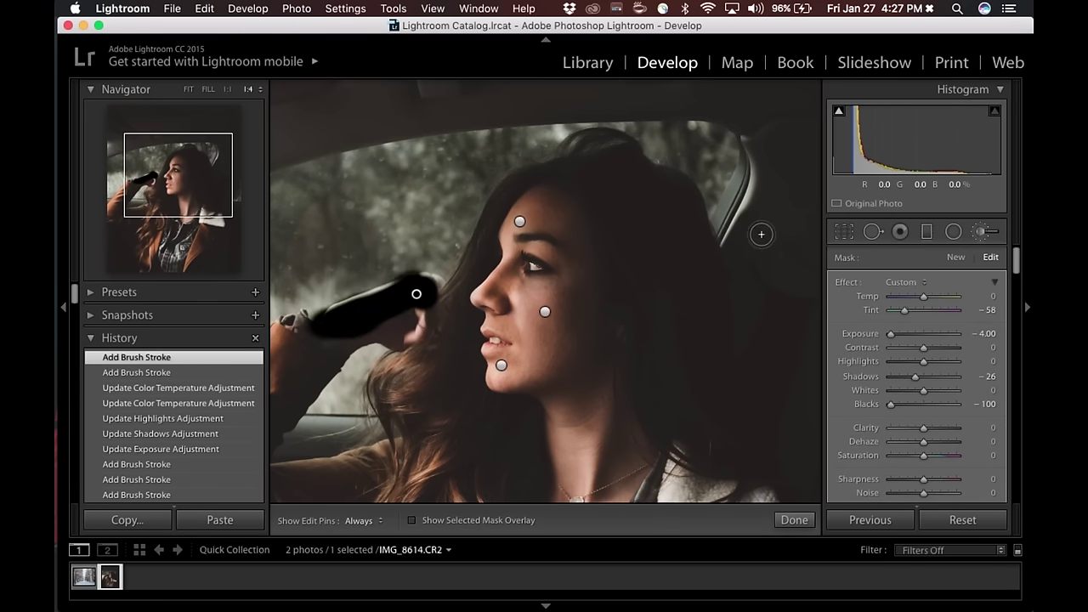
# Reset the hand mask's effect settings to zero, warm its color temperature, and close the Adjustment Brush
pyautogui.keyDown('alt'); pyautogui.click(842, 282); pyautogui.keyUp('alt')
pyautogui.moveTo(922, 297); pyautogui.dragTo(940, 298)
pyautogui.click(808, 526)
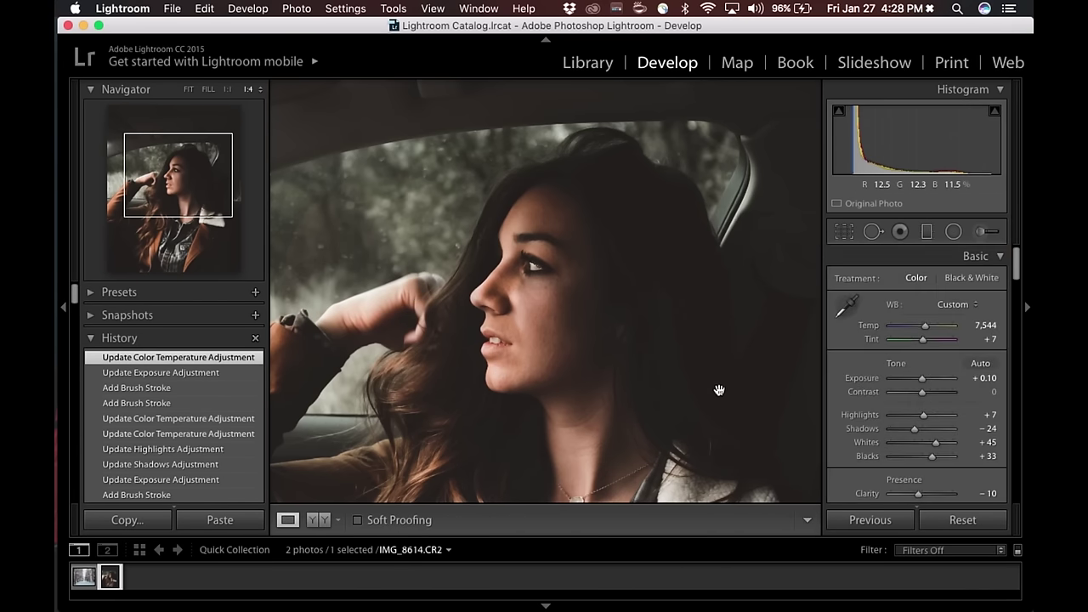
# Paint a new mask over the jacket's white collar and dark shoulder with the overlay shown, and reset its effect settings to zero
pyautogui.press('z')
pyautogui.click(188, 89)
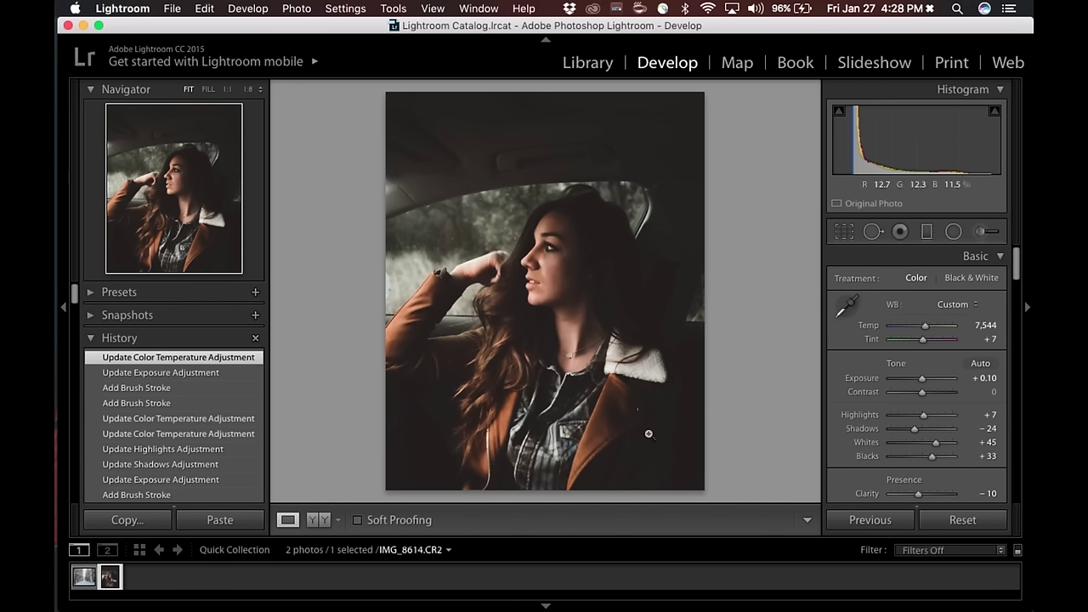
pyautogui.click(980, 231)
pyautogui.press('o')
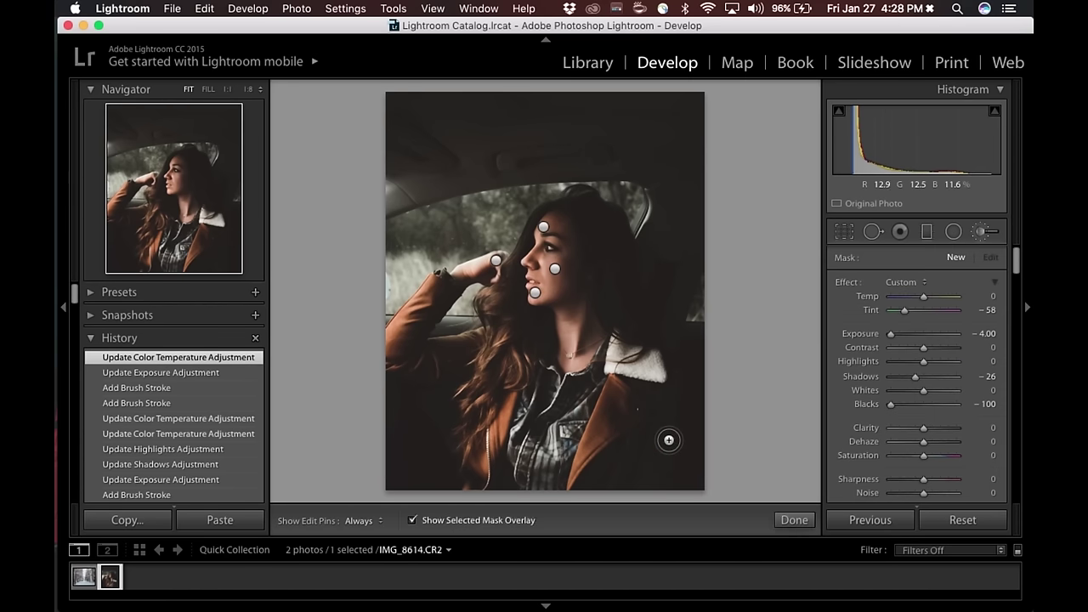
pyautogui.press('h')
pyautogui.moveTo(668, 439)
pyautogui.mouseDown()
pyautogui.moveTo(644, 478)
pyautogui.moveTo(643, 454)
pyautogui.moveTo(611, 485)
pyautogui.moveTo(635, 394)
pyautogui.moveTo(597, 485)
pyautogui.moveTo(641, 420)
pyautogui.moveTo(658, 367)
pyautogui.moveTo(684, 443)
pyautogui.moveTo(673, 478)
pyautogui.mouseUp()
pyautogui.moveTo(592, 480); pyautogui.dragTo(626, 360)
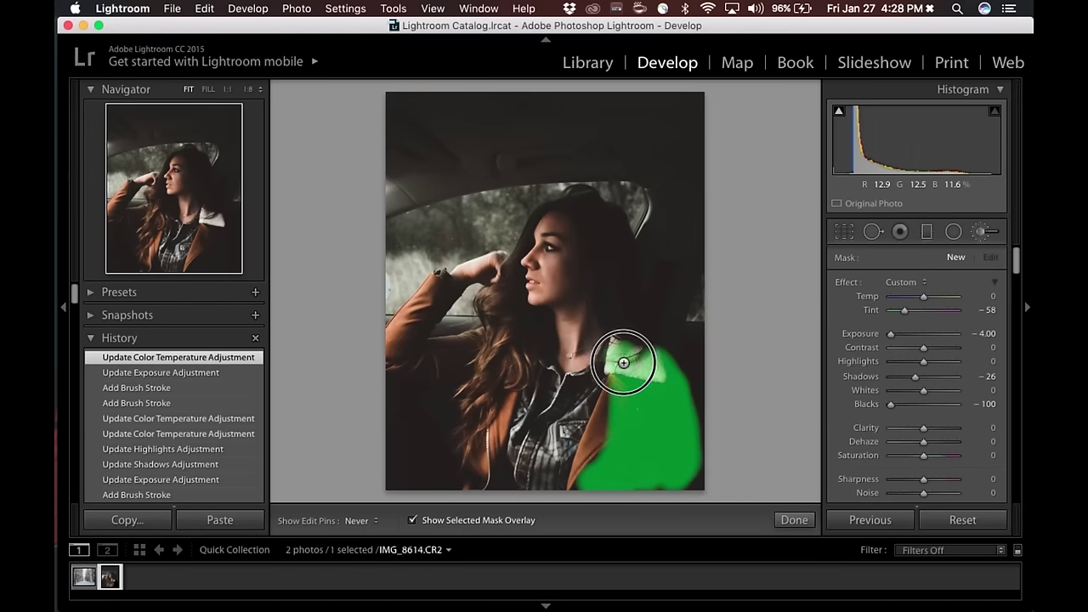
pyautogui.press('h')
pyautogui.keyDown('alt'); pyautogui.click(843, 283); pyautogui.keyUp('alt')
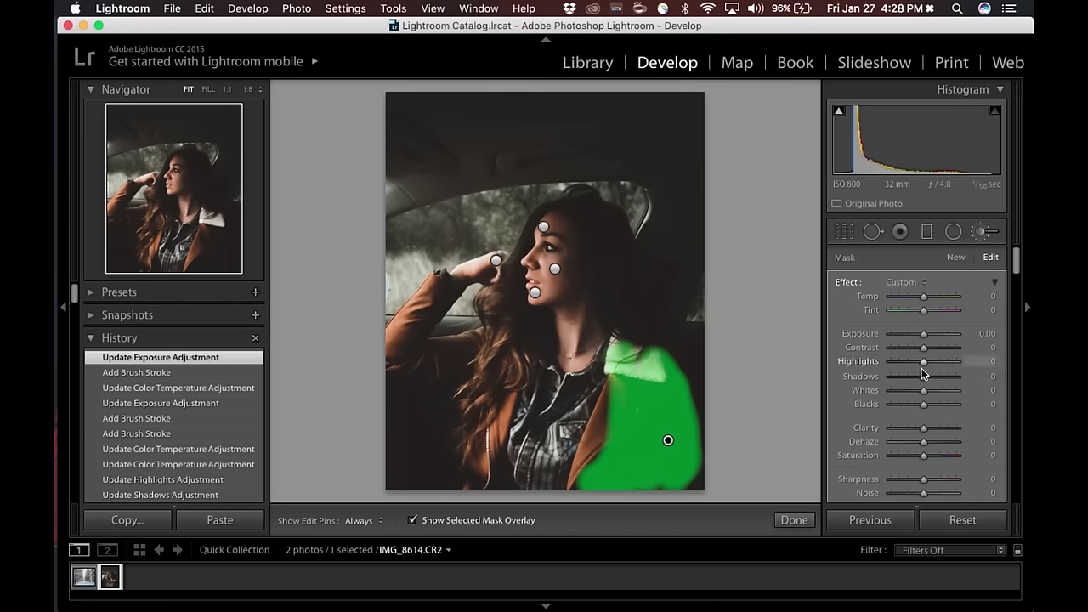
# Hide the mask overlay, adjust the jacket mask's highlights and shadows, and close the Adjustment Brush
pyautogui.press('o')
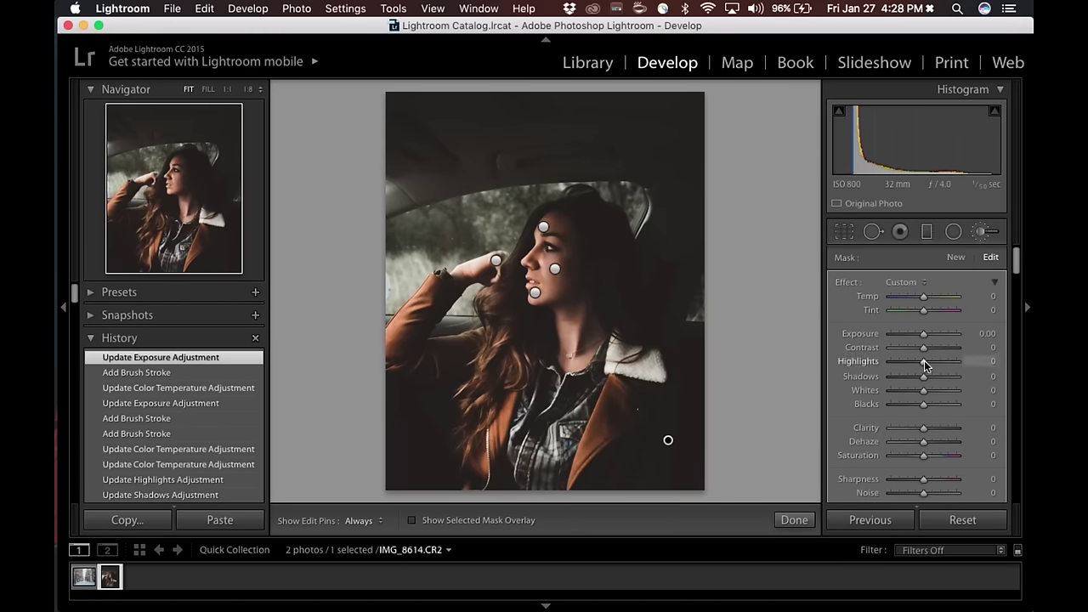
pyautogui.moveTo(923, 361); pyautogui.dragTo(964, 375)
pyautogui.click(794, 520)
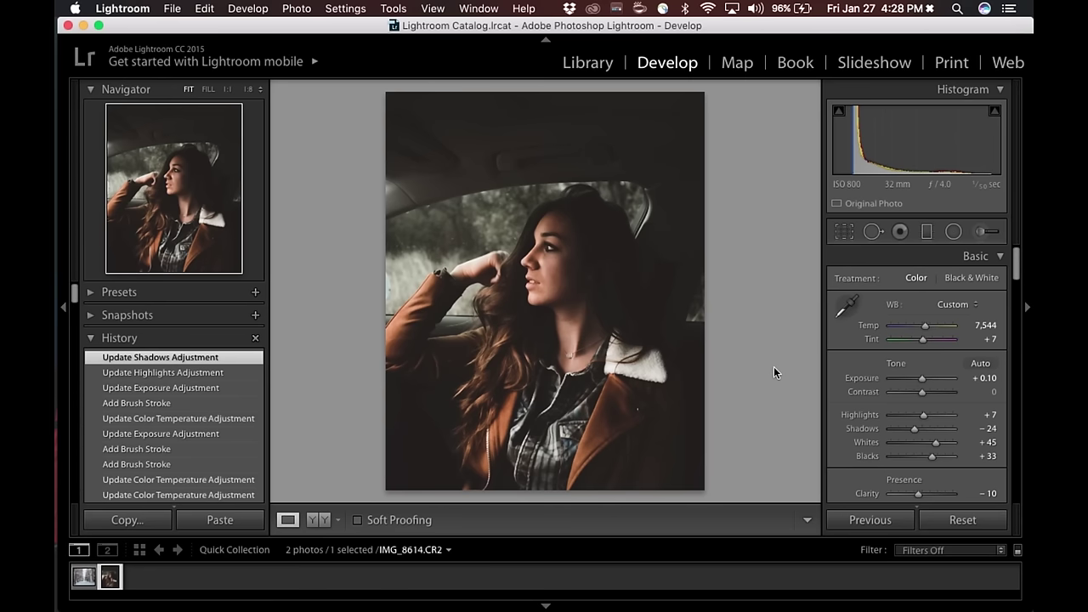
# Switch to the snowy forest photo IMG_7756.CR2 and reset all its develop settings
pyautogui.click(87, 580)
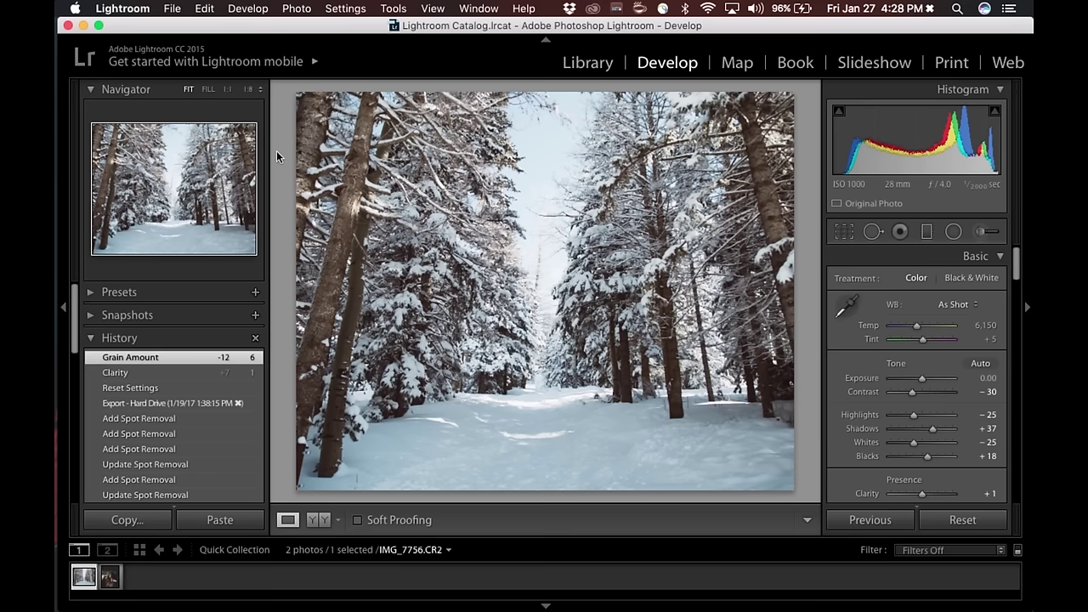
pyautogui.press('y')
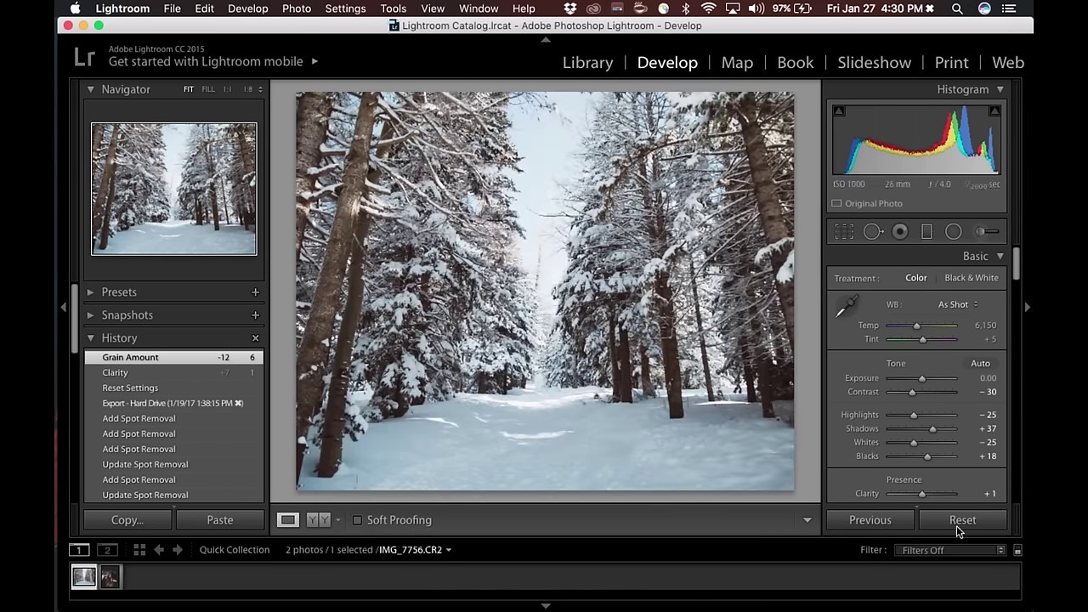
pyautogui.click(954, 520)
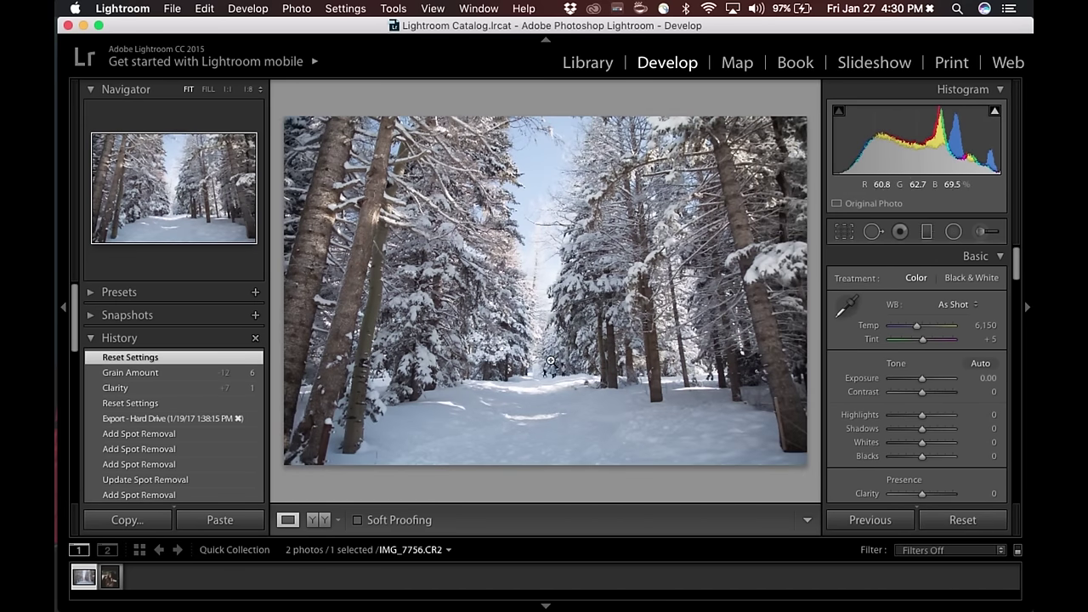
# Crop the forest photo to the 4 x 5 / 8 x 10 aspect ratio, shifting the photo slightly left inside the frame
pyautogui.moveTo(555, 381); pyautogui.dragTo(512, 467)
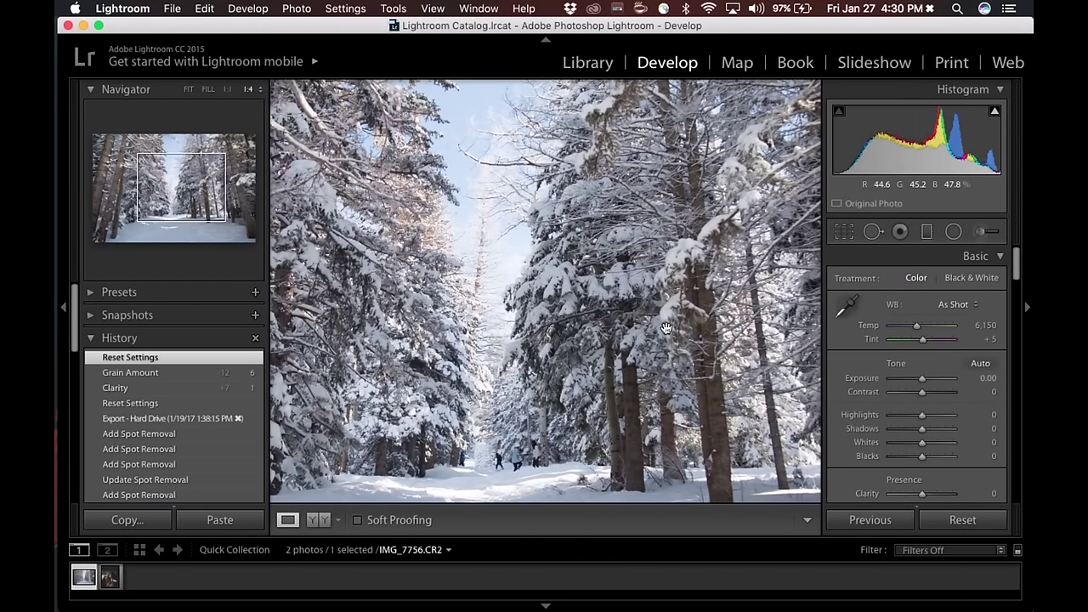
pyautogui.press('super+minus')
pyautogui.press('super+minus')
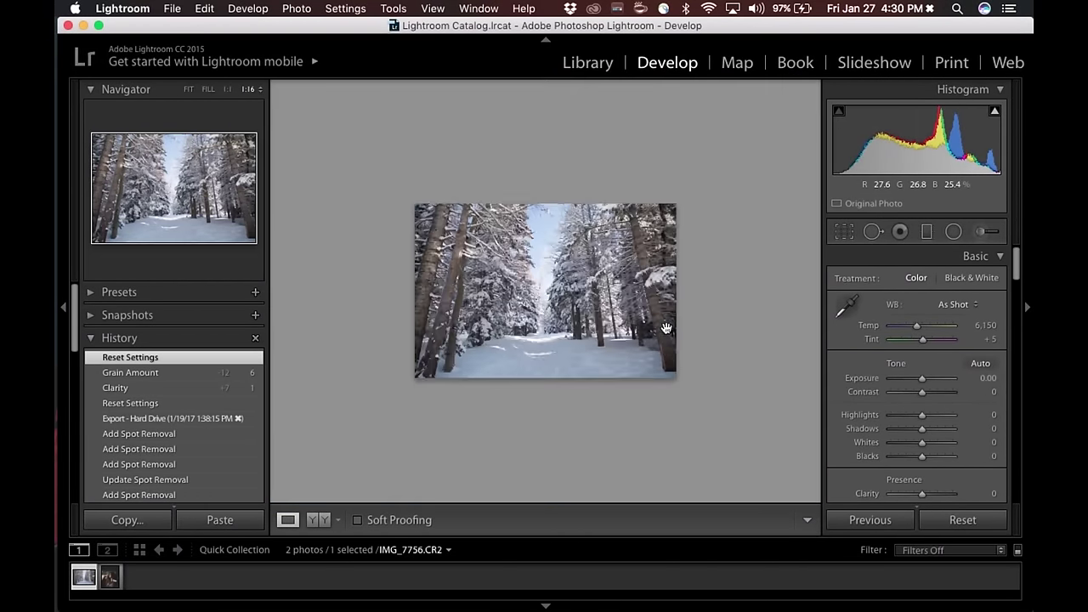
pyautogui.click(190, 89)
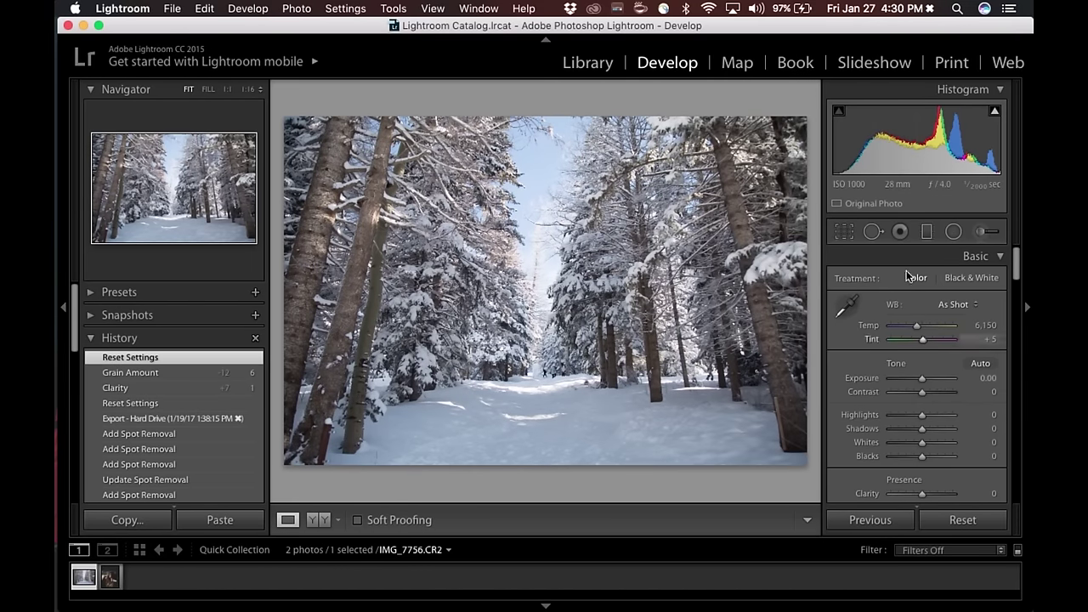
pyautogui.click(849, 233)
pyautogui.click(949, 281)
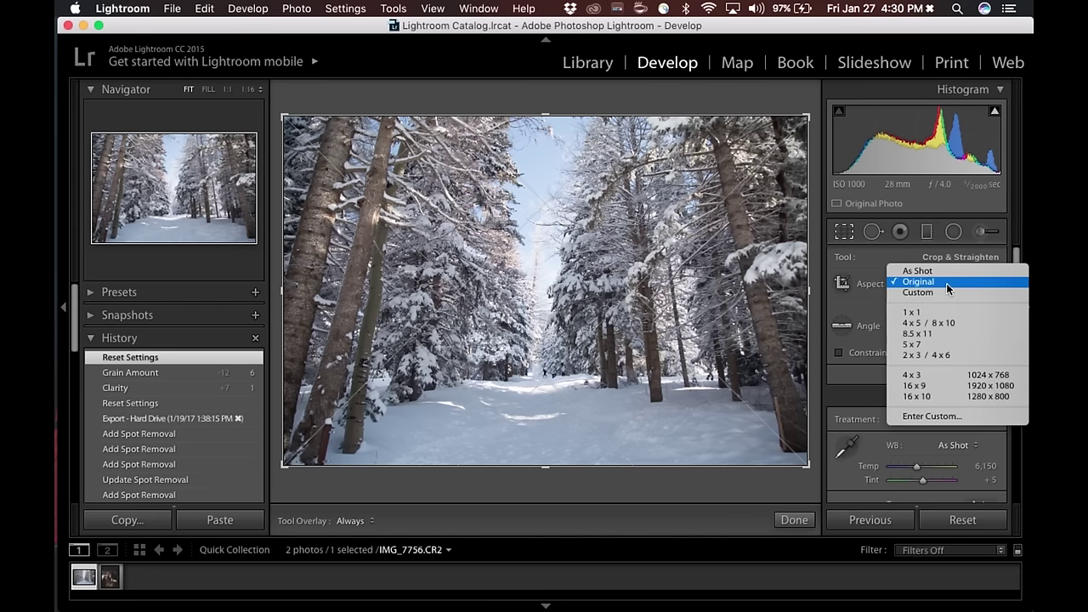
pyautogui.click(948, 324)
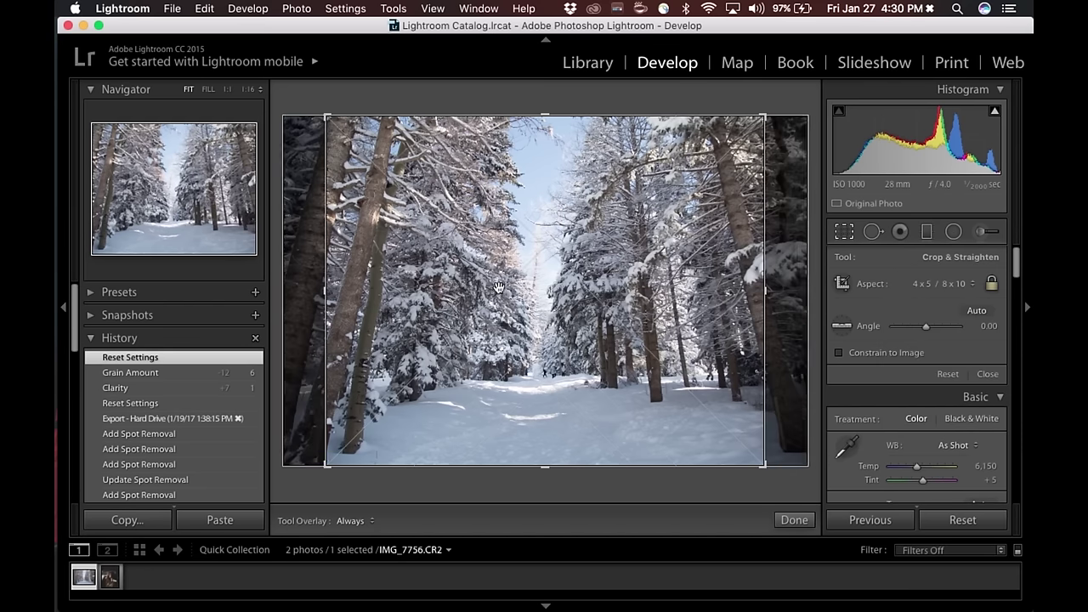
pyautogui.moveTo(498, 318); pyautogui.dragTo(493, 315)
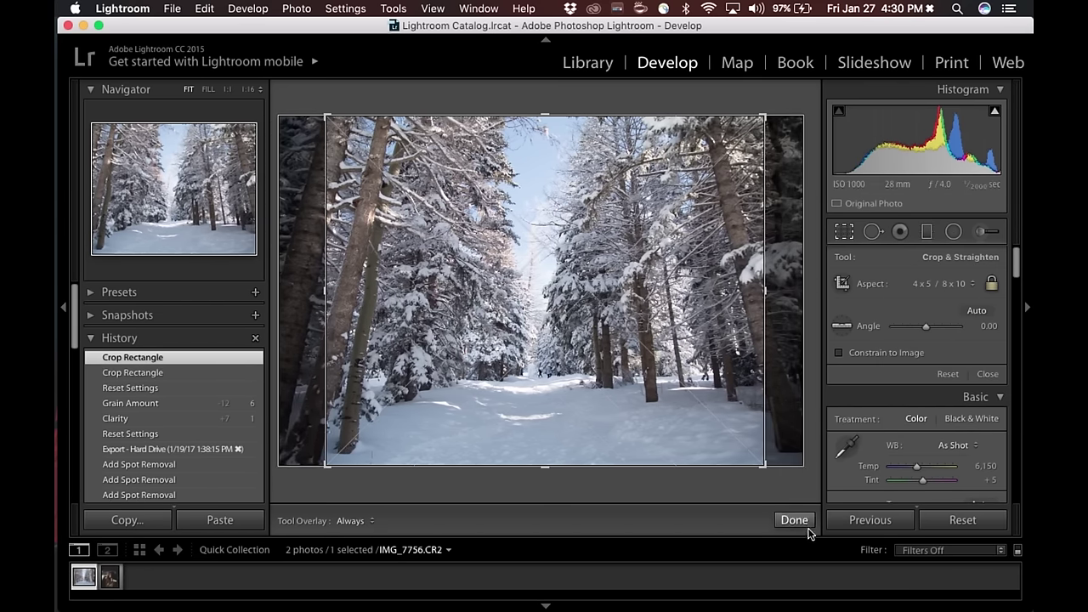
pyautogui.click(807, 522)
# Clone out the distant person in the blue jacket beside the tree trunk with the Spot Removal tool
pyautogui.click(518, 366)
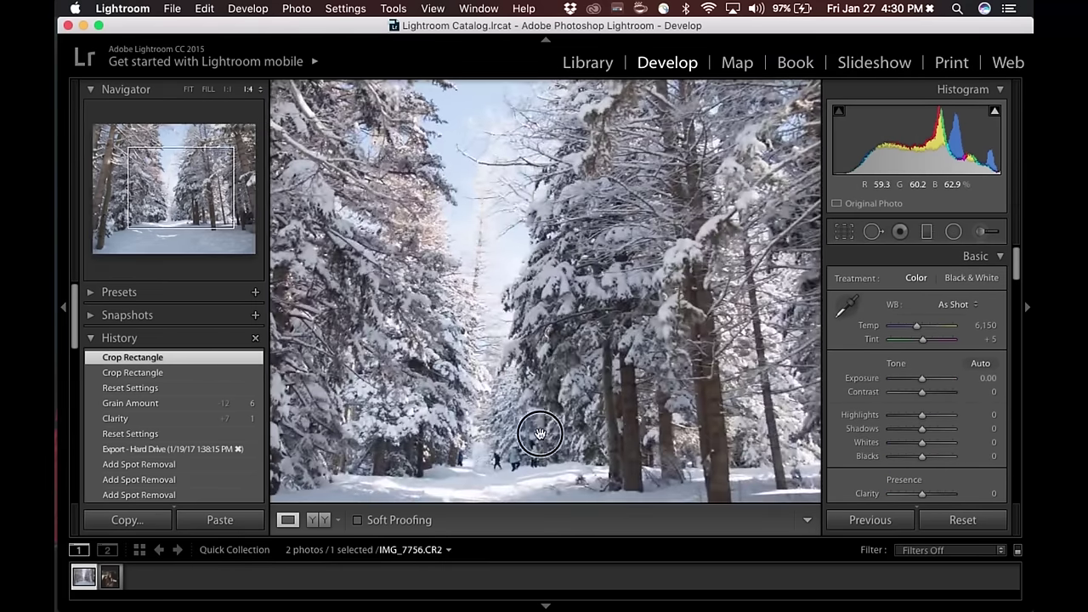
pyautogui.moveTo(534, 437); pyautogui.dragTo(559, 347)
pyautogui.press('super+equal')
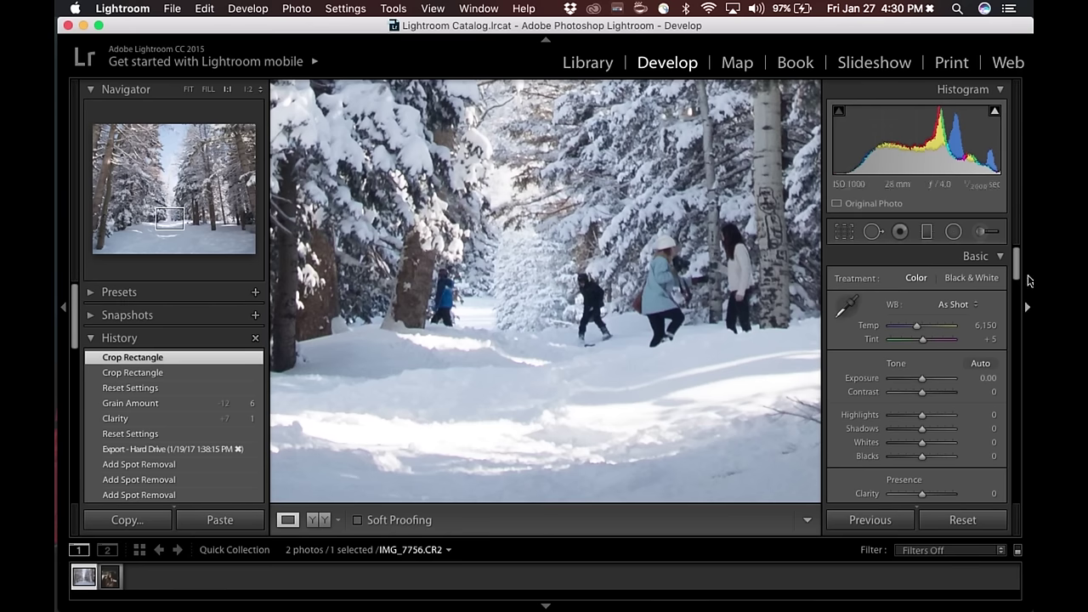
pyautogui.click(872, 233)
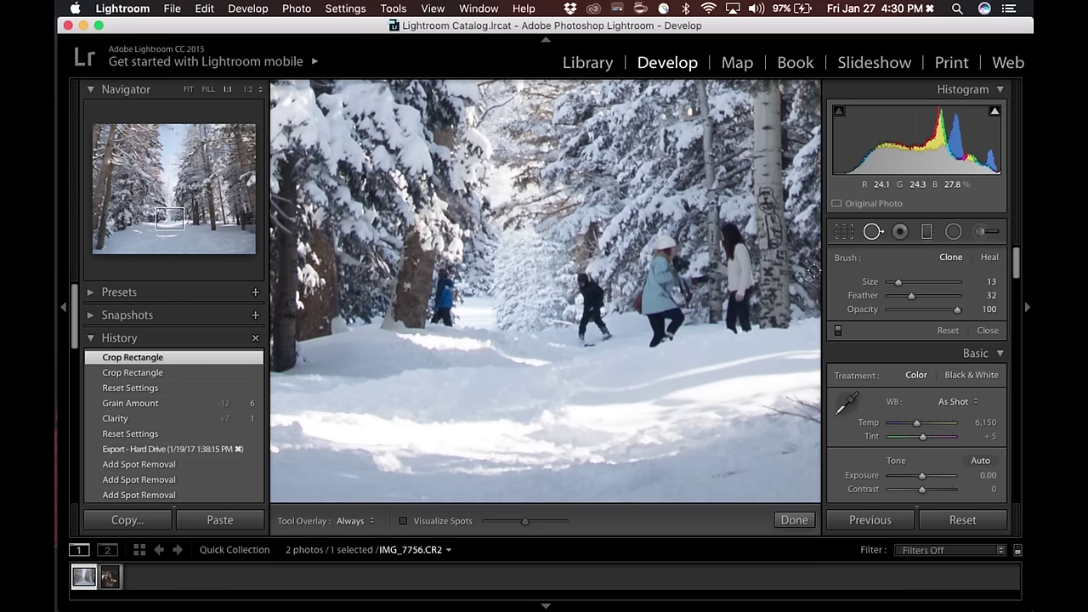
pyautogui.scroll(5, 814, 271)
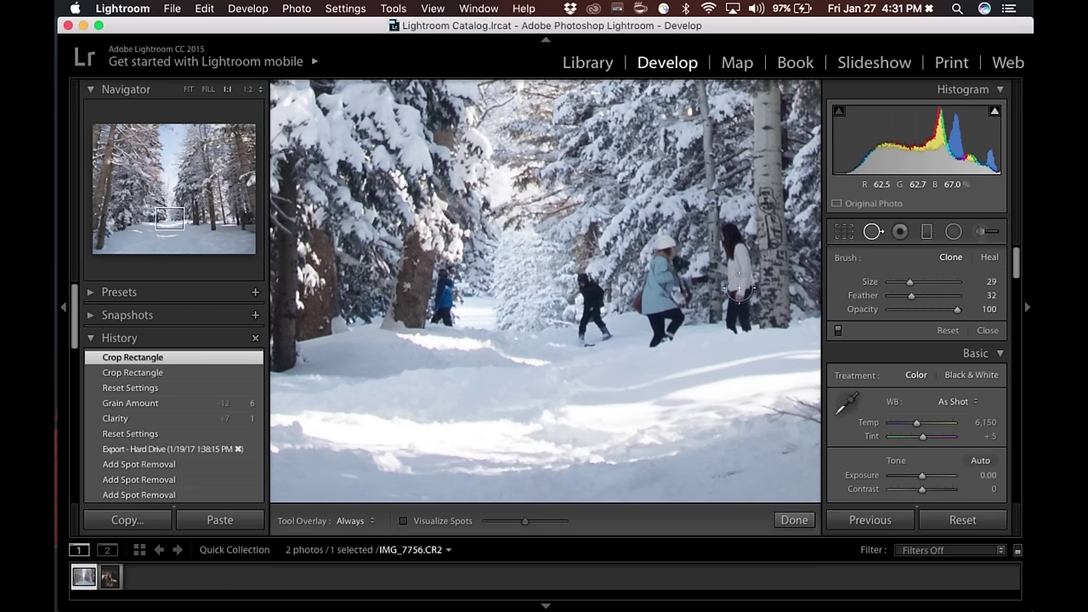
pyautogui.click(338, 331)
pyautogui.press('super+z')
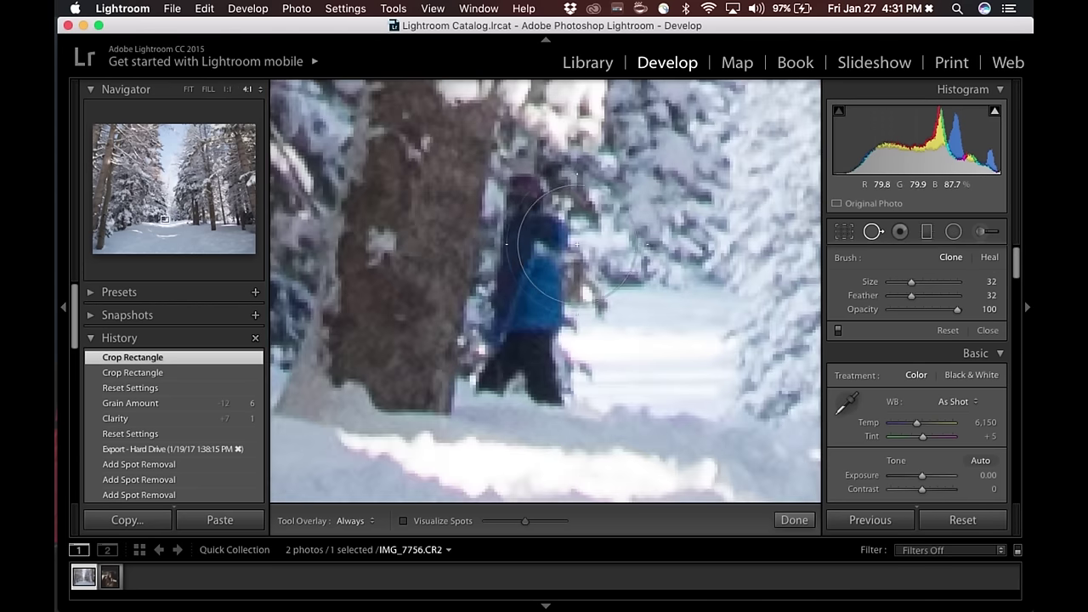
pyautogui.moveTo(542, 192); pyautogui.dragTo(542, 357)
pyautogui.press('super+z')
# Clone out the person in black and the woman in the light blue coat using nearby trees and snow
pyautogui.moveTo(643, 284); pyautogui.dragTo(643, 338)
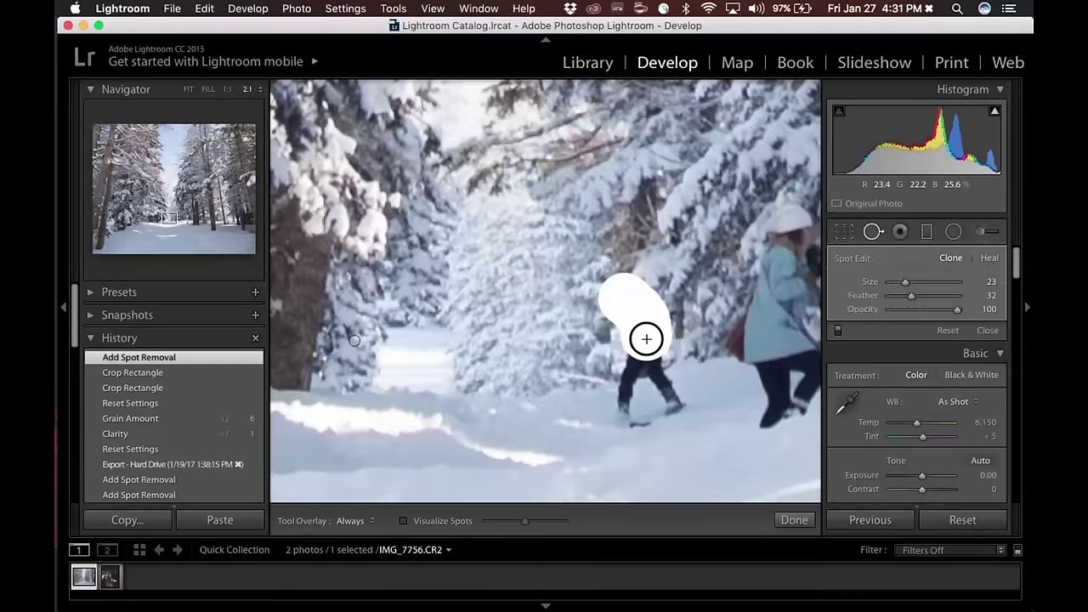
pyautogui.press('super+equal')
pyautogui.moveTo(512, 379)
pyautogui.mouseDown()
pyautogui.moveTo(566, 368)
pyautogui.moveTo(680, 445)
pyautogui.moveTo(711, 402)
pyautogui.mouseUp()
pyautogui.moveTo(577, 153); pyautogui.dragTo(457, 307)
pyautogui.press('super+minus')
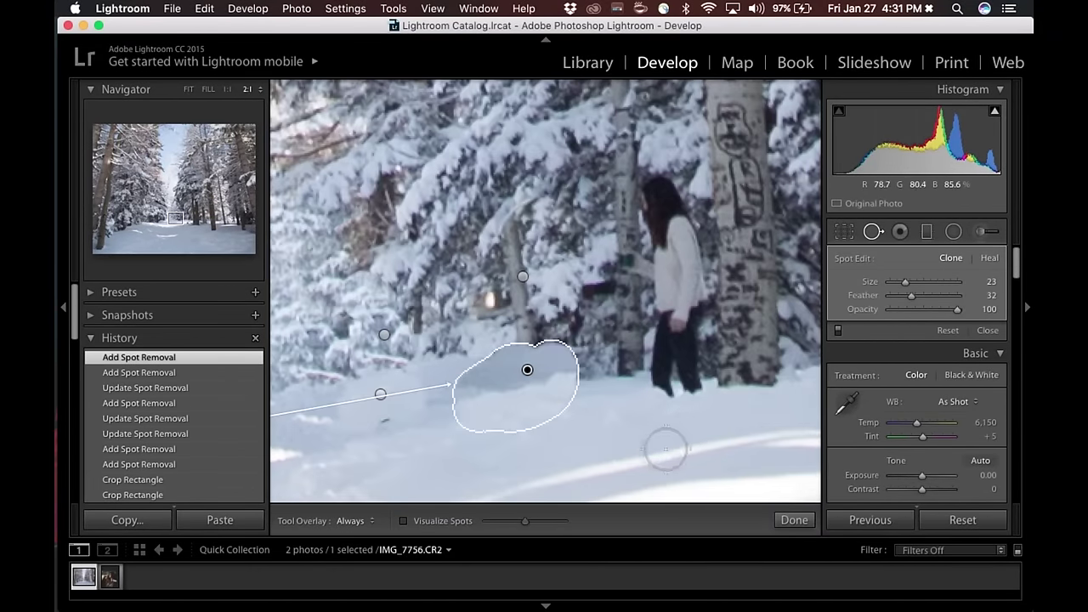
# Clone out the woman in the white sweater beside the carved trunk and close the Spot Removal tool
pyautogui.moveTo(688, 303); pyautogui.dragTo(685, 165)
pyautogui.moveTo(766, 289); pyautogui.dragTo(760, 286)
pyautogui.press('q')
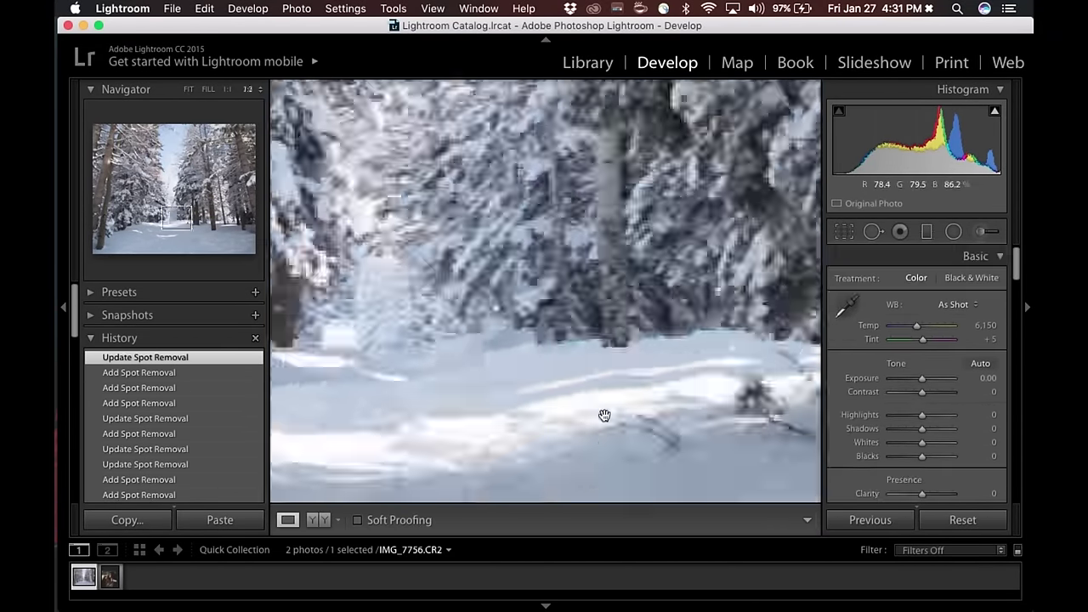
pyautogui.click(600, 394)
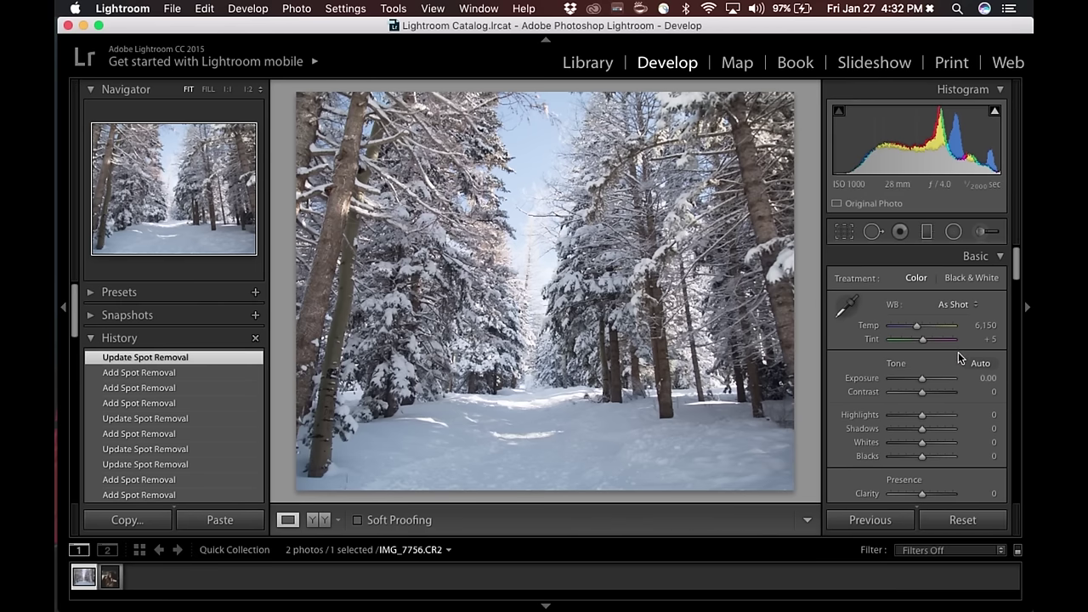
# Set the forest photo's Contrast to -13, Highlights to -29, Shadows to +37, Whites to -20 and Blacks to +11
pyautogui.scroll(-3, 960, 357)
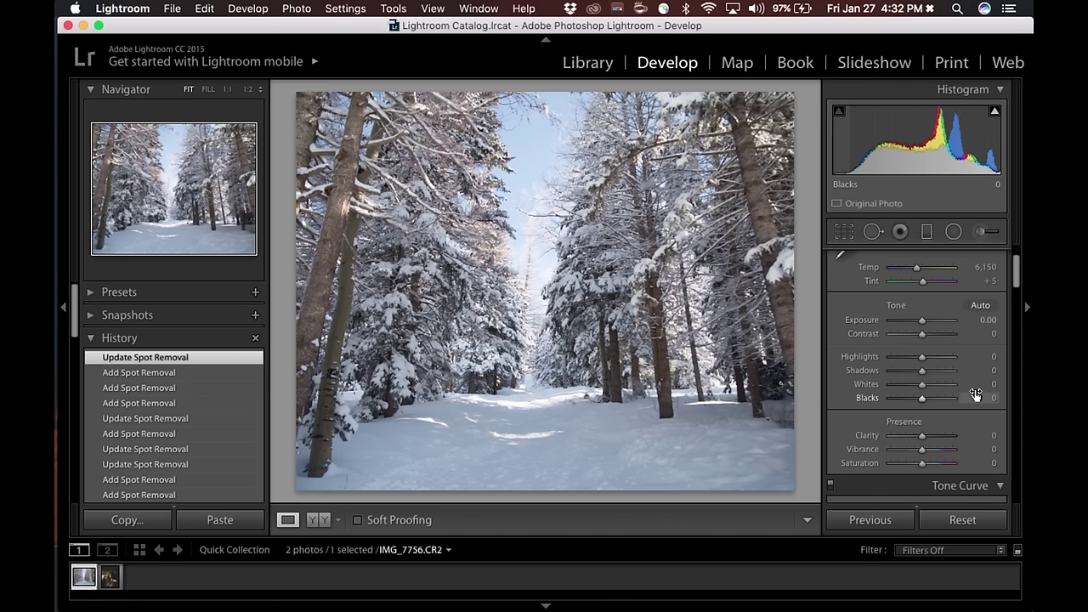
pyautogui.moveTo(924, 337); pyautogui.dragTo(918, 336)
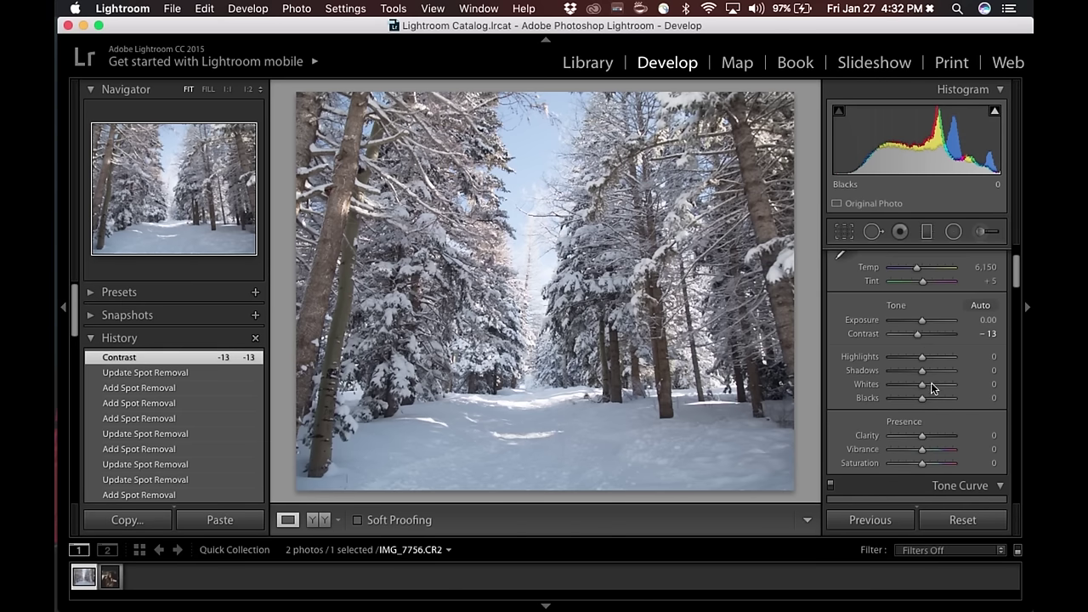
pyautogui.click(925, 358)
pyautogui.moveTo(925, 357); pyautogui.dragTo(927, 403)
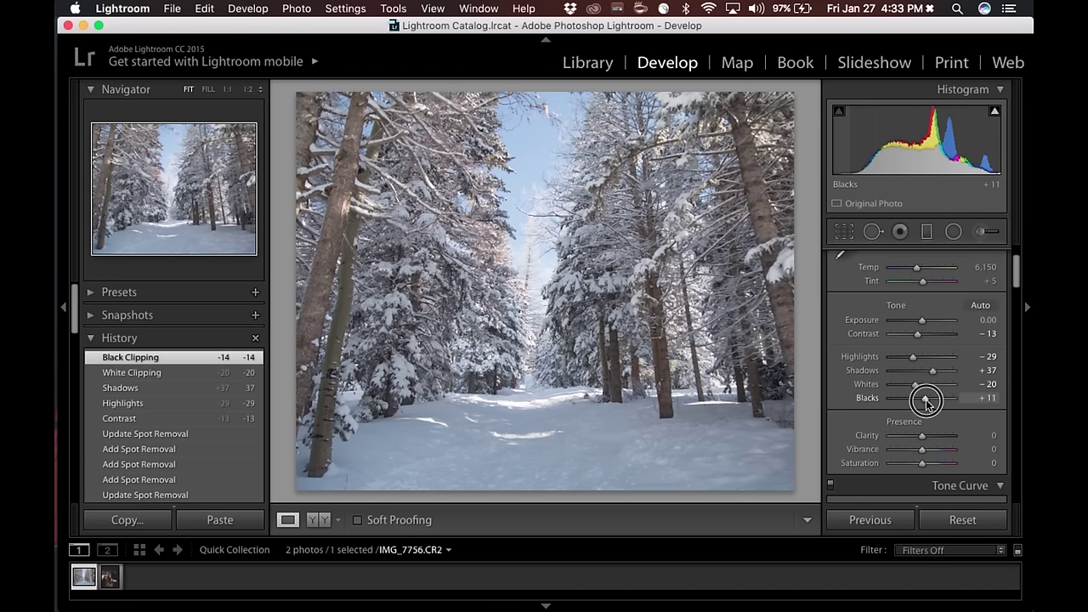
pyautogui.moveTo(926, 403); pyautogui.dragTo(926, 403)
# Set Clarity to +10, Vibrance to -7 and Saturation to -8
pyautogui.scroll(-3, 973, 401)
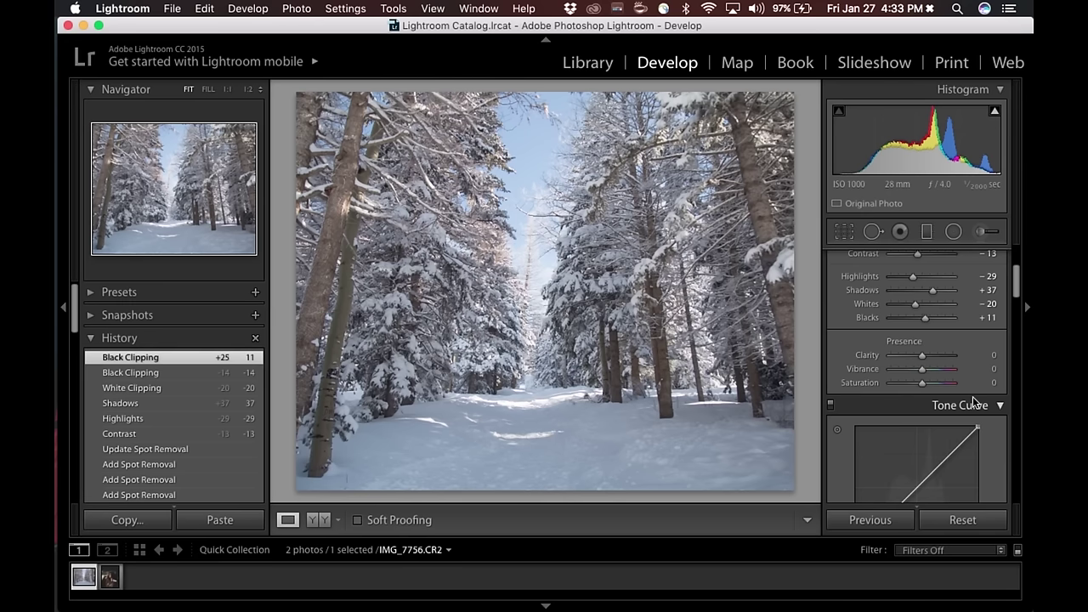
pyautogui.click(994, 355)
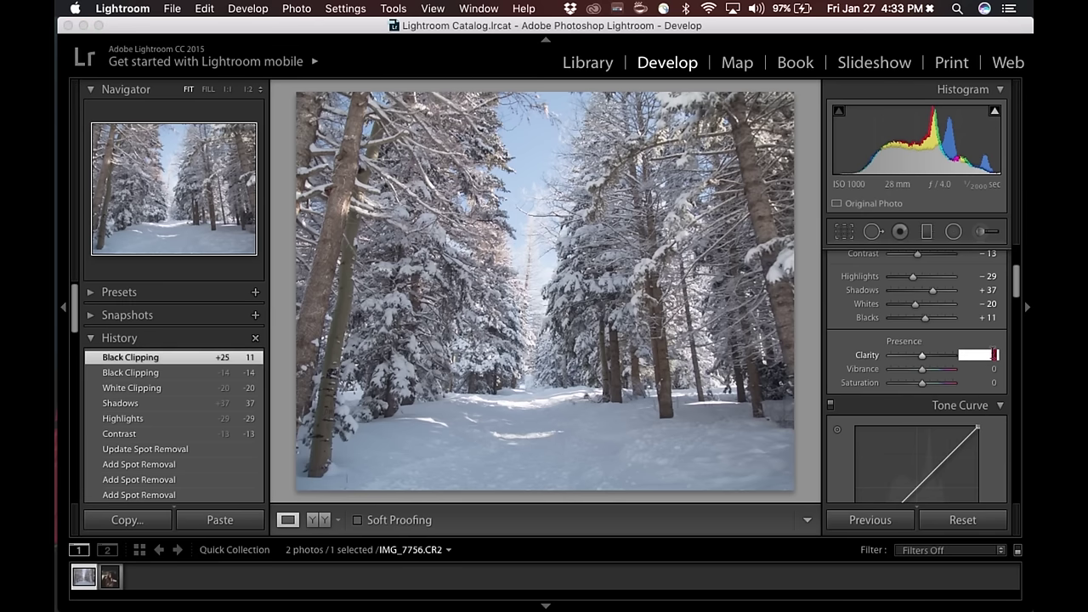
pyautogui.write('10')
pyautogui.press('Return')
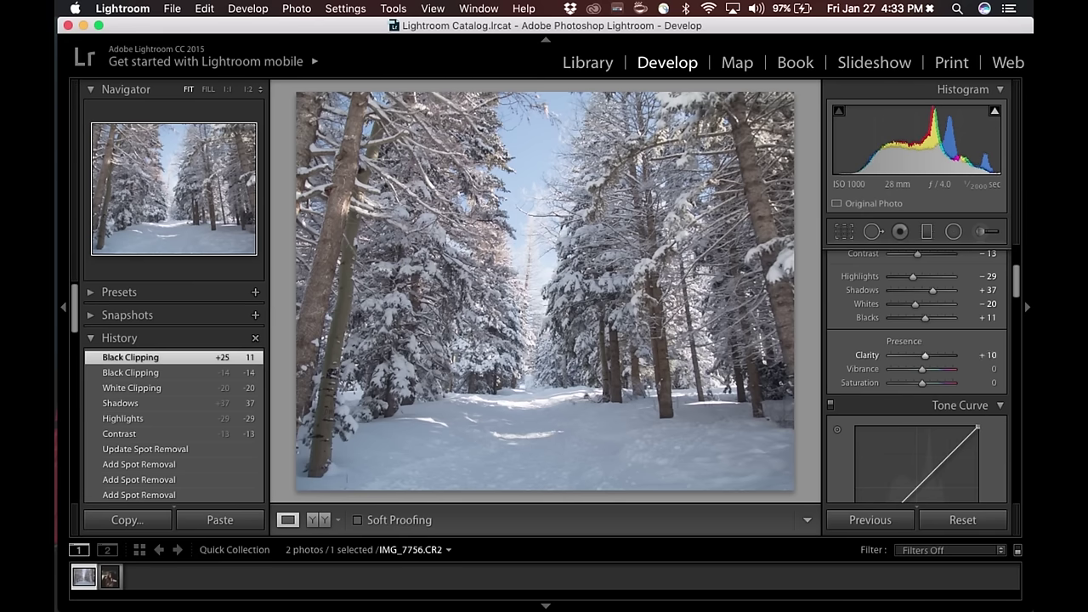
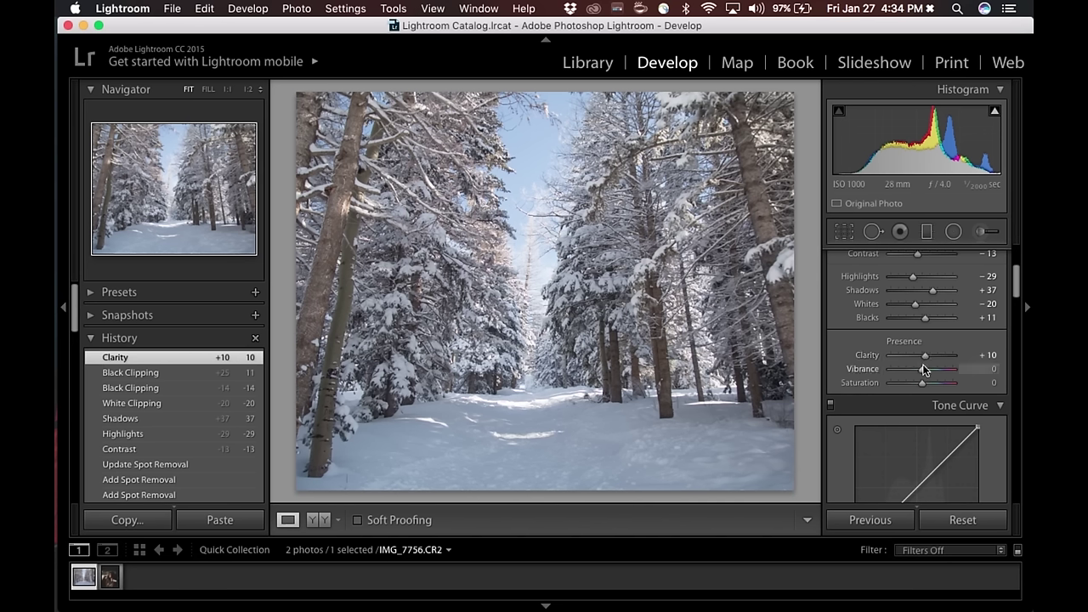
pyautogui.moveTo(924, 370); pyautogui.dragTo(920, 370)
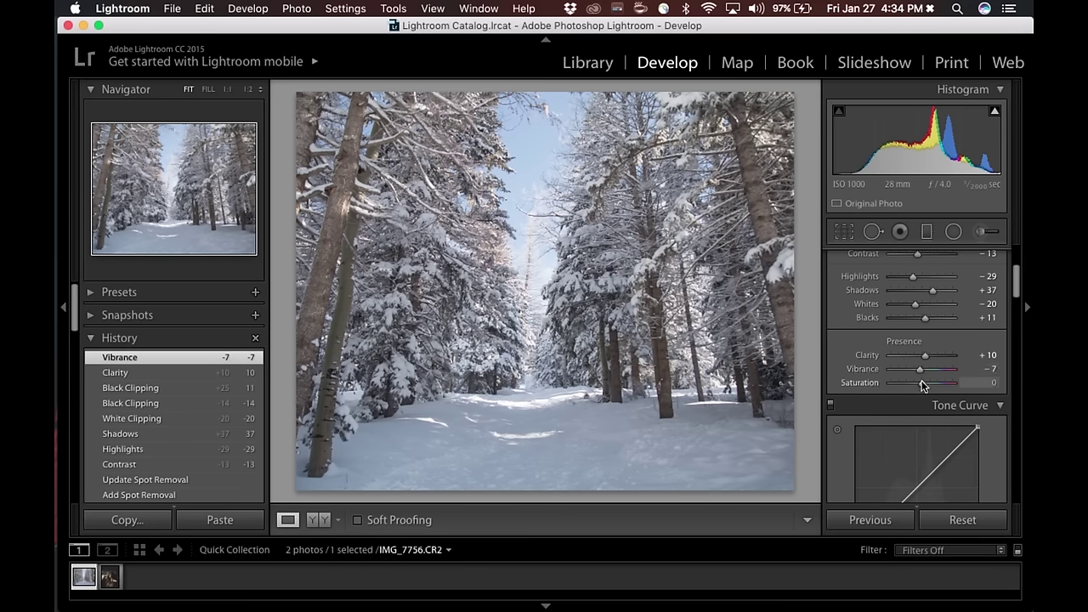
pyautogui.moveTo(921, 380); pyautogui.dragTo(917, 381)
# Add three points along the RGB point curve for highlights, midtones and shadows, and slightly lower the curve's white endpoint
pyautogui.scroll(-5, 842, 441)
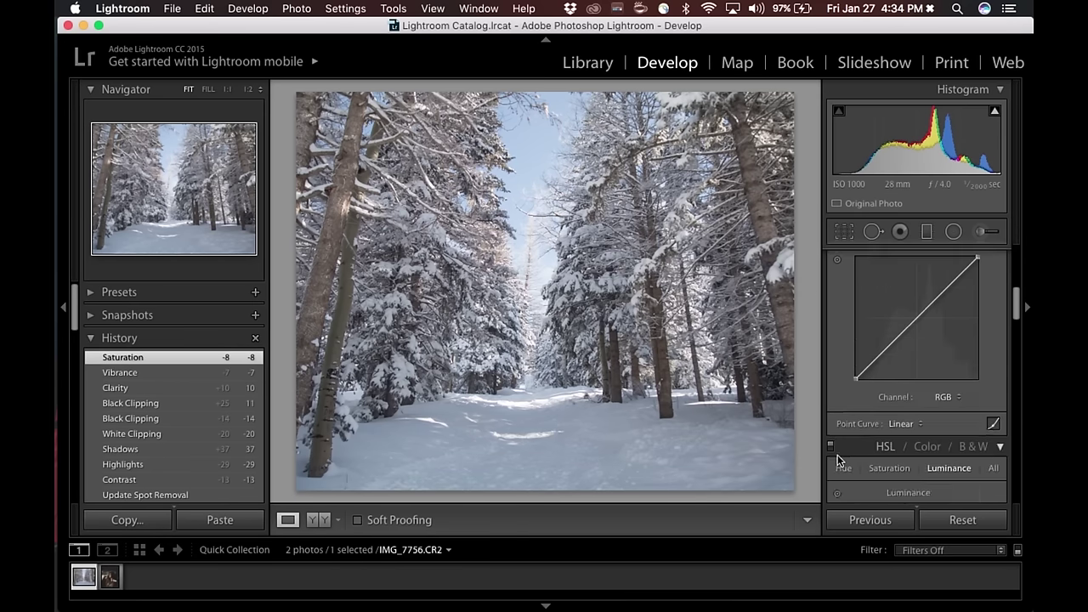
pyautogui.scroll(1, 837, 460)
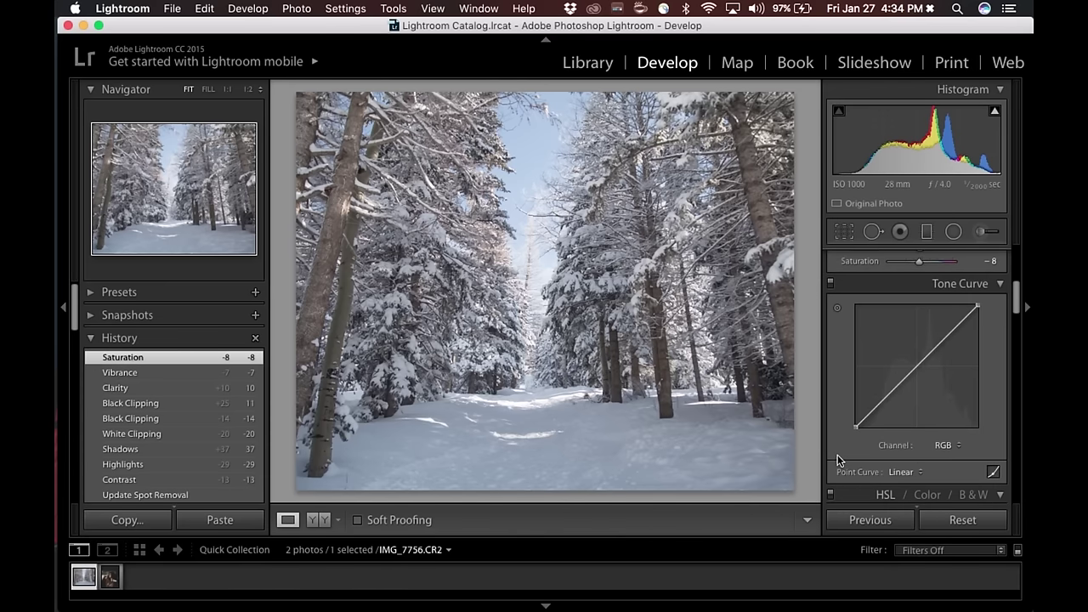
pyautogui.click(993, 471)
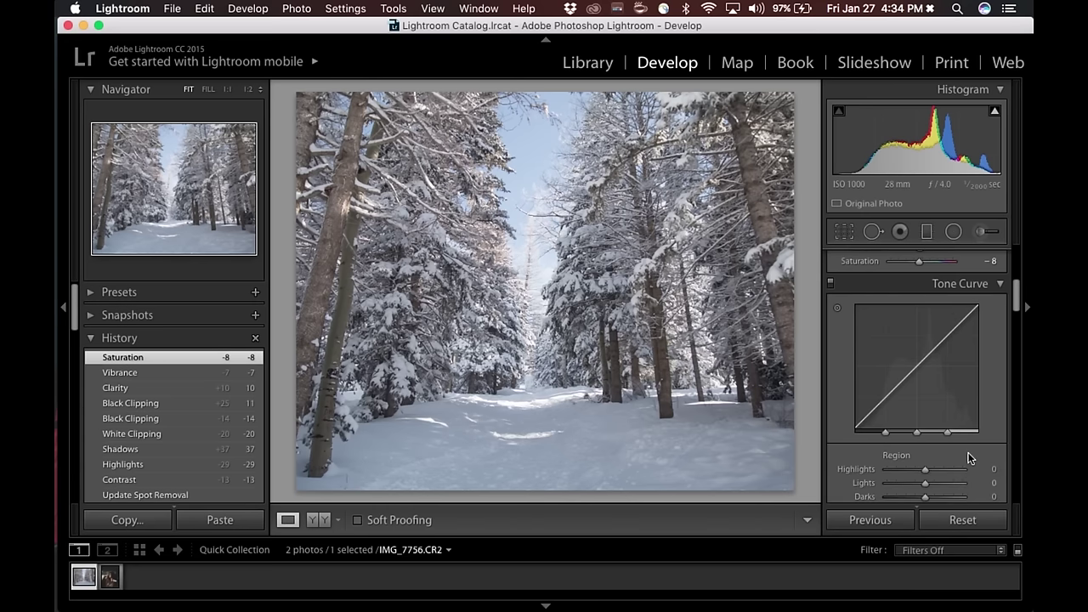
pyautogui.scroll(-2, 1000, 422)
pyautogui.click(995, 482)
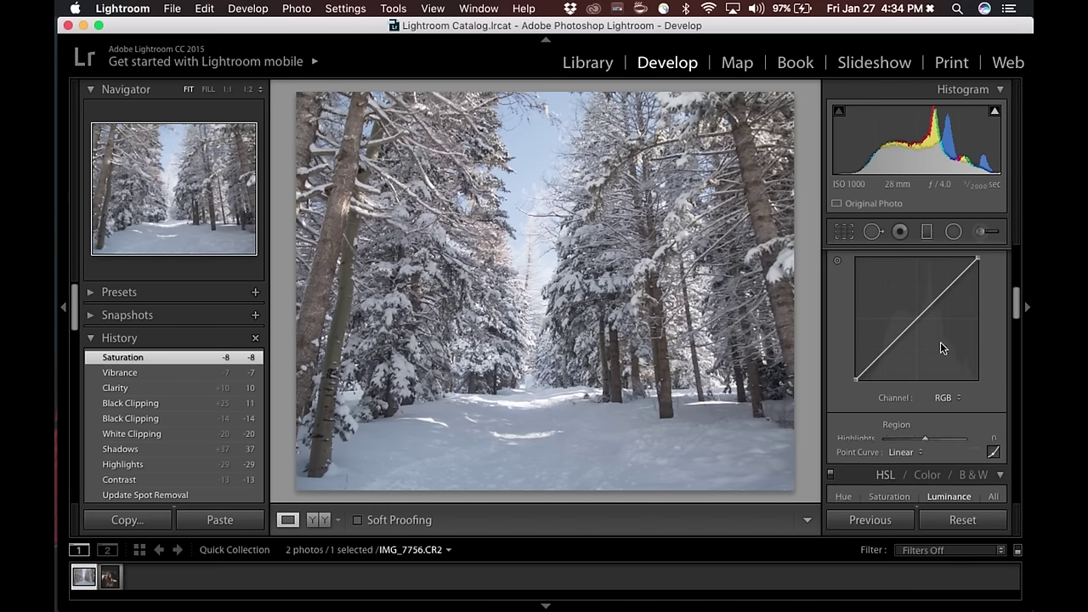
pyautogui.click(947, 286)
pyautogui.click(911, 320)
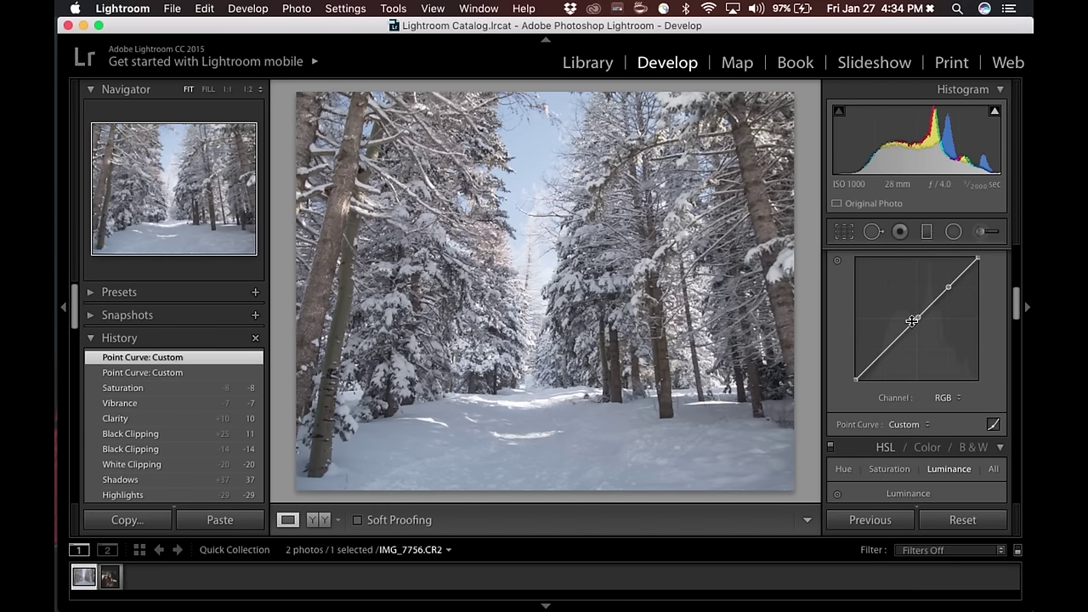
pyautogui.click(885, 349)
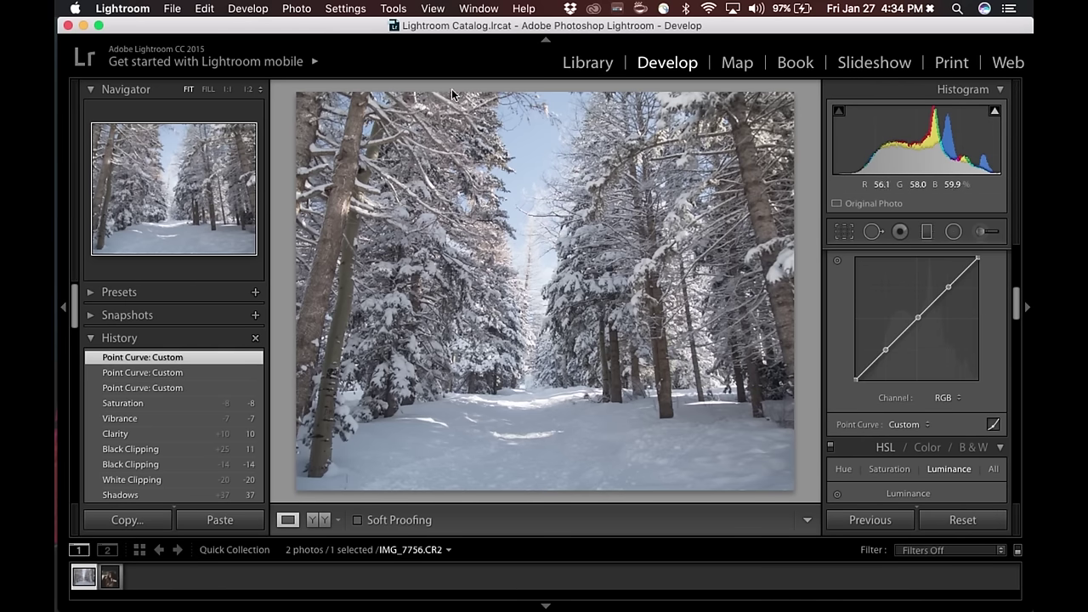
pyautogui.moveTo(978, 257); pyautogui.dragTo(980, 262)
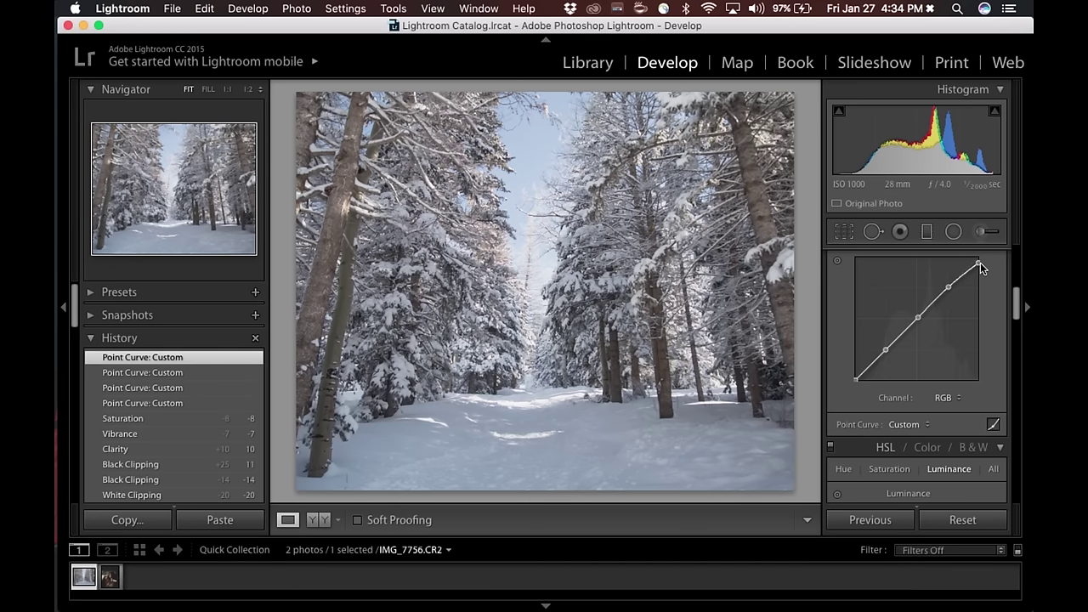
# Raise the RGB point curve's black endpoint to about 5.9% output and pull the shadows point slightly down
pyautogui.click(855, 379)
pyautogui.scroll(-1, 858, 373)
pyautogui.moveTo(857, 371); pyautogui.dragTo(856, 370)
pyautogui.press('super+z')
pyautogui.click(856, 373)
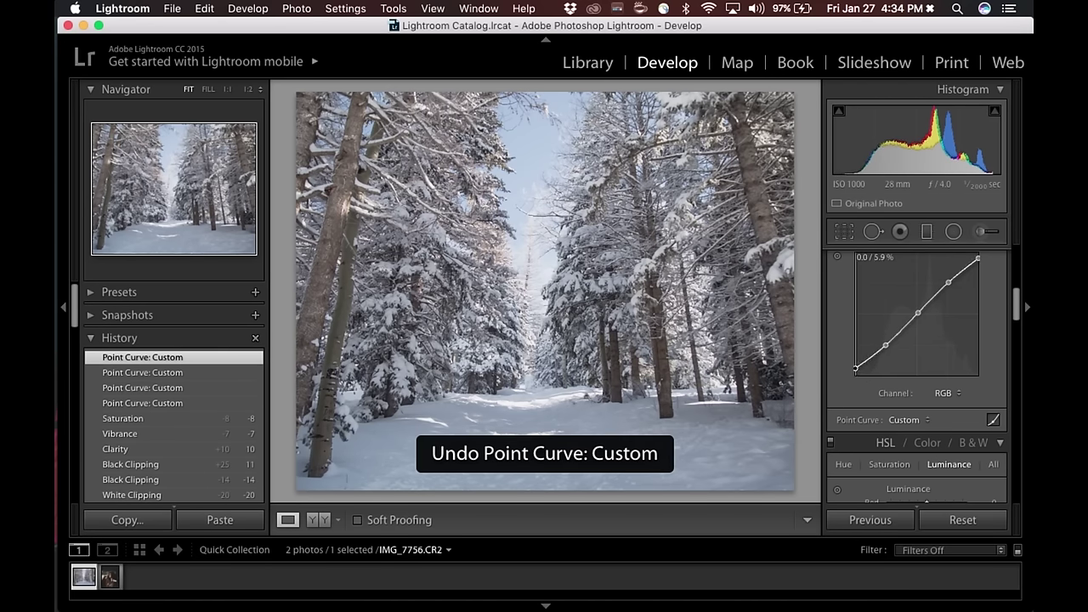
pyautogui.moveTo(885, 345); pyautogui.dragTo(886, 351)
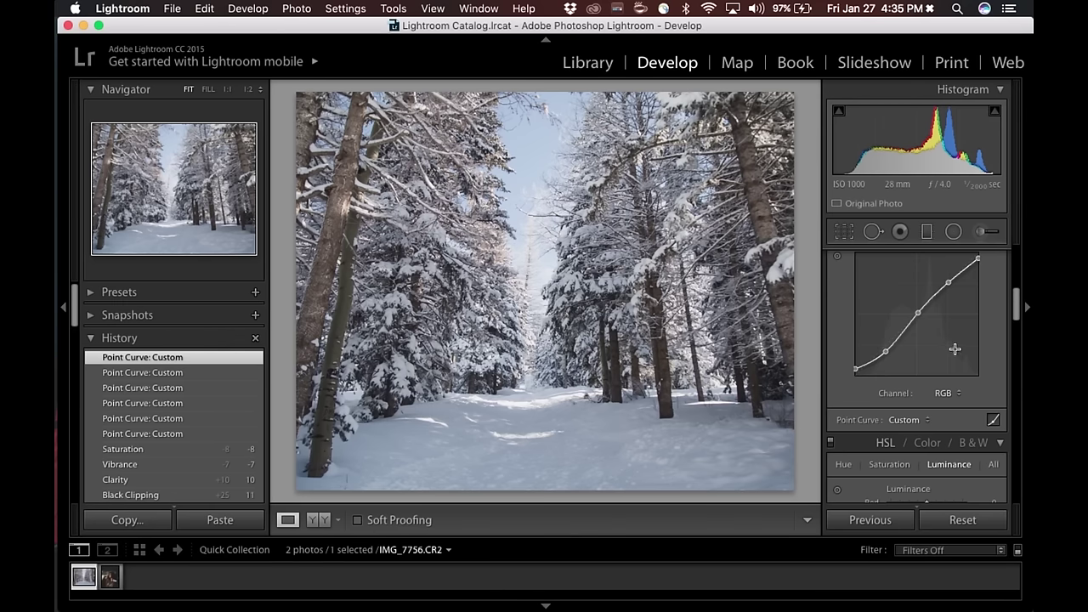
# Set the HSL saturation of Red to +5, Orange to -5, Yellow to -9, Green to -42, Aqua to -12 and Blue to +3
pyautogui.scroll(-5, 986, 361)
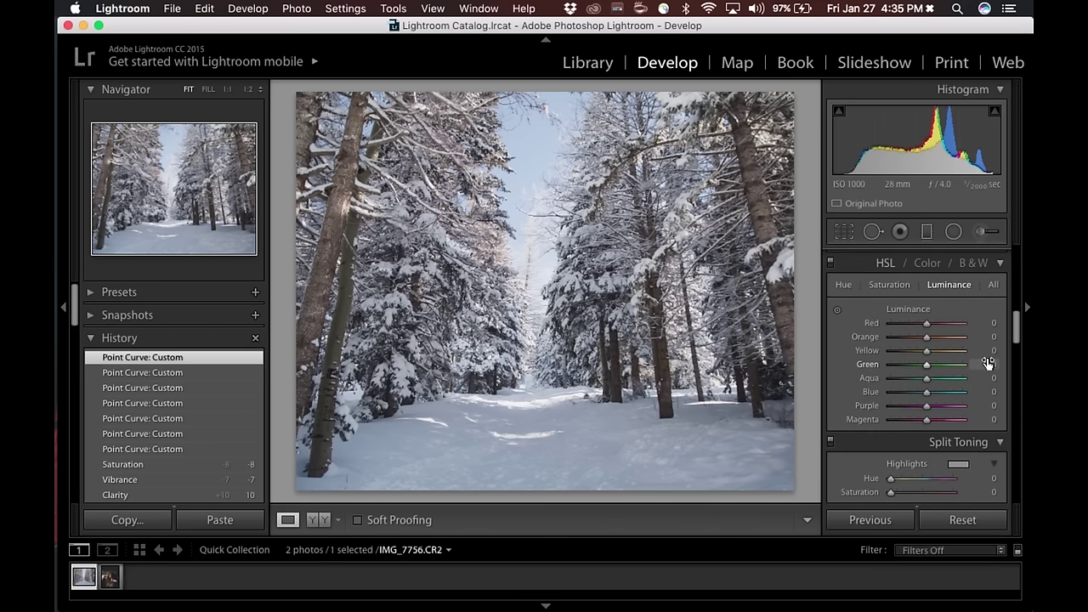
pyautogui.click(902, 287)
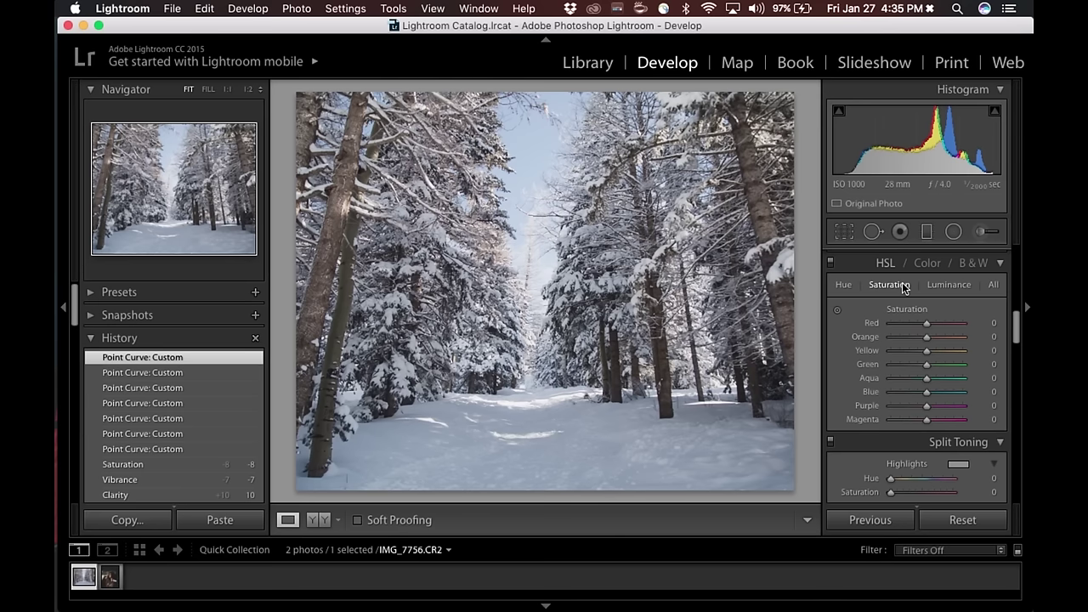
pyautogui.moveTo(927, 322)
pyautogui.mouseDown()
pyautogui.moveTo(884, 333)
pyautogui.moveTo(966, 323)
pyautogui.moveTo(905, 331)
pyautogui.moveTo(928, 333)
pyautogui.mouseUp()
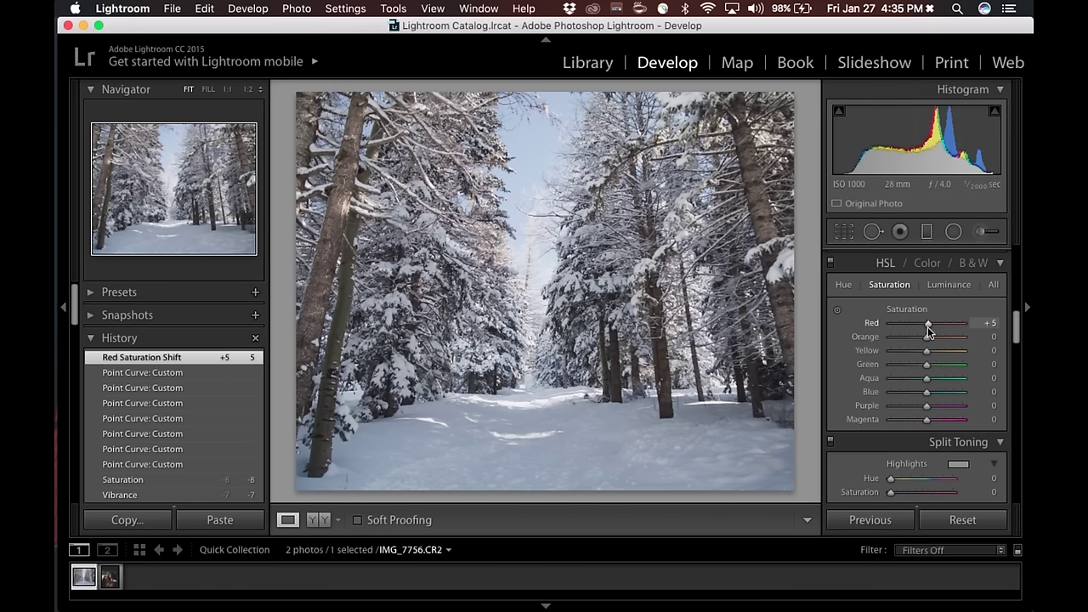
pyautogui.moveTo(927, 336)
pyautogui.mouseDown()
pyautogui.moveTo(875, 337)
pyautogui.moveTo(984, 351)
pyautogui.moveTo(927, 358)
pyautogui.mouseUp()
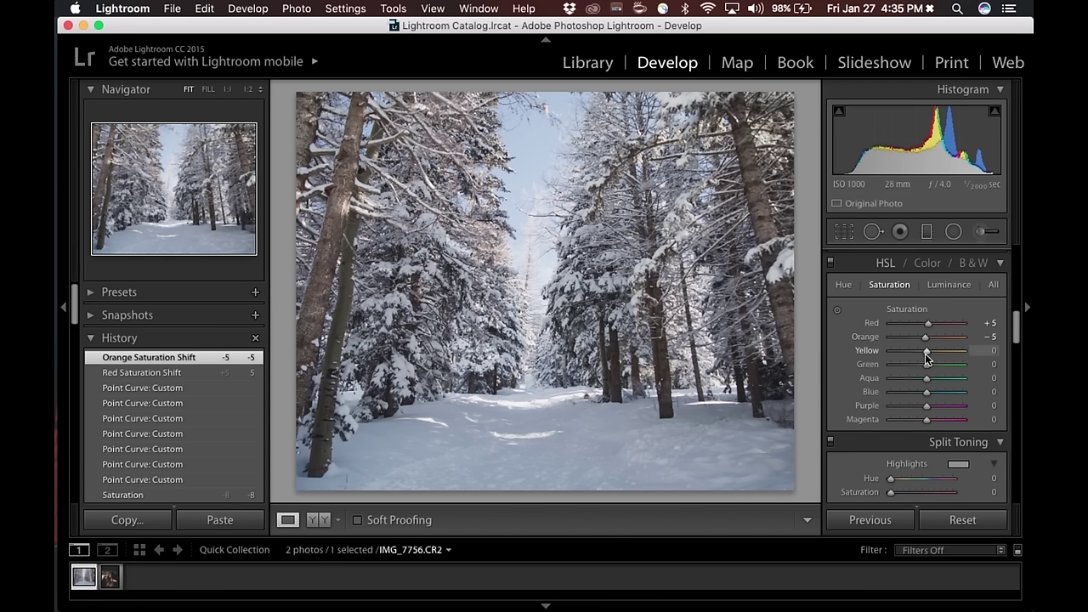
pyautogui.moveTo(926, 352)
pyautogui.mouseDown()
pyautogui.moveTo(902, 364)
pyautogui.moveTo(942, 378)
pyautogui.moveTo(842, 357)
pyautogui.moveTo(924, 370)
pyautogui.mouseUp()
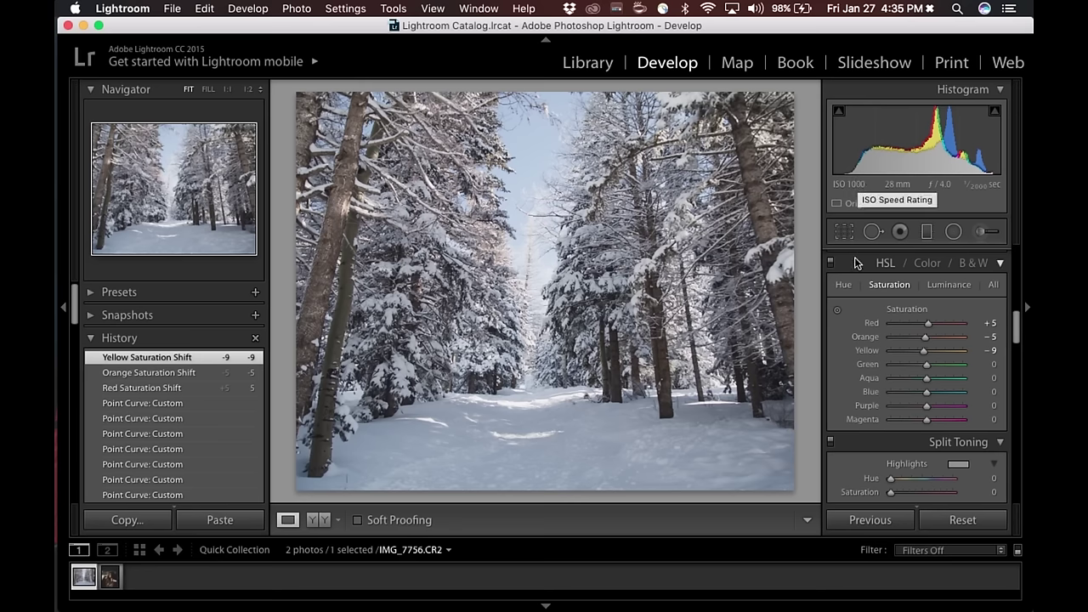
pyautogui.moveTo(927, 367); pyautogui.dragTo(928, 397)
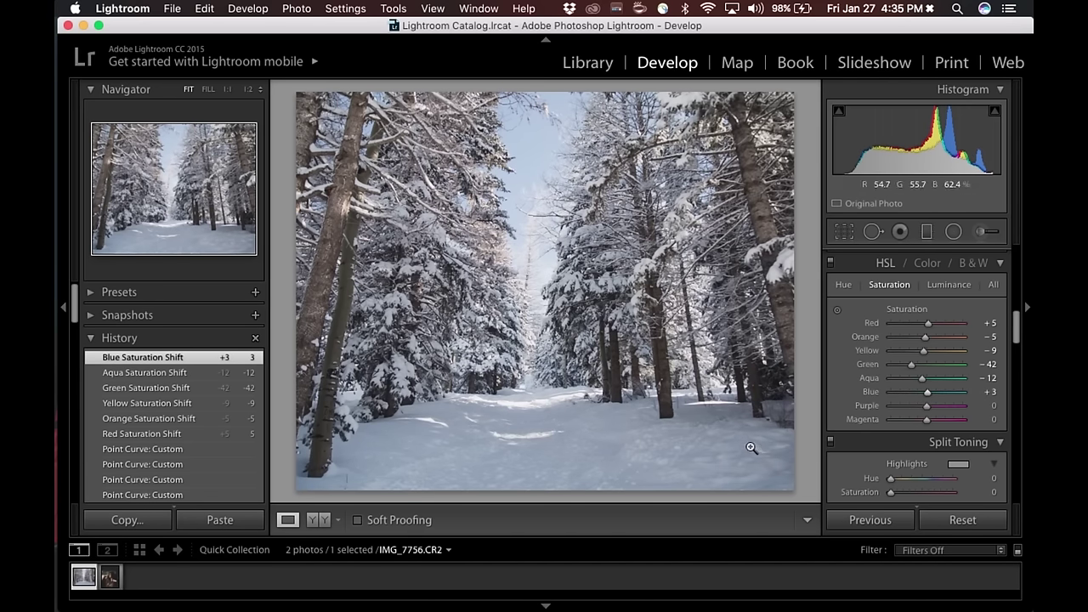
# Set the HSL saturation of Blue to -30 and Purple to -22, and try a lower Magenta saturation before returning it to 0
pyautogui.click(836, 311)
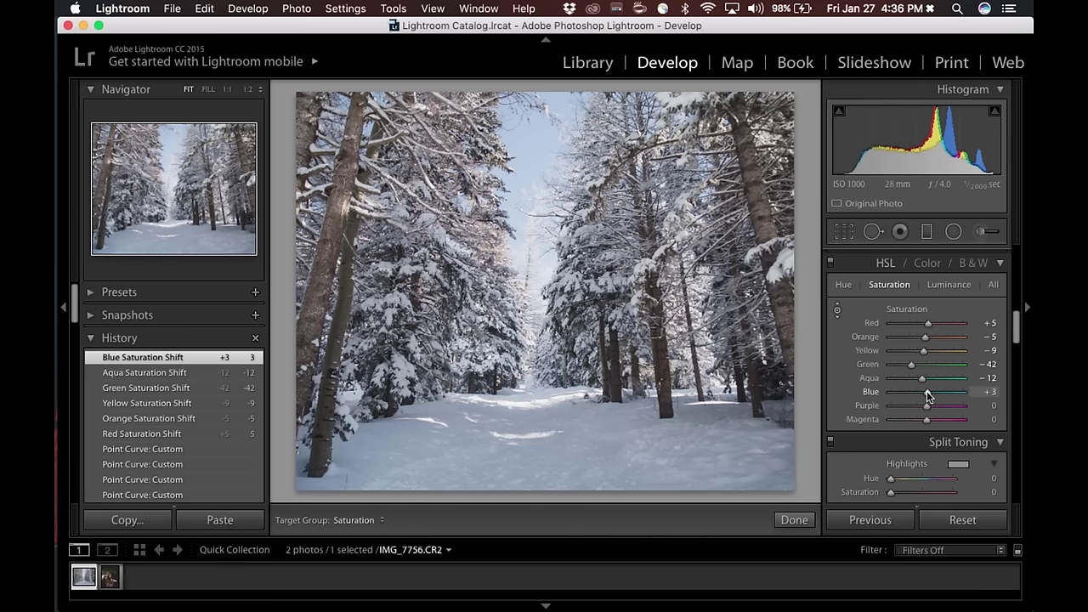
pyautogui.moveTo(928, 395); pyautogui.dragTo(916, 393)
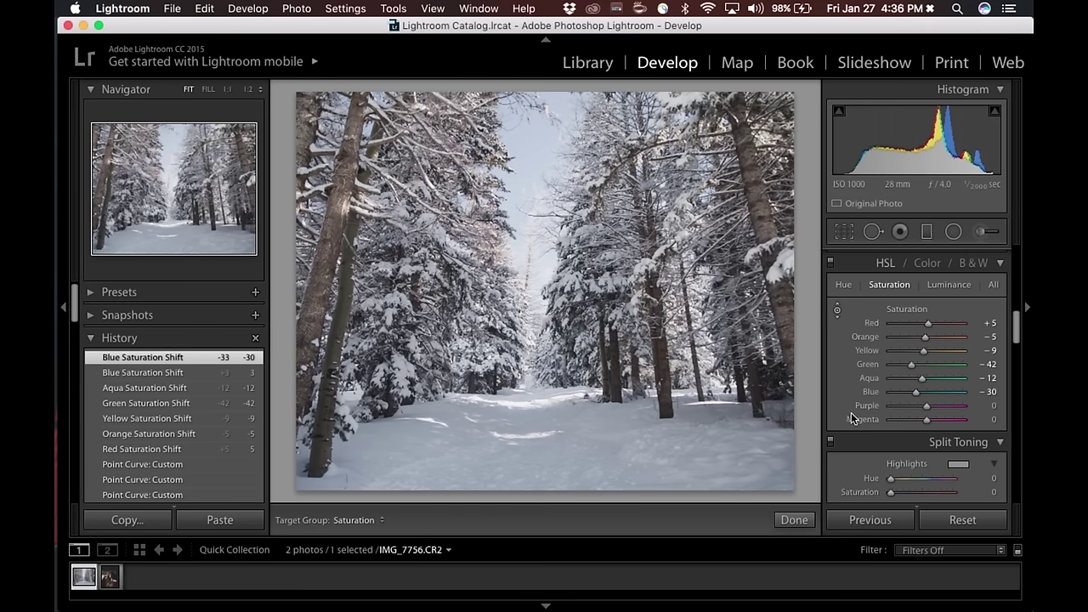
pyautogui.moveTo(925, 411)
pyautogui.mouseDown()
pyautogui.moveTo(885, 423)
pyautogui.moveTo(927, 425)
pyautogui.moveTo(916, 425)
pyautogui.mouseUp()
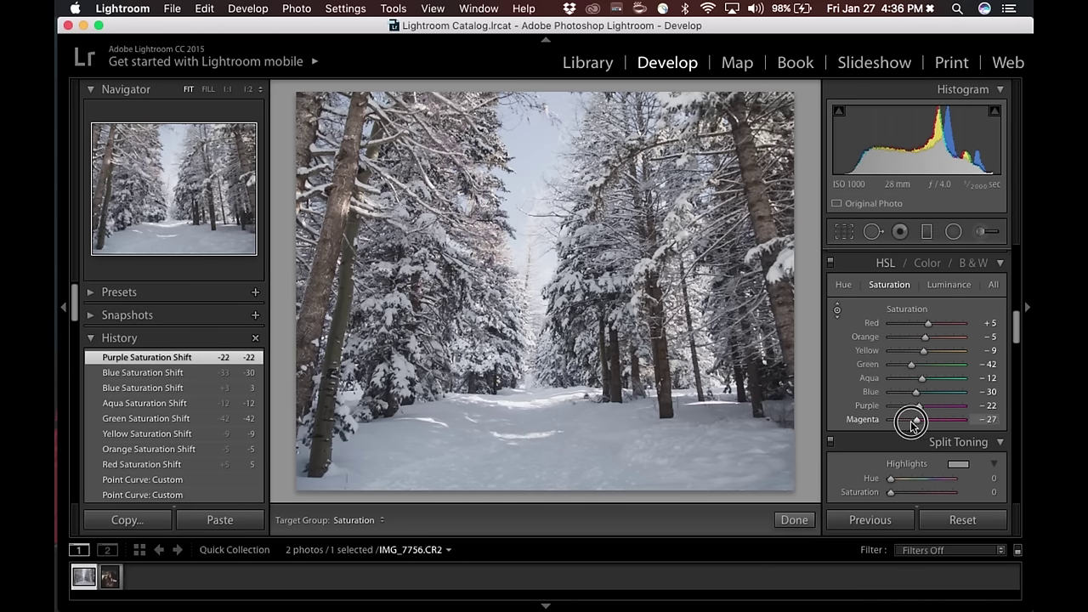
# Set the HSL luminance of Orange to +53 and Blue to +43
pyautogui.click(959, 286)
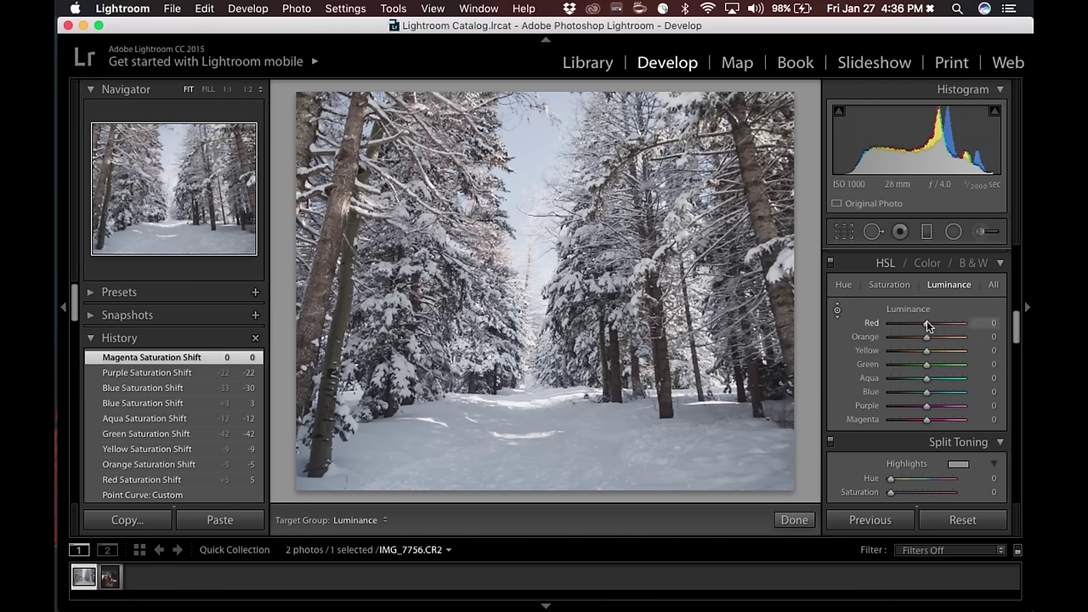
pyautogui.moveTo(926, 337)
pyautogui.mouseDown()
pyautogui.moveTo(915, 339)
pyautogui.moveTo(946, 340)
pyautogui.mouseUp()
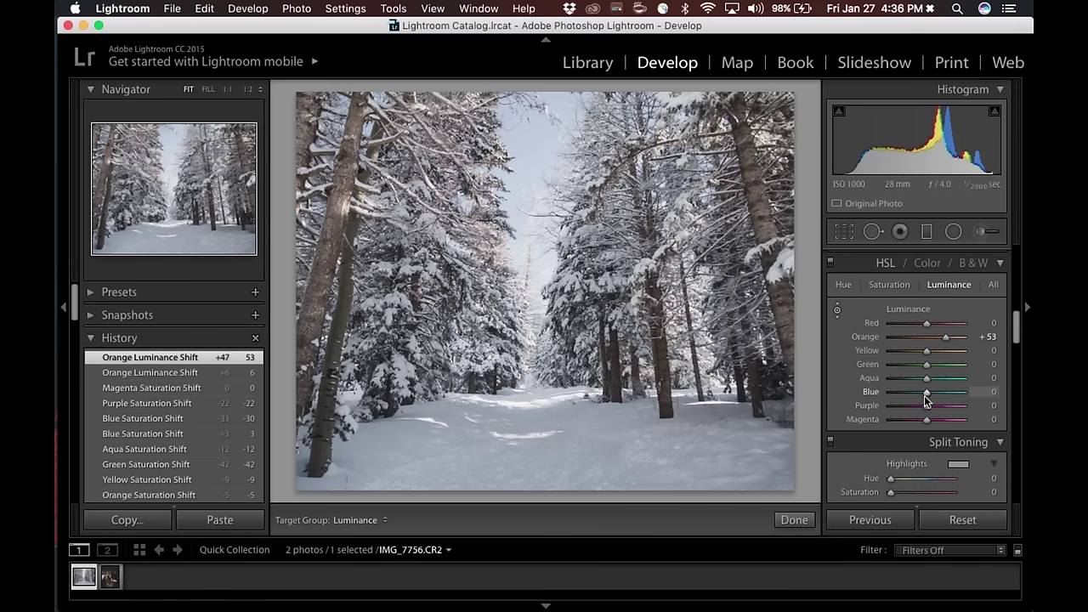
pyautogui.moveTo(926, 393); pyautogui.dragTo(942, 398)
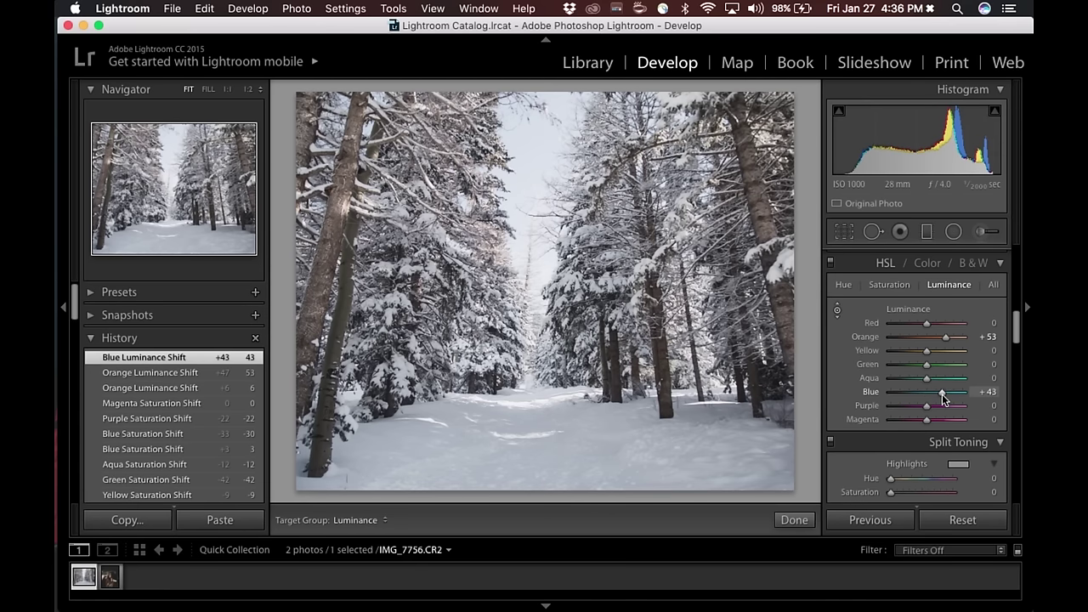
pyautogui.click(942, 398)
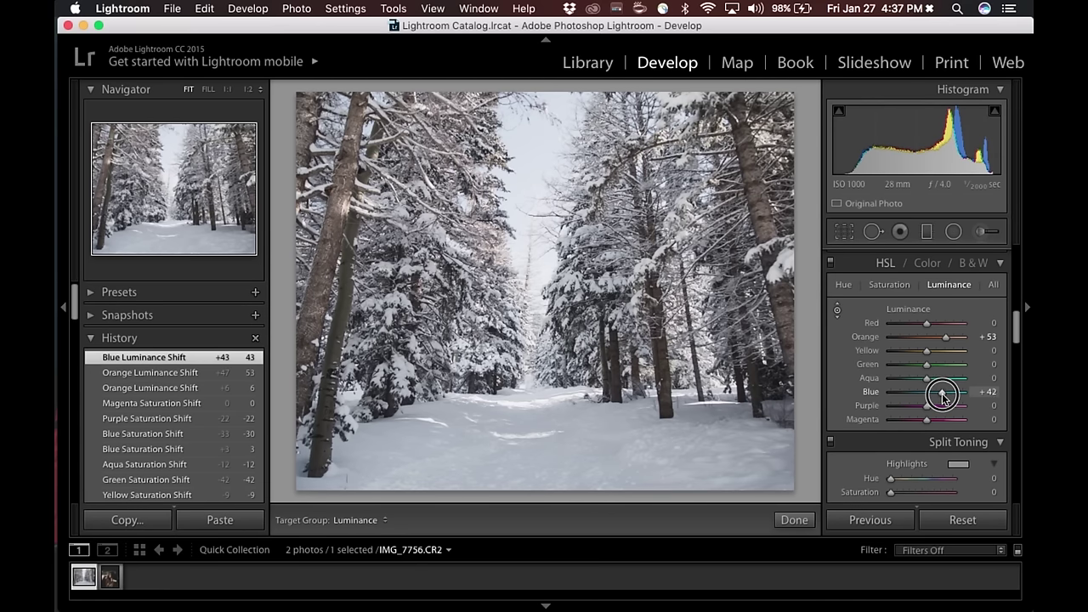
# Split-tone the highlights with a blue hue of 214 and a saturation of 5
pyautogui.scroll(-3, 948, 407)
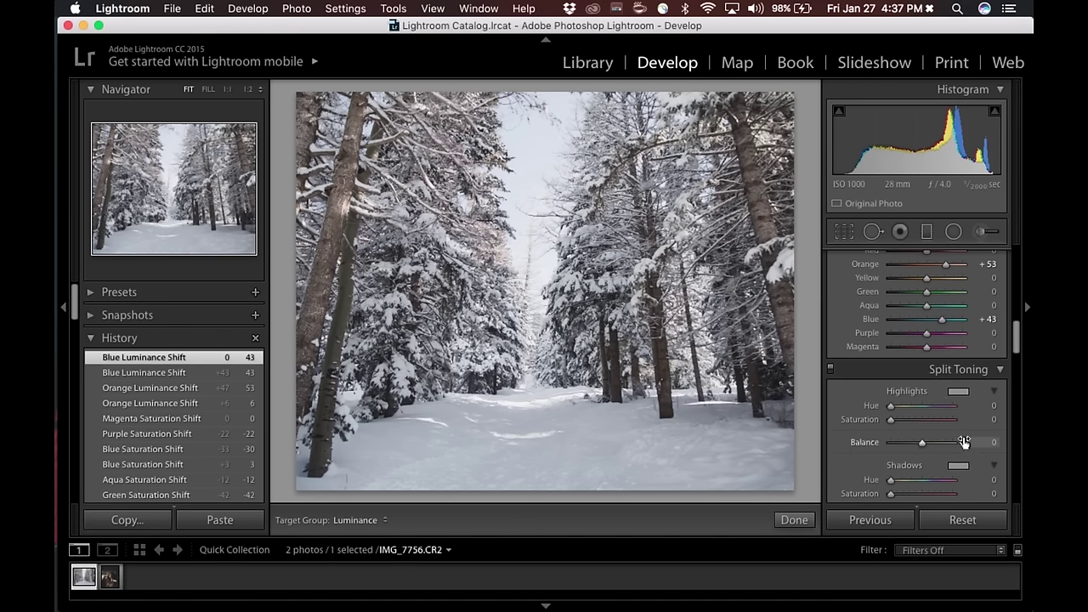
pyautogui.click(958, 391)
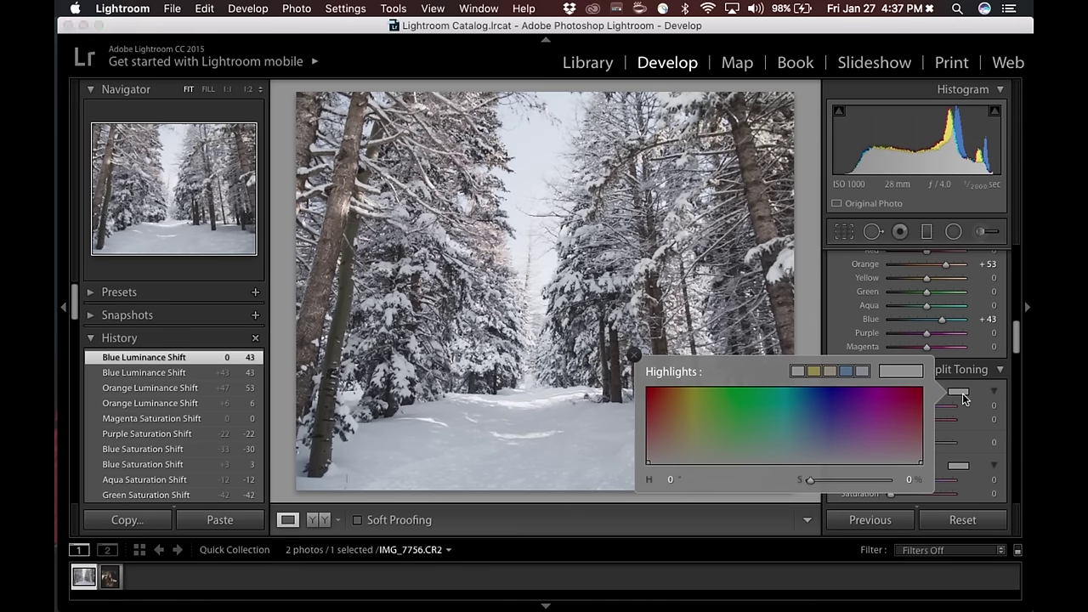
pyautogui.click(812, 436)
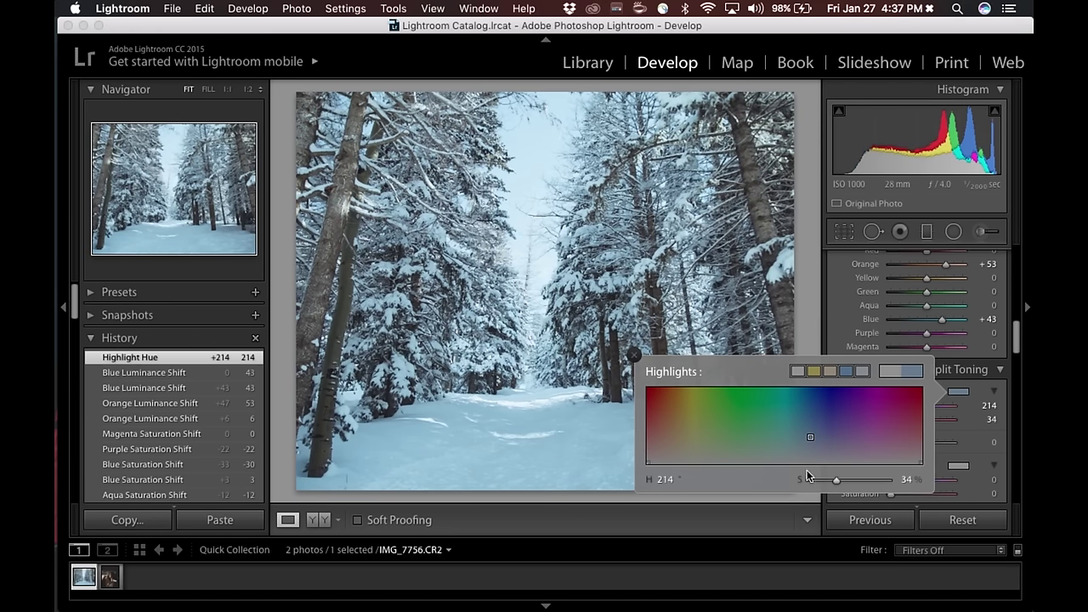
pyautogui.click(635, 356)
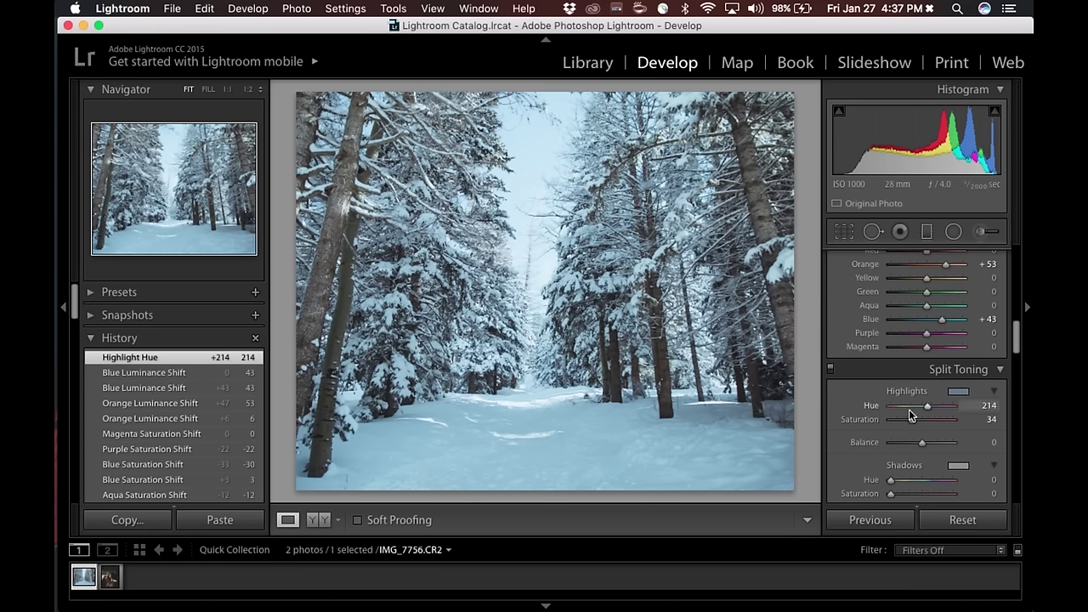
pyautogui.moveTo(912, 419); pyautogui.dragTo(893, 424)
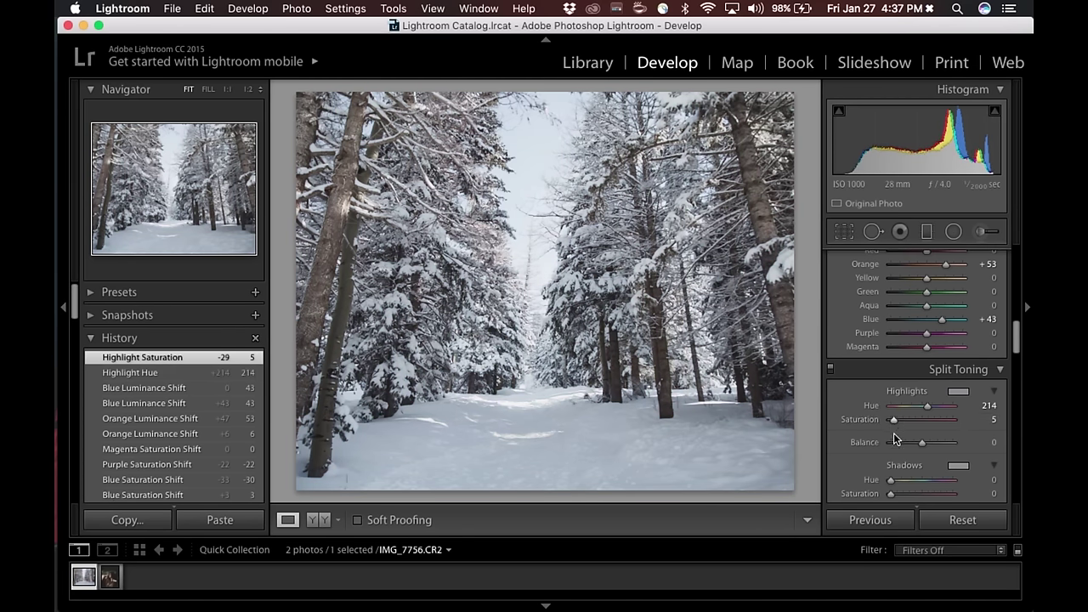
# Split-tone the shadows with a warm hue of 48 and a saturation of 6
pyautogui.scroll(-2, 867, 464)
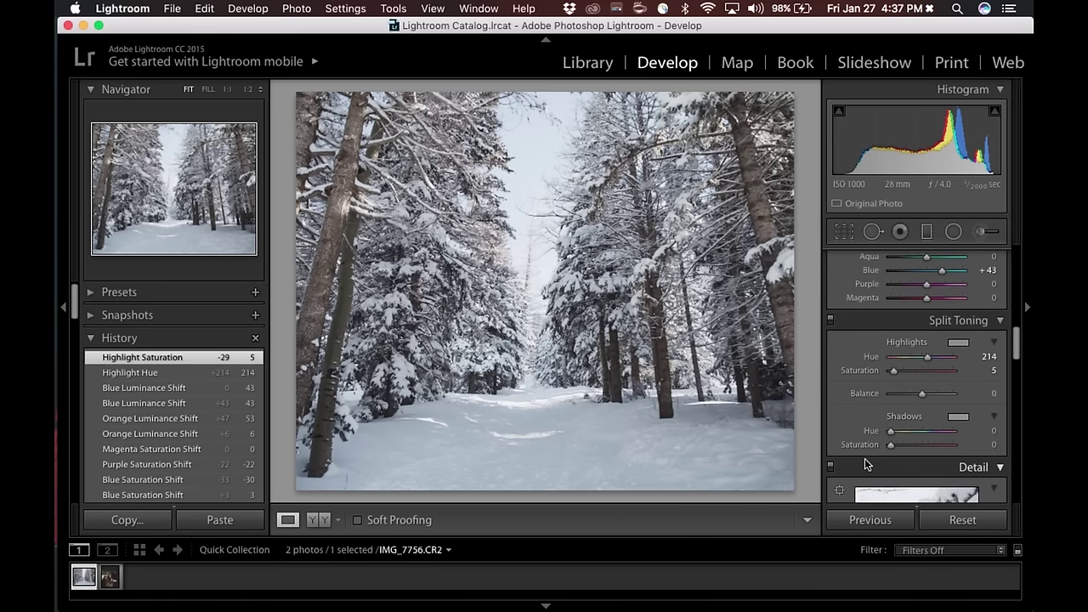
pyautogui.click(961, 416)
pyautogui.click(685, 450)
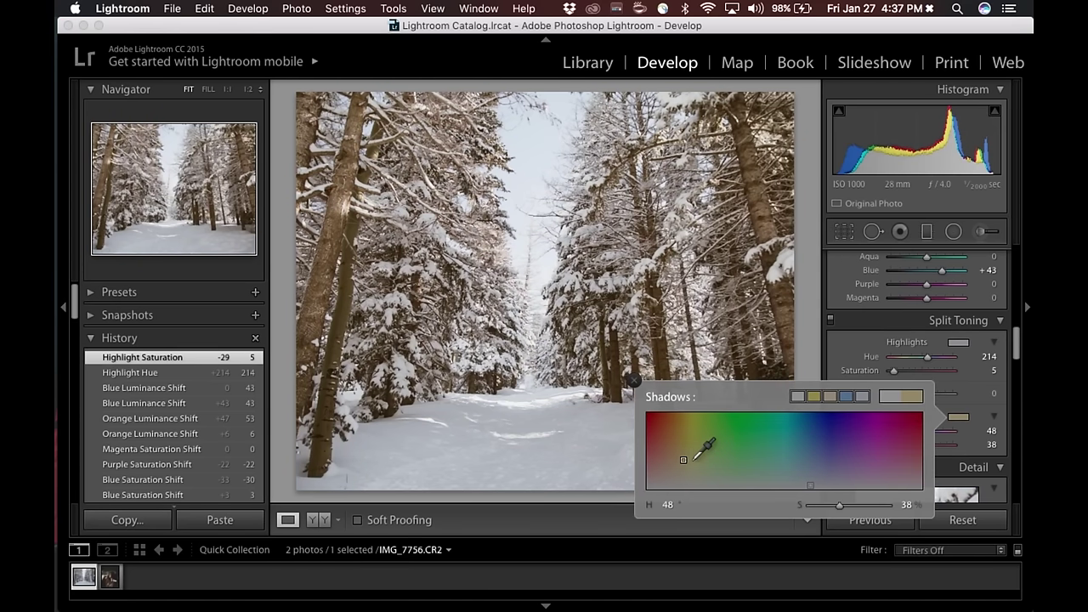
pyautogui.moveTo(819, 506); pyautogui.dragTo(814, 508)
pyautogui.click(633, 380)
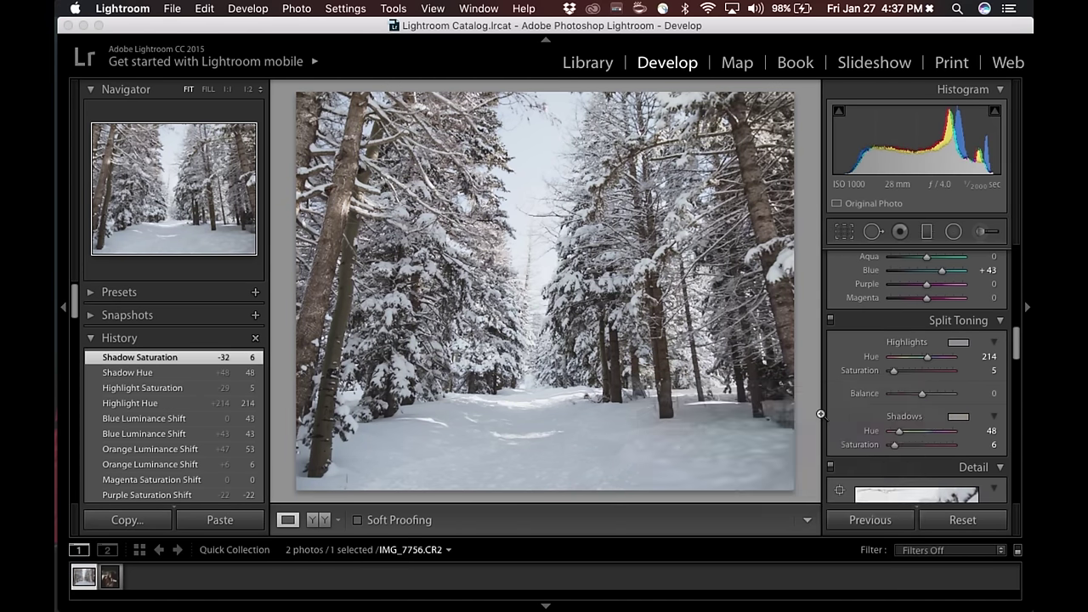
# Try a post-crop vignetting amount of -5, and undo it
pyautogui.scroll(-5, 840, 431)
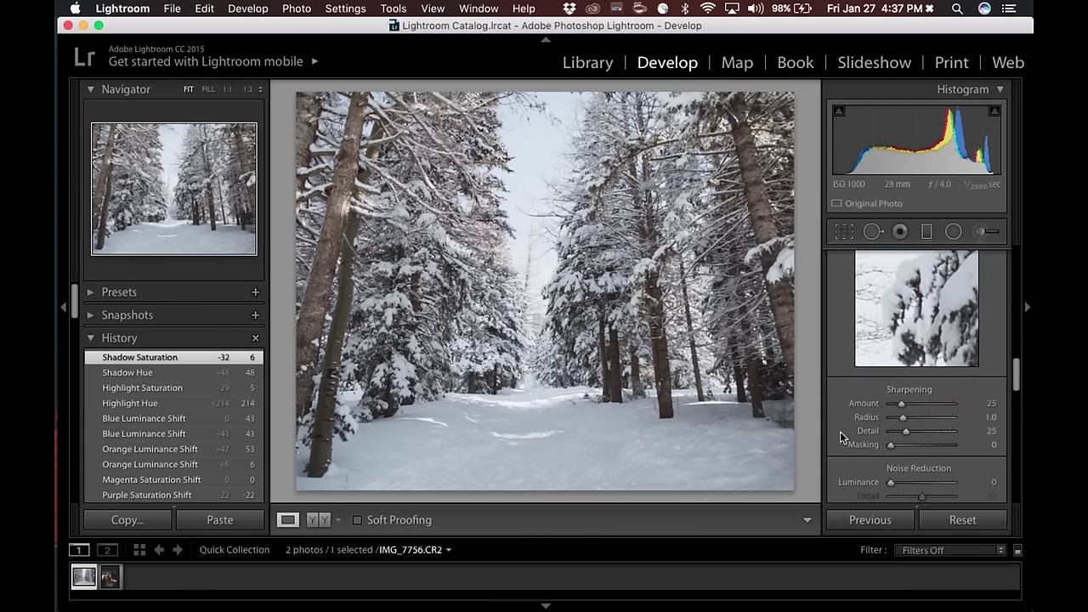
pyautogui.scroll(-4, 846, 431)
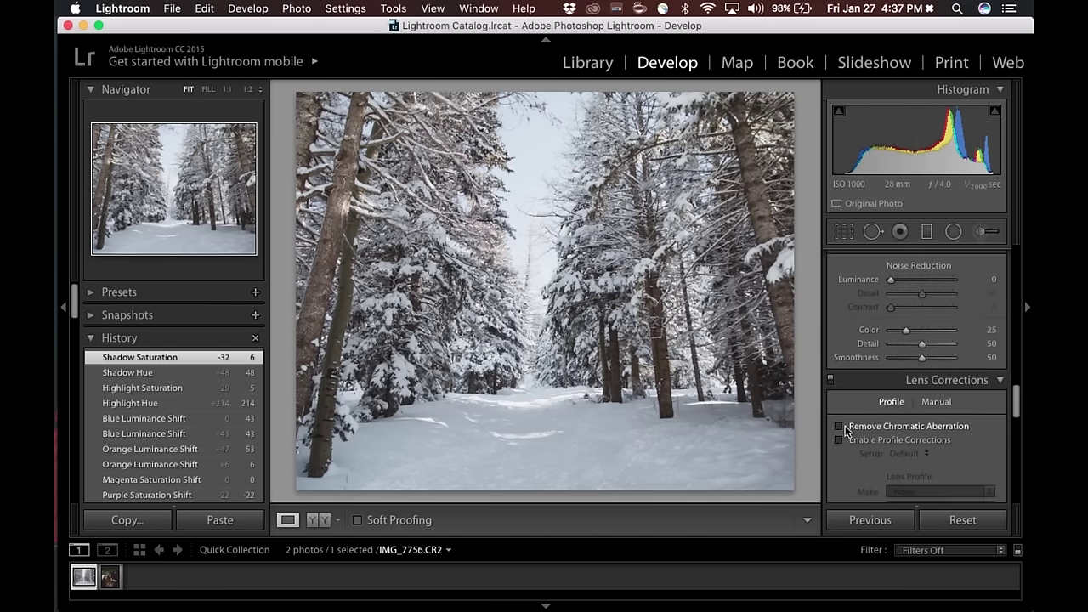
pyautogui.scroll(-8, 845, 431)
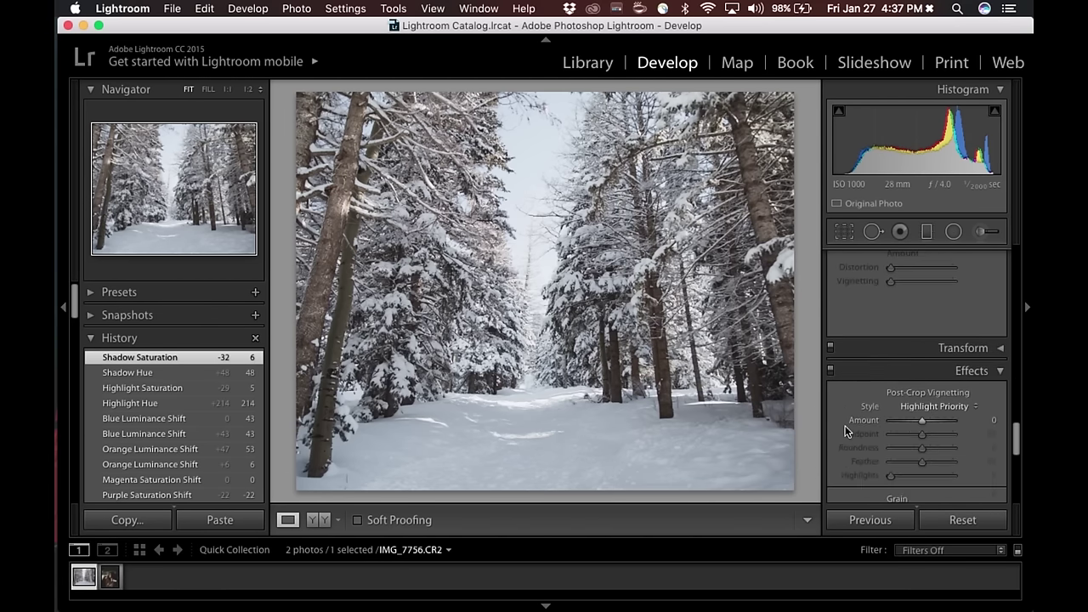
pyautogui.scroll(-2, 845, 433)
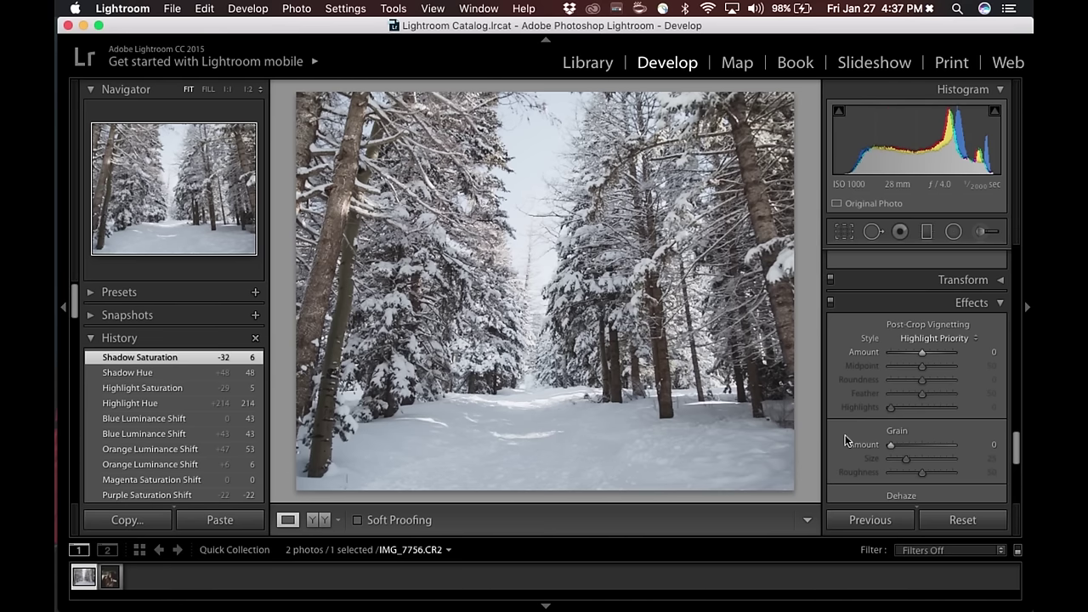
pyautogui.click(991, 351)
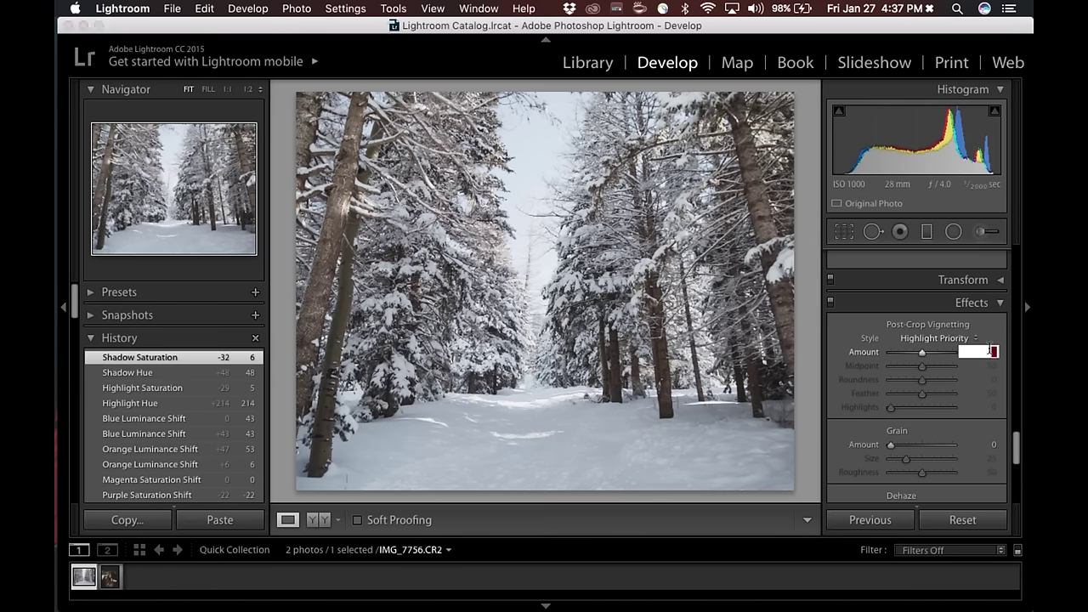
pyautogui.write('-5')
pyautogui.press('Return')
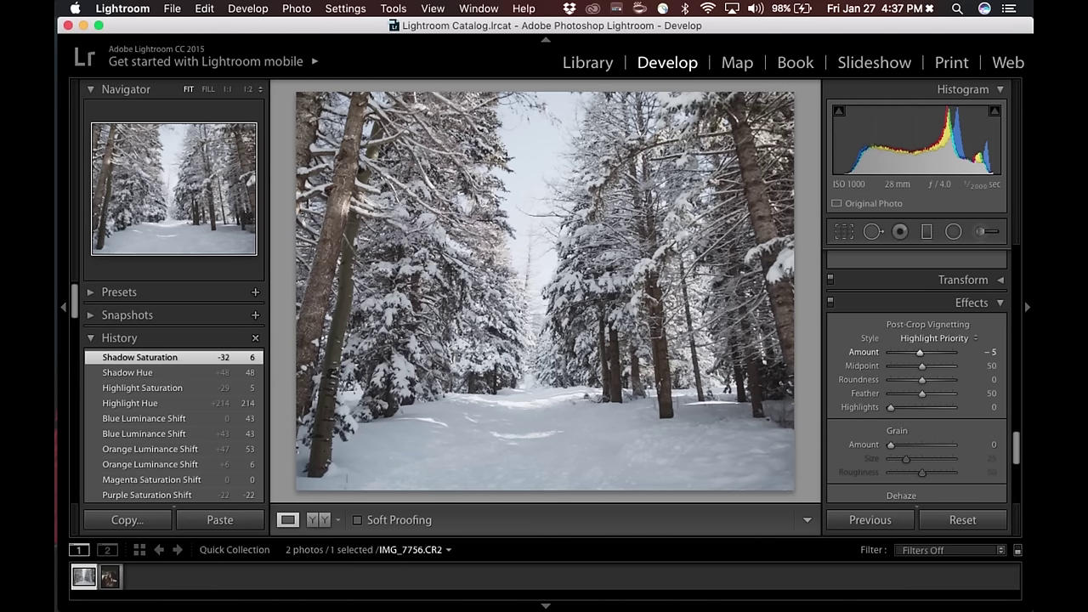
pyautogui.press('super+z')
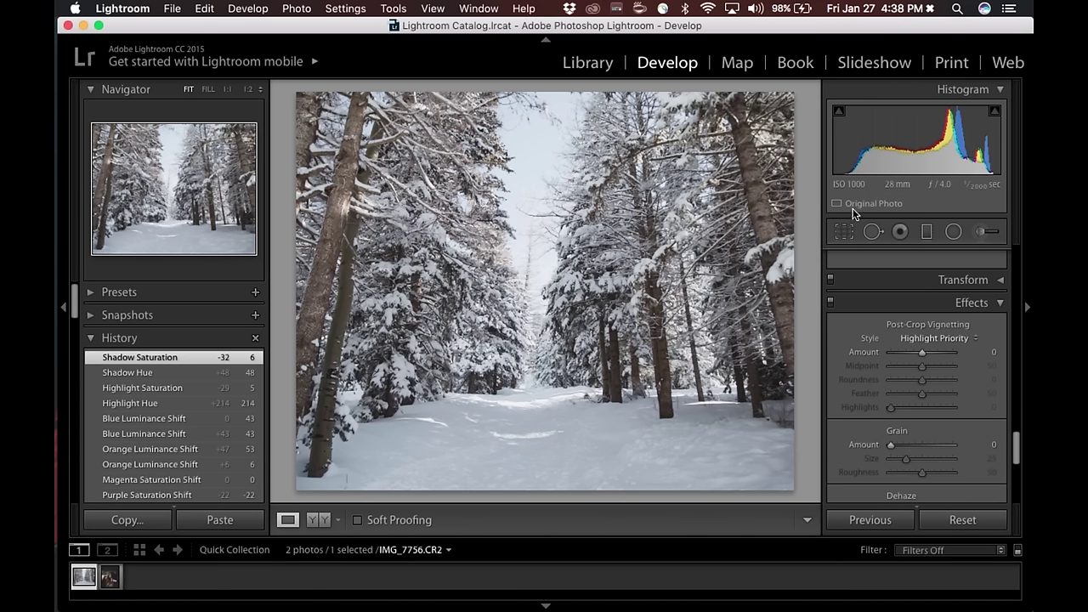
# Add a diagonal graduated filter over the trees on the photo's right side and reset all its effect settings to zero
pyautogui.click(926, 232)
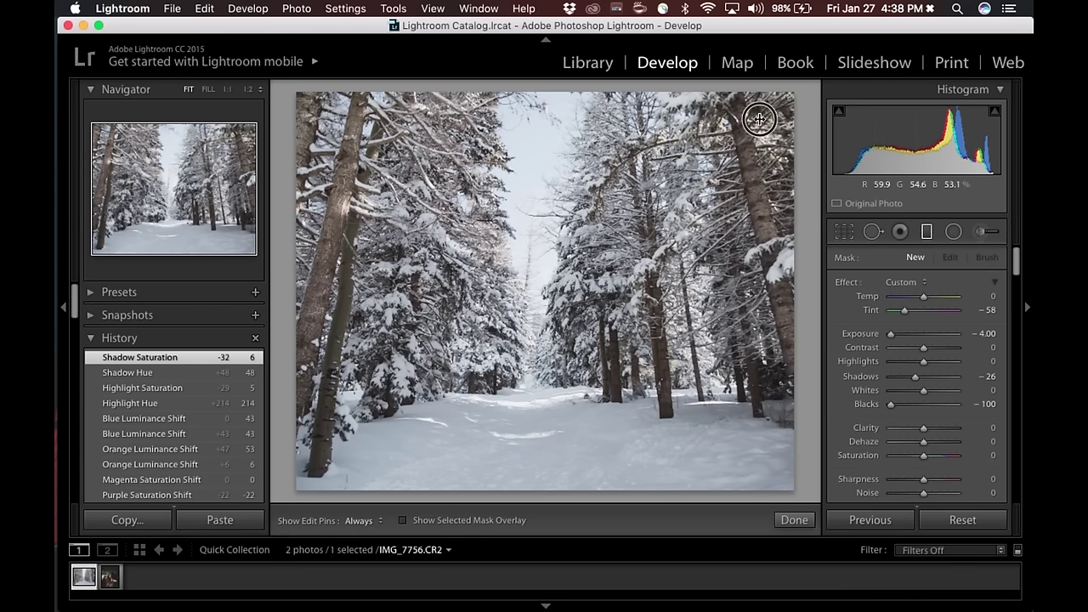
pyautogui.moveTo(759, 120); pyautogui.dragTo(603, 199)
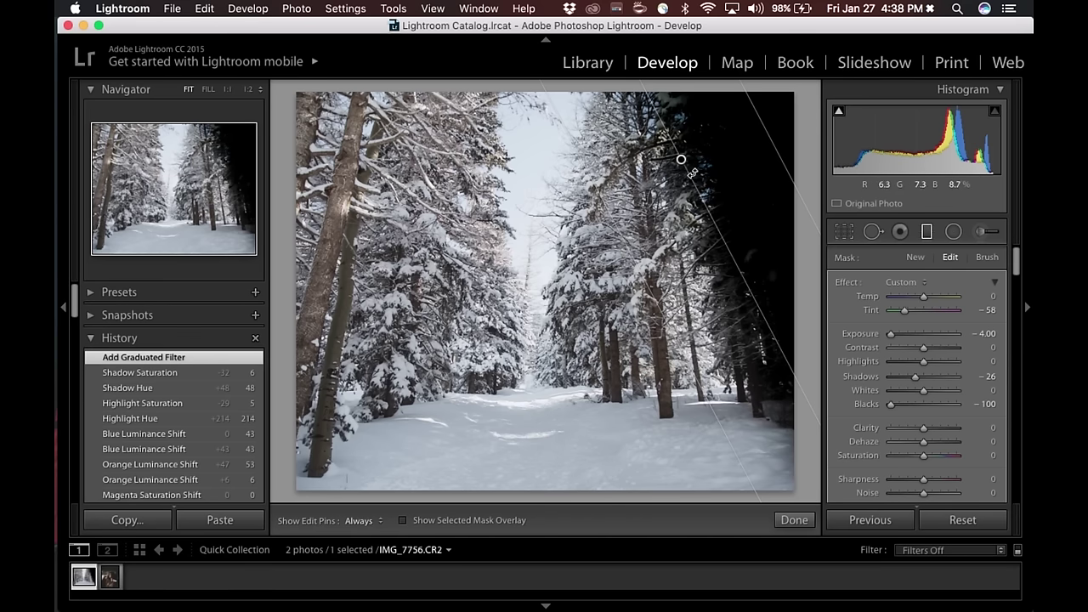
pyautogui.moveTo(681, 160); pyautogui.dragTo(688, 252)
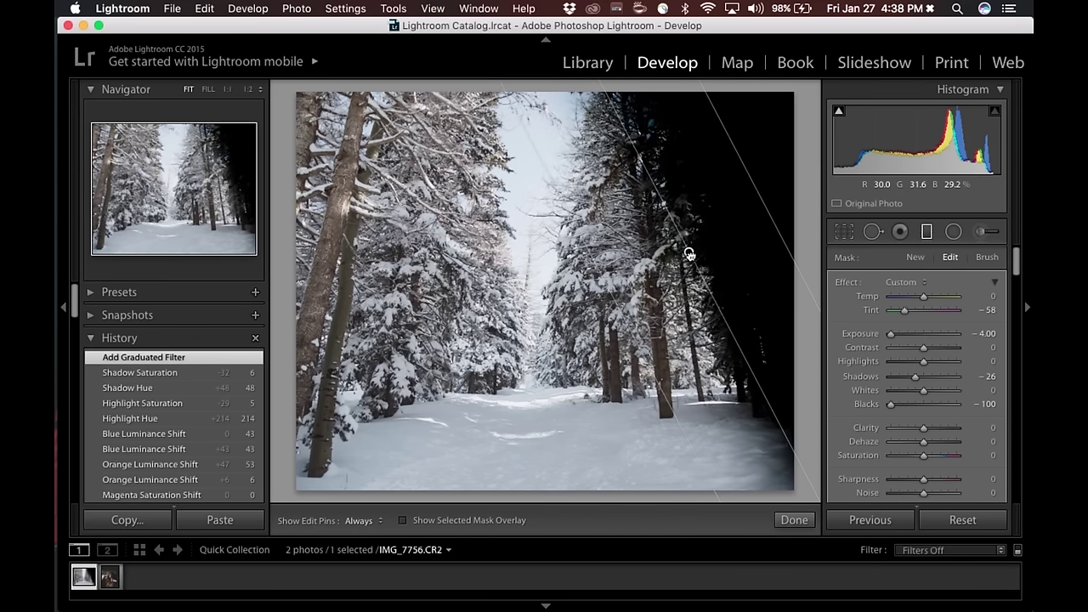
pyautogui.press('alt')
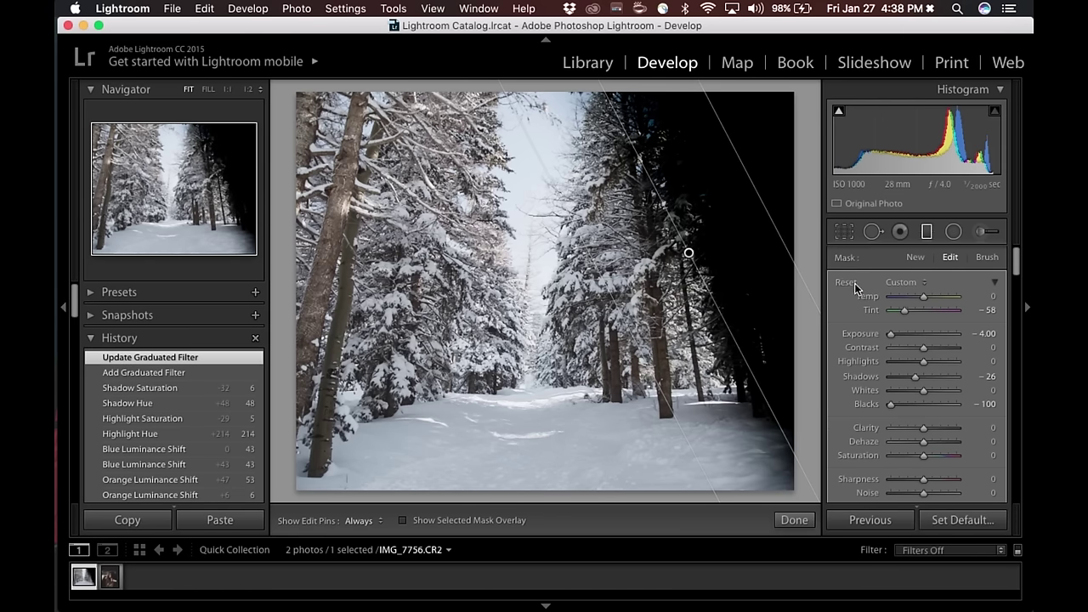
pyautogui.keyDown('alt'); pyautogui.click(850, 286); pyautogui.keyUp('alt')
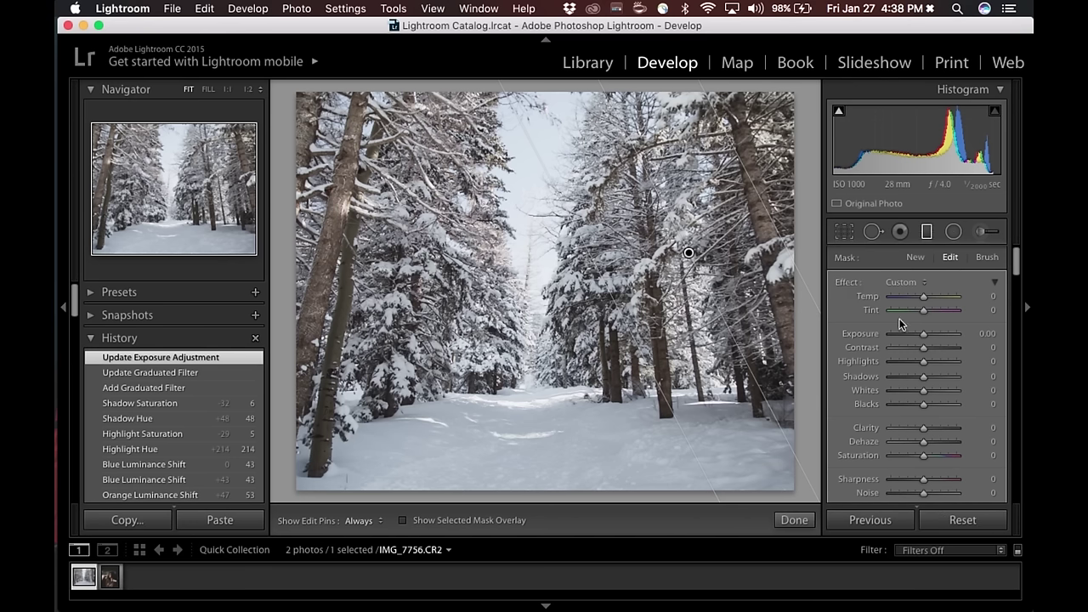
# Darken the graduated filter over the right-hand trees by setting its exposure to -0.80
pyautogui.click(987, 334)
pyautogui.press('Down')
pyautogui.press('Down')
pyautogui.press('Down')
pyautogui.press('Down')
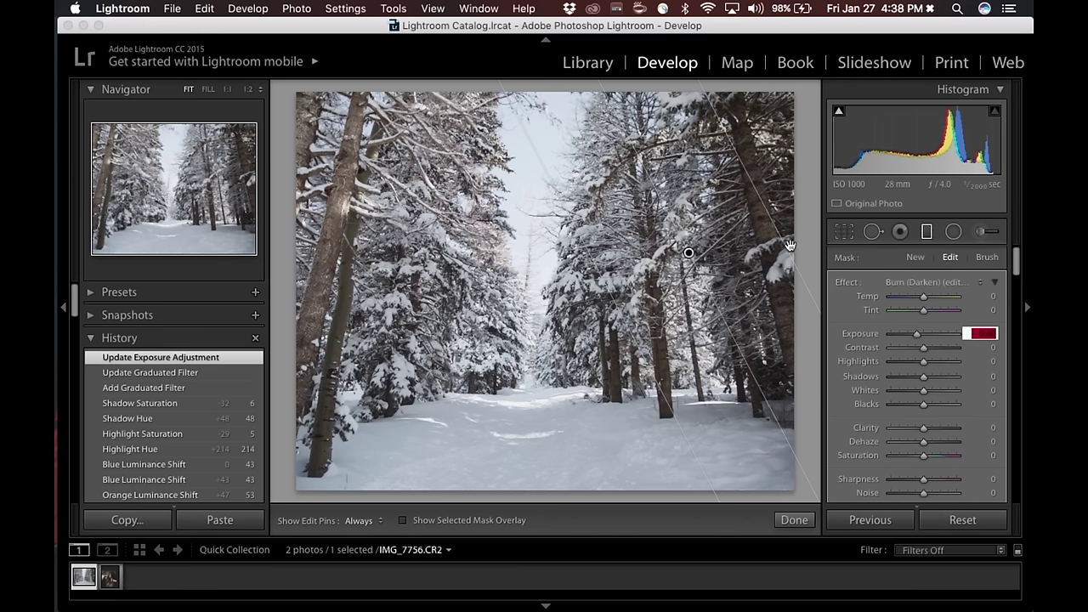
pyautogui.click(688, 251)
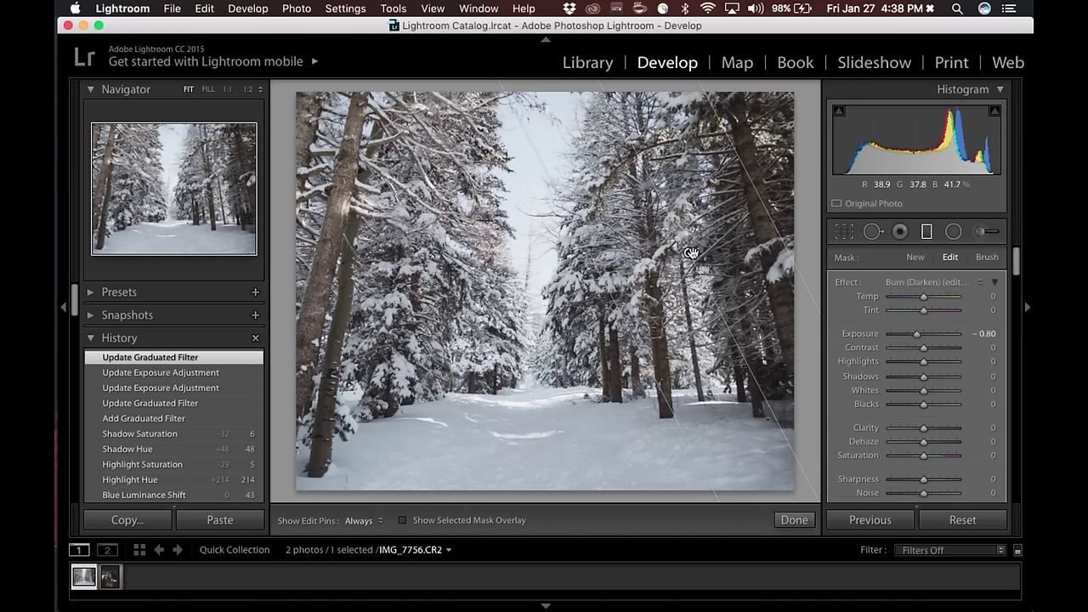
# Duplicate the graduated filter and place the copy over the photo's left-hand trees, rotated so it darkens inward from the left edge
pyautogui.rightClick(688, 252)
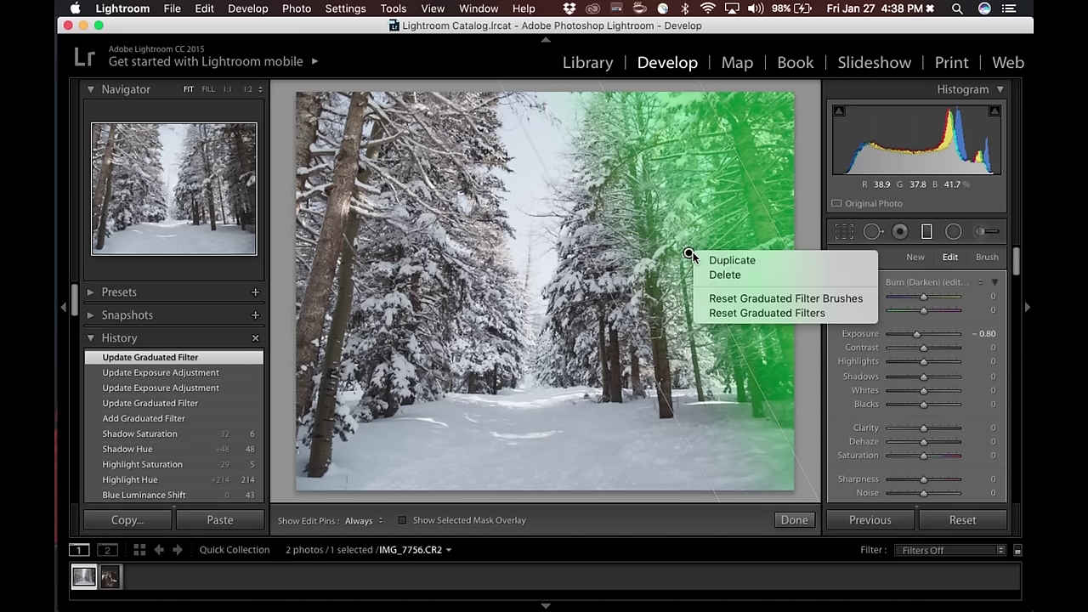
pyautogui.click(718, 261)
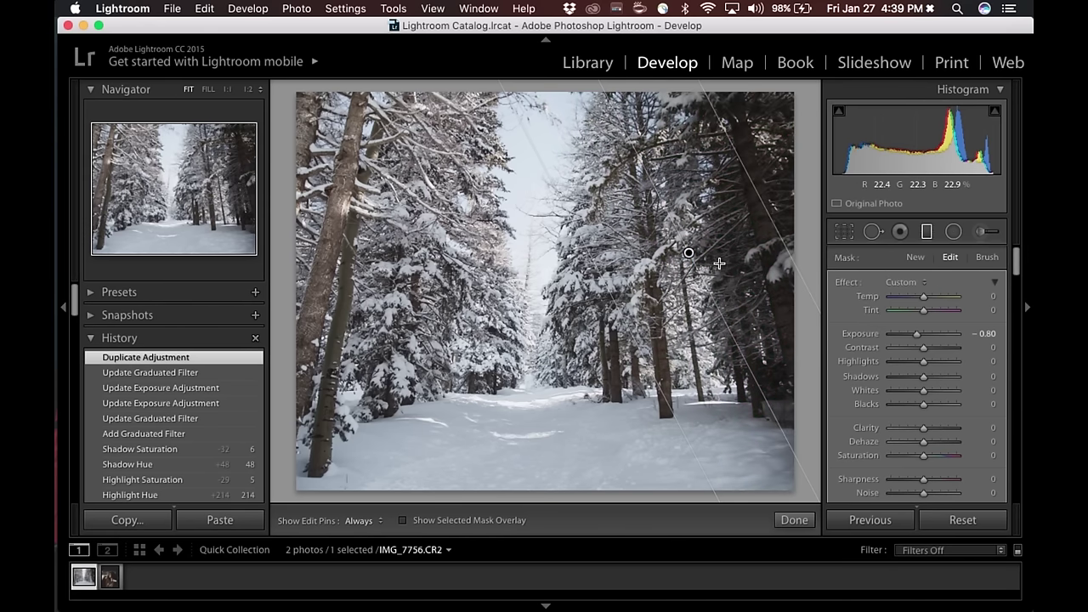
pyautogui.moveTo(688, 253); pyautogui.dragTo(399, 314)
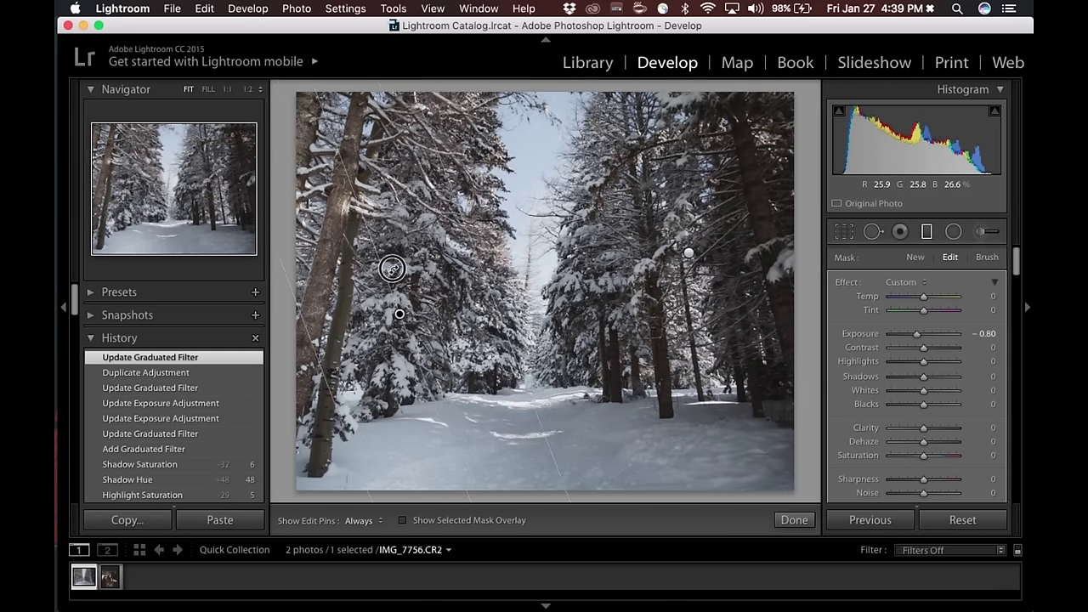
pyautogui.moveTo(377, 273); pyautogui.dragTo(314, 386)
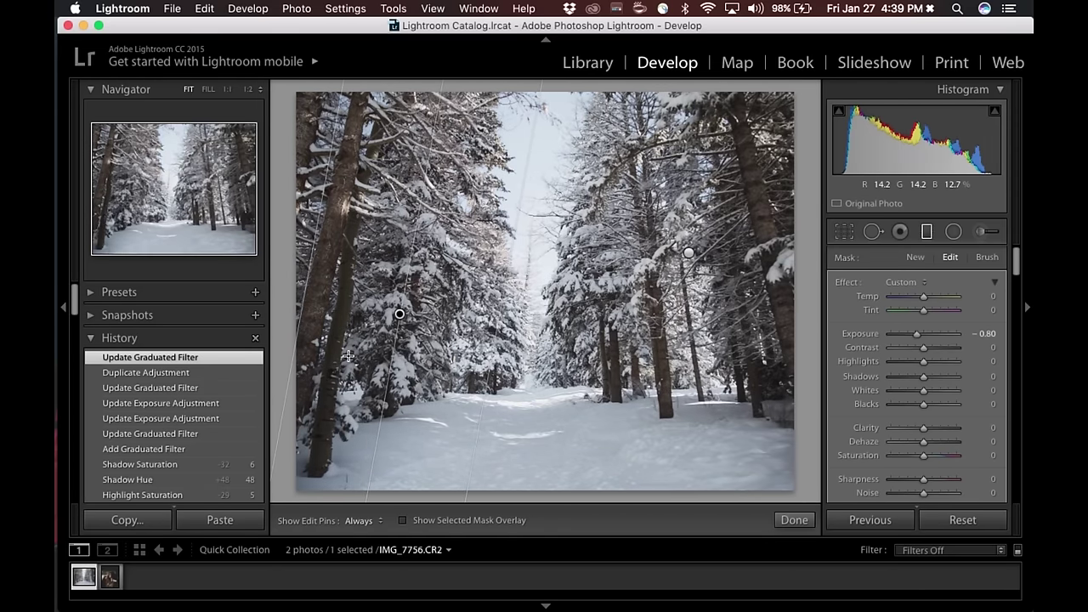
pyautogui.moveTo(398, 315); pyautogui.dragTo(358, 294)
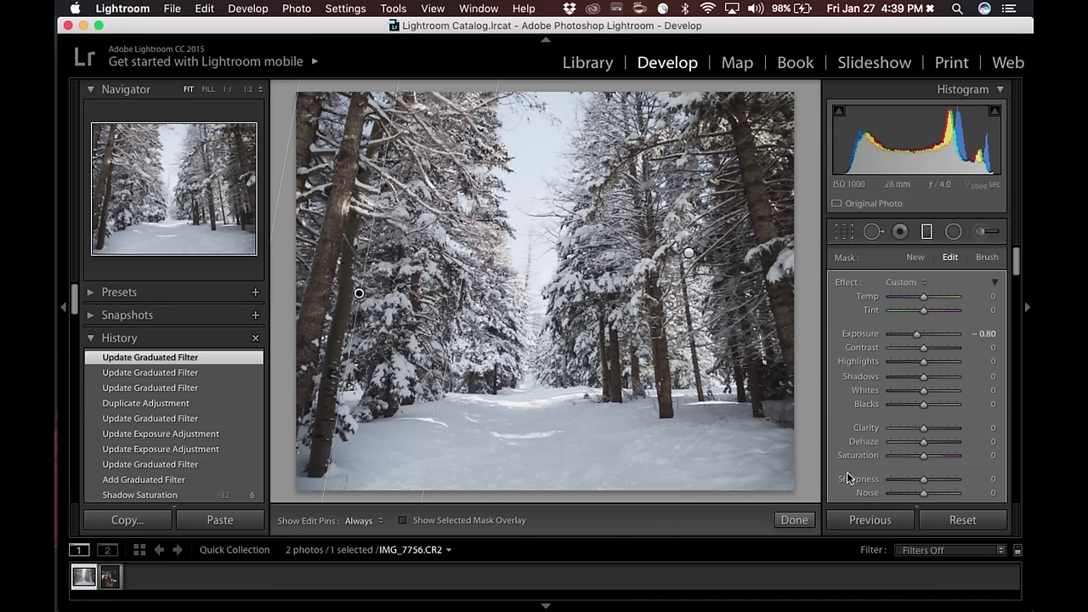
pyautogui.click(794, 520)
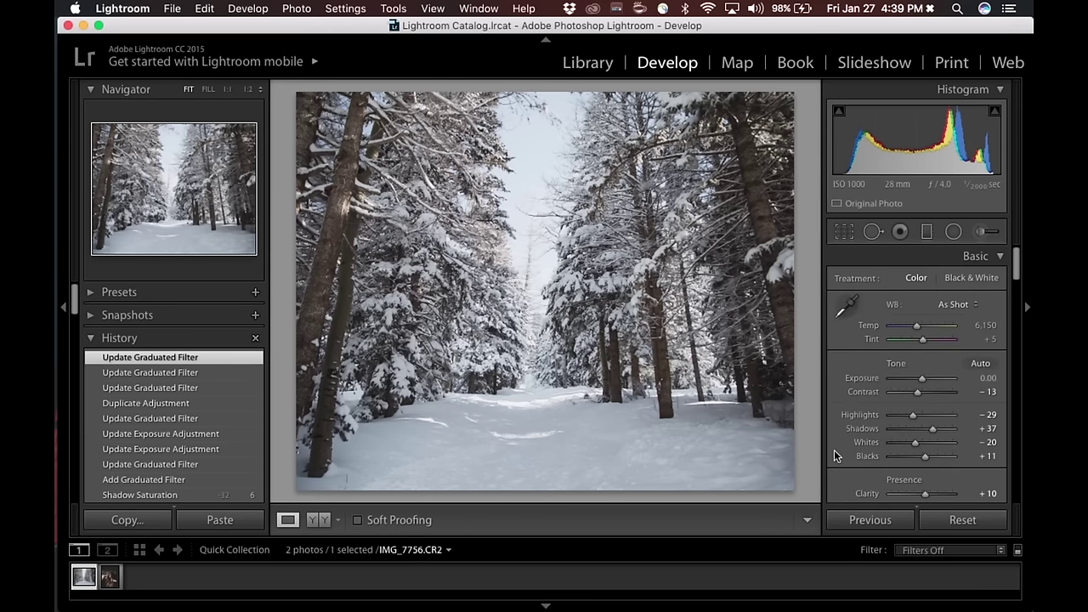
pyautogui.scroll(-3, 833, 450)
pyautogui.scroll(-10, 834, 456)
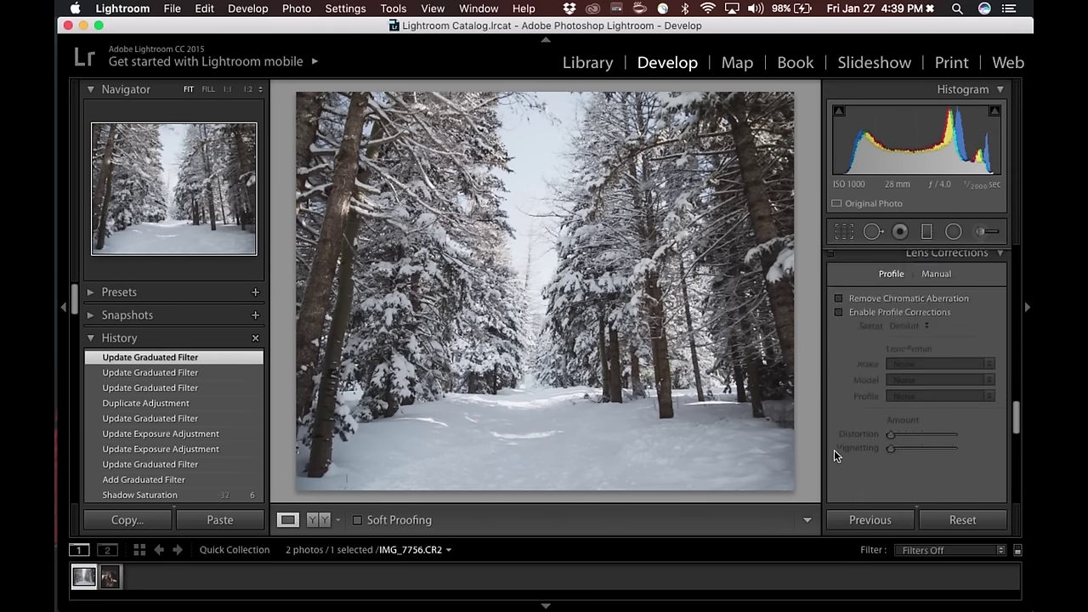
pyautogui.scroll(-3, 834, 449)
pyautogui.scroll(15, 833, 449)
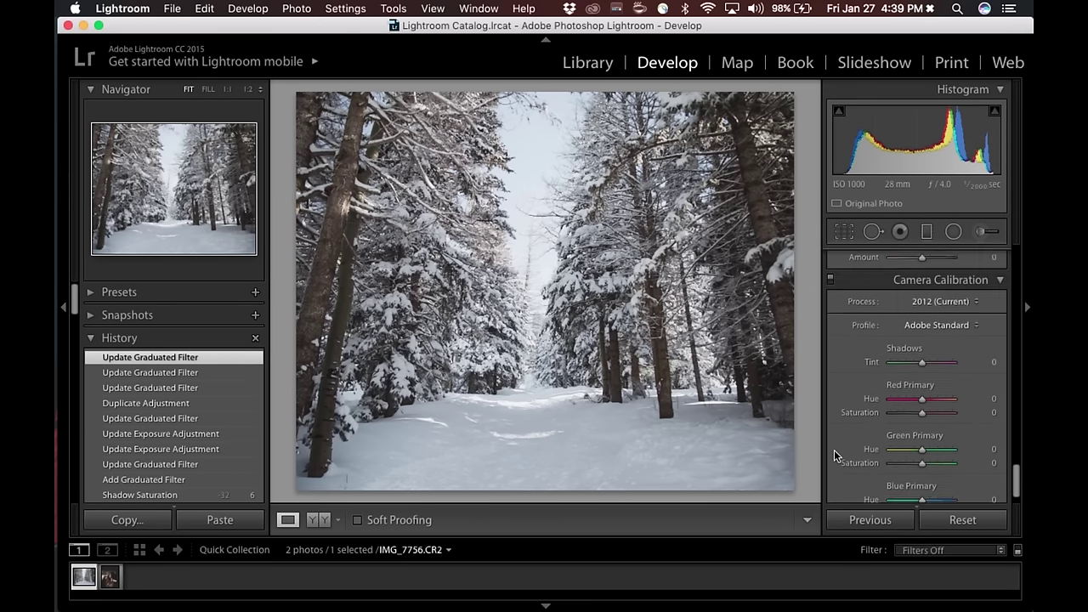
pyautogui.scroll(3, 834, 456)
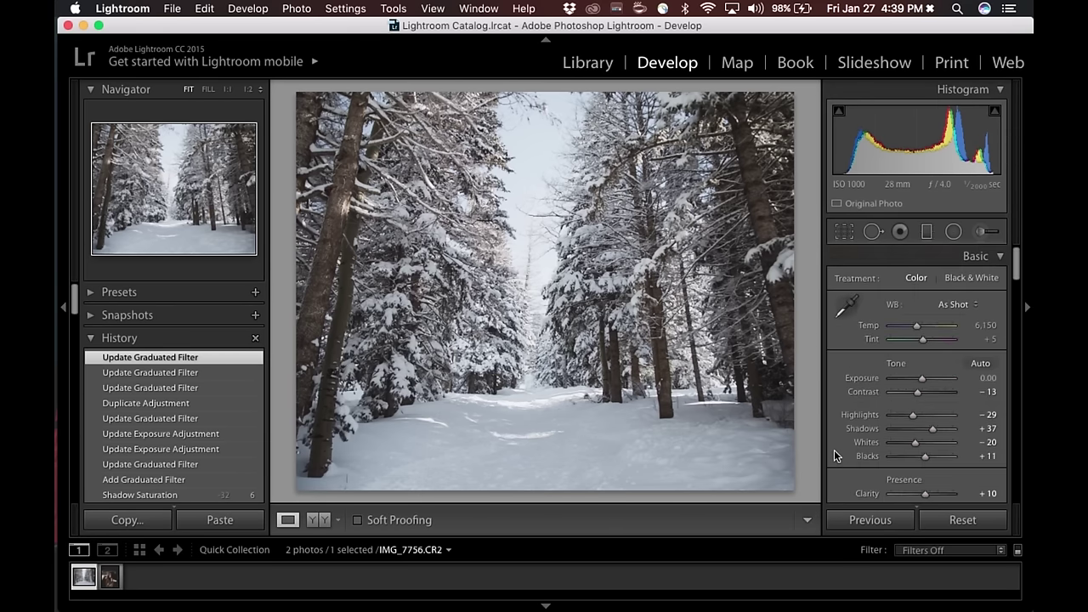
# Compare the forest photo before and after editing side by side, including a 1:4 close-up, and return to the fitted single view
pyautogui.press('y')
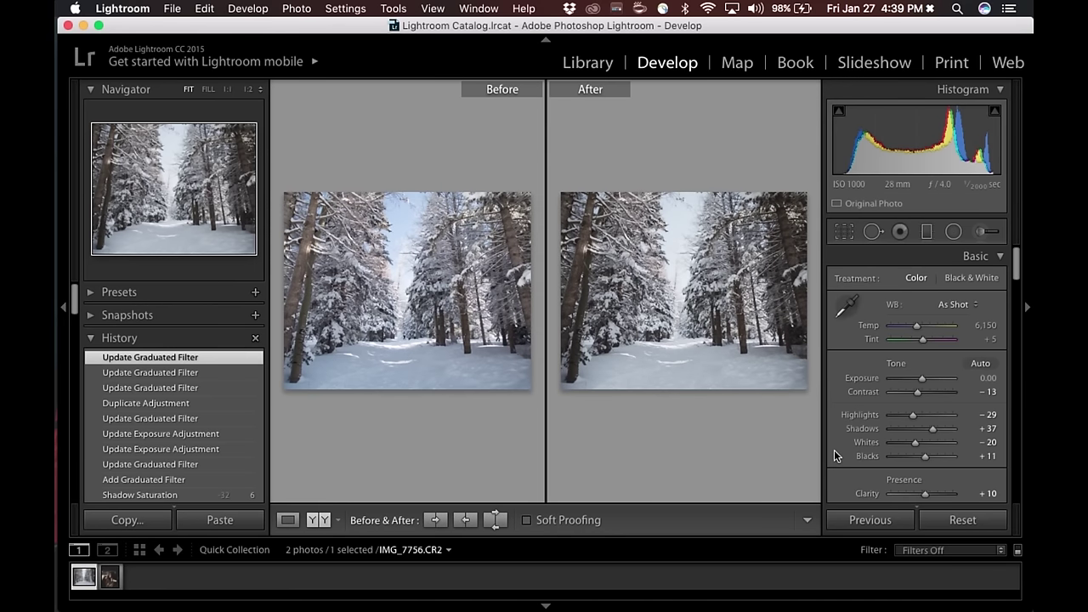
pyautogui.click(503, 410)
pyautogui.press('super+minus')
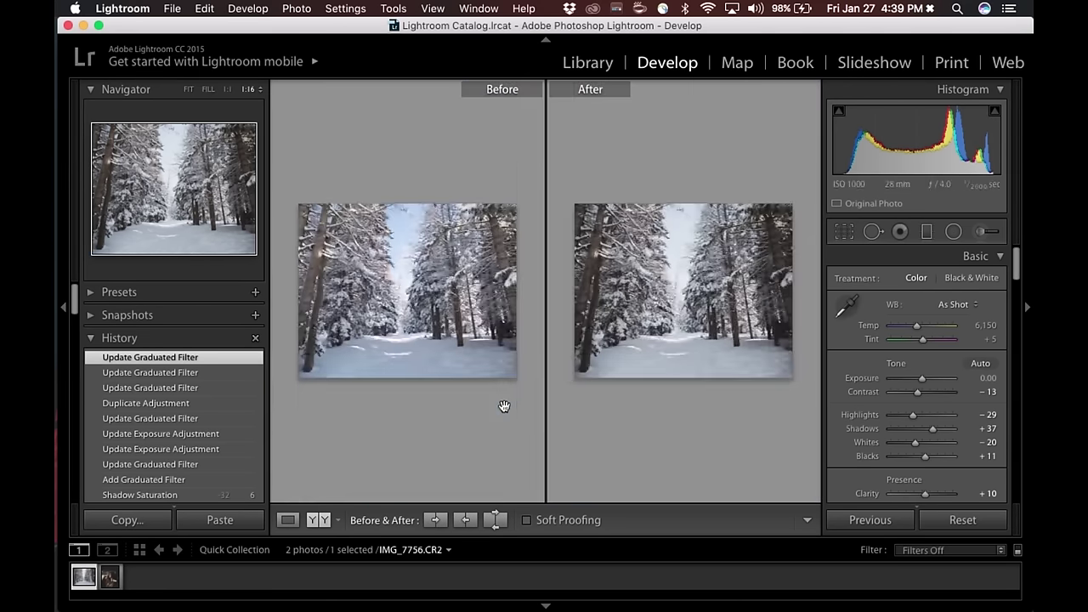
pyautogui.click(504, 407)
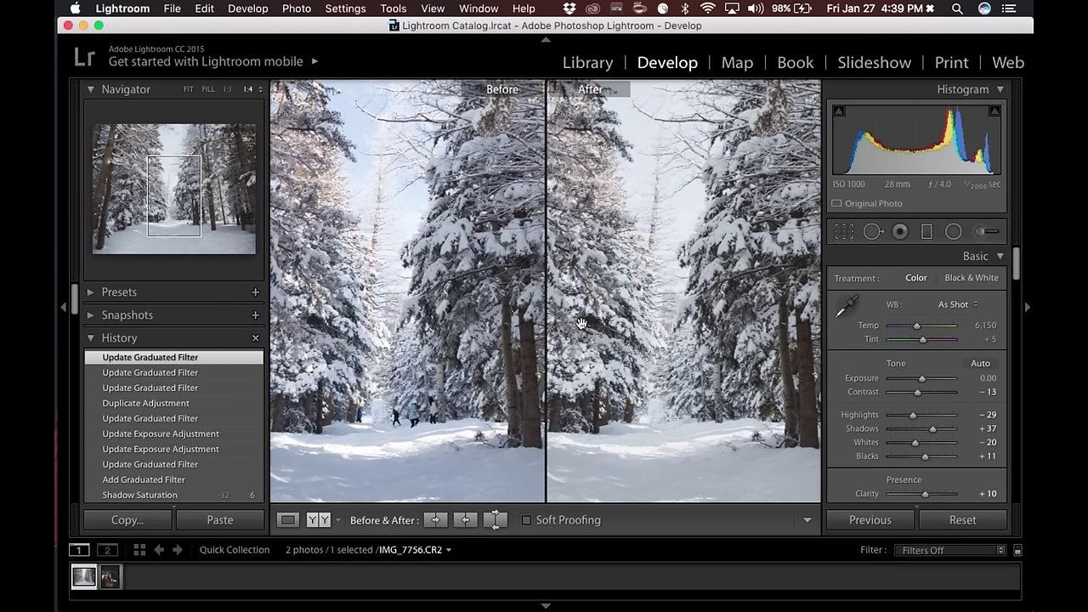
pyautogui.press('y')
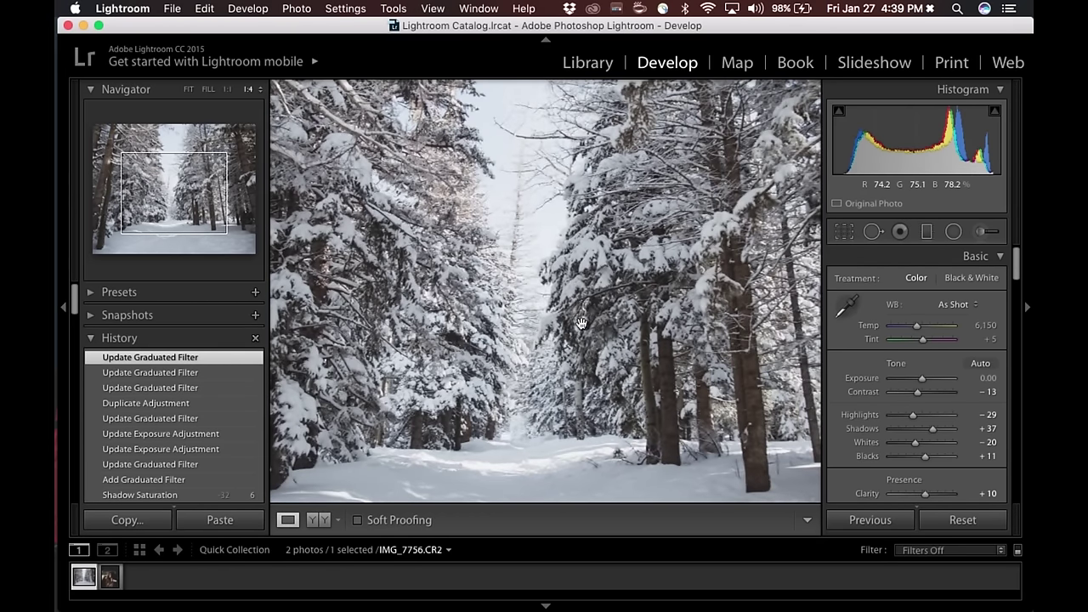
pyautogui.click(187, 88)
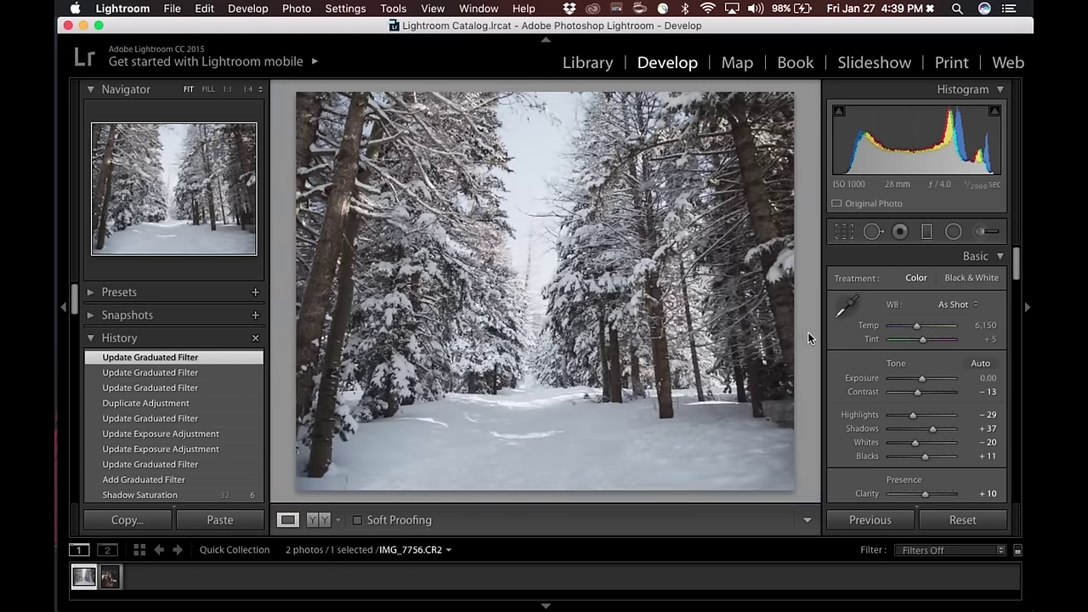